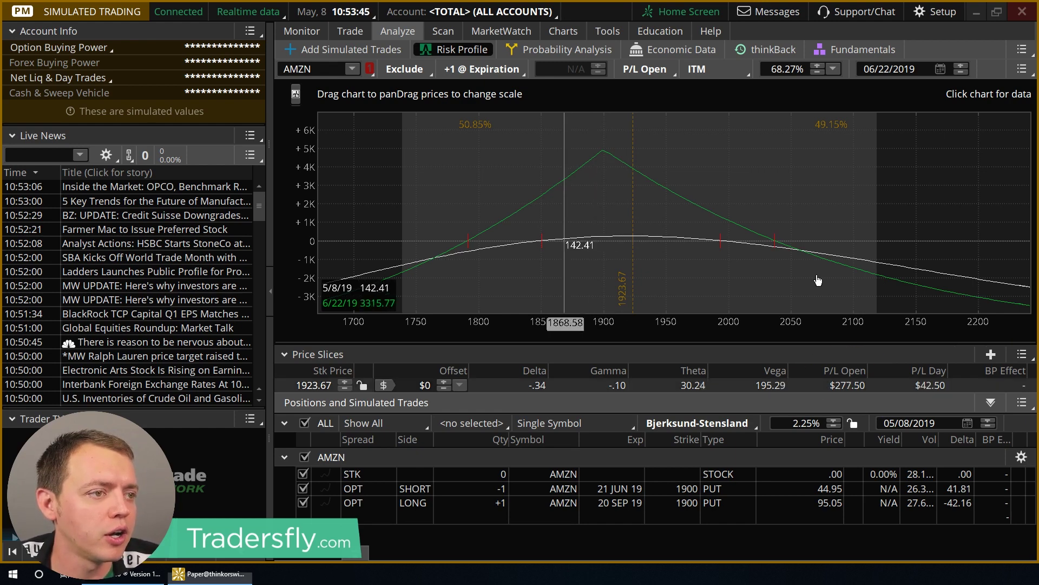
Pan the AMZN put calendar's risk chart to lower prices, minimize the calculator, and switch to TC2000's VIX chart.
left_click_drag(596, 270, 422, 250)
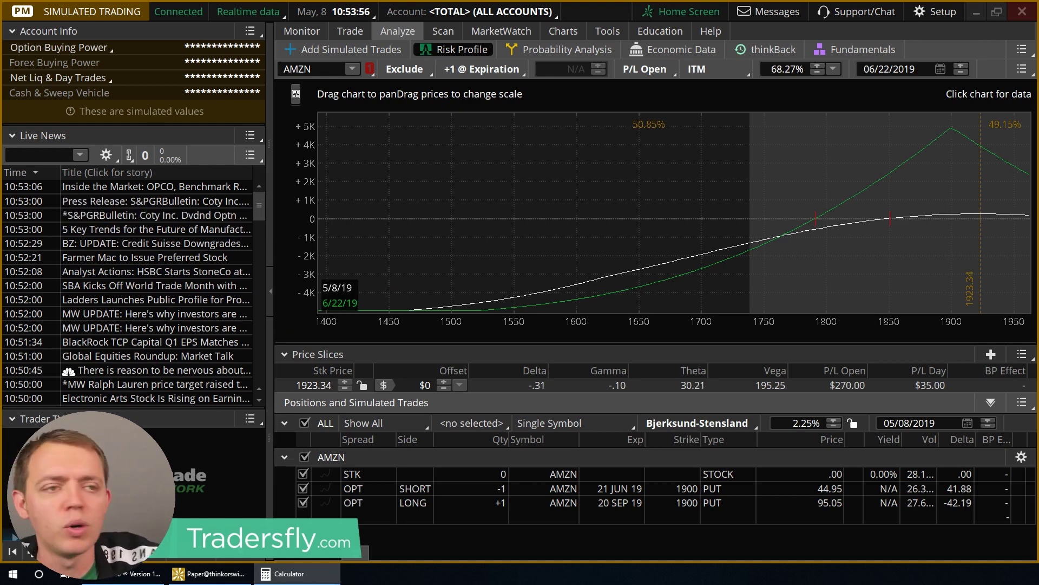
left_click_drag(304, 179, 469, 188)
left_click(614, 195)
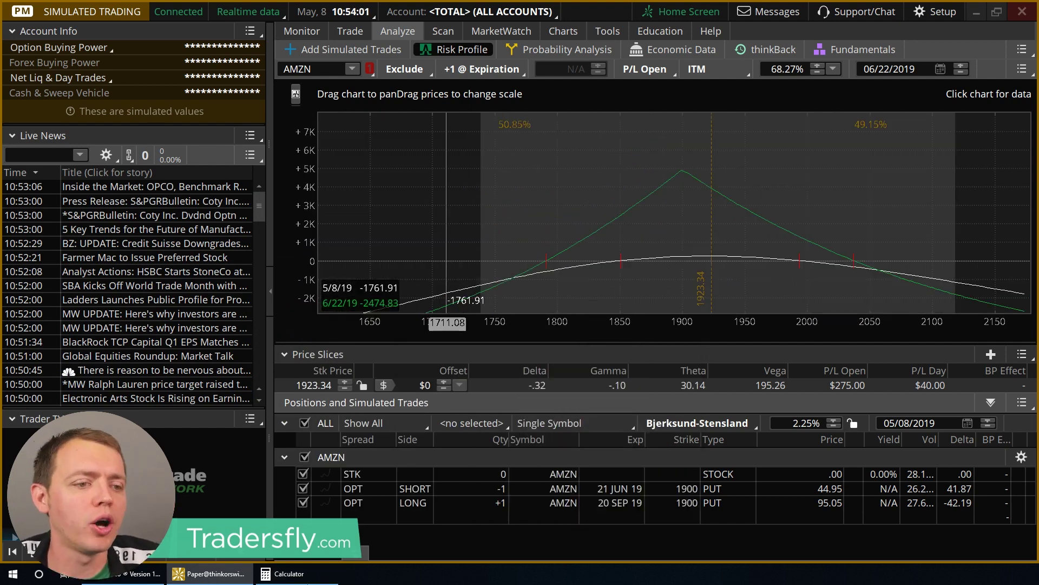
key("alt+Tab")
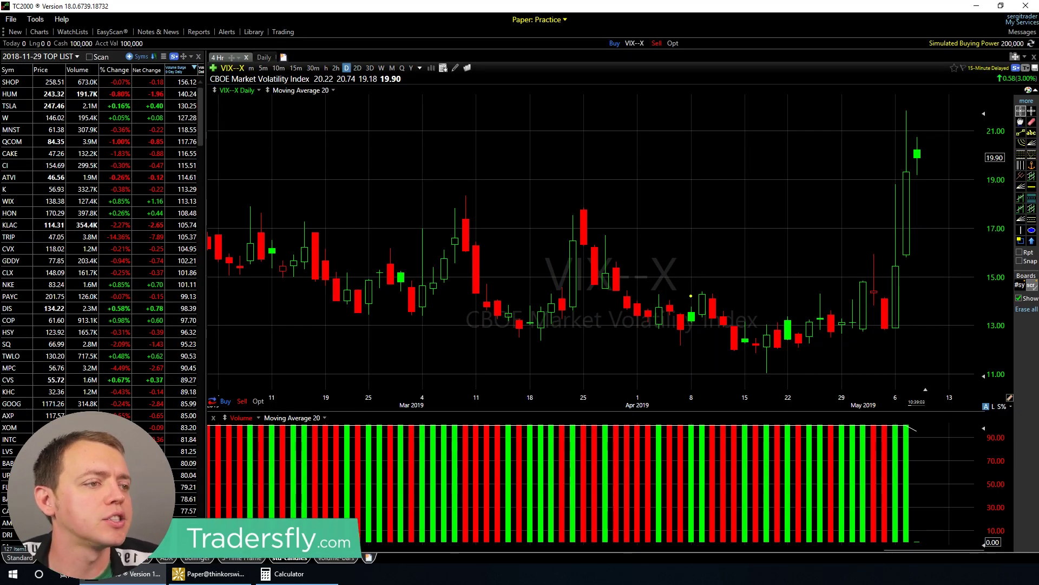
mouse_move(698, 295)
left_mouse_down()
mouse_move(886, 295)
mouse_move(778, 243)
left_mouse_up()
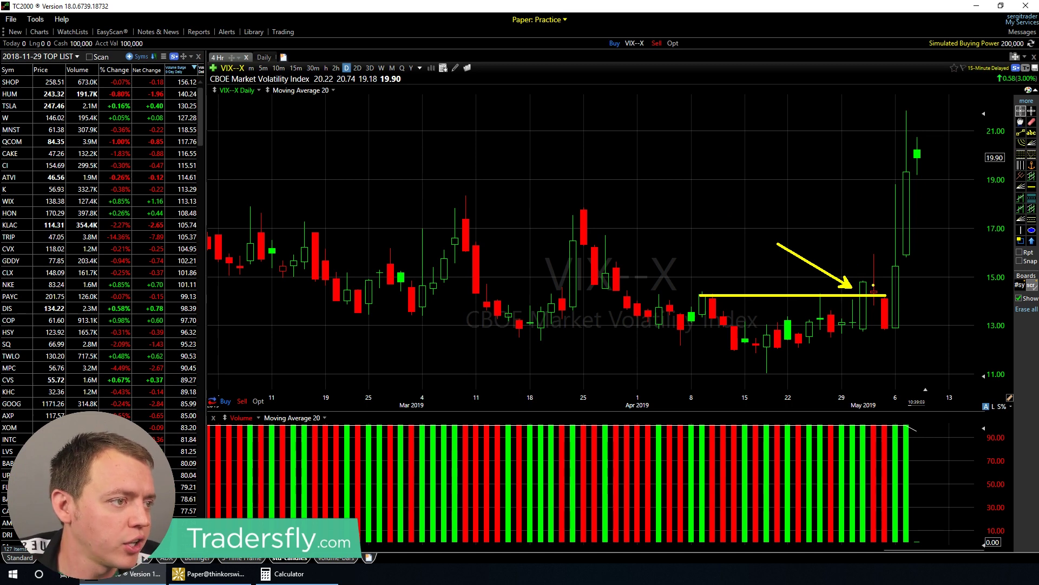
left_click_drag(875, 294, 889, 339)
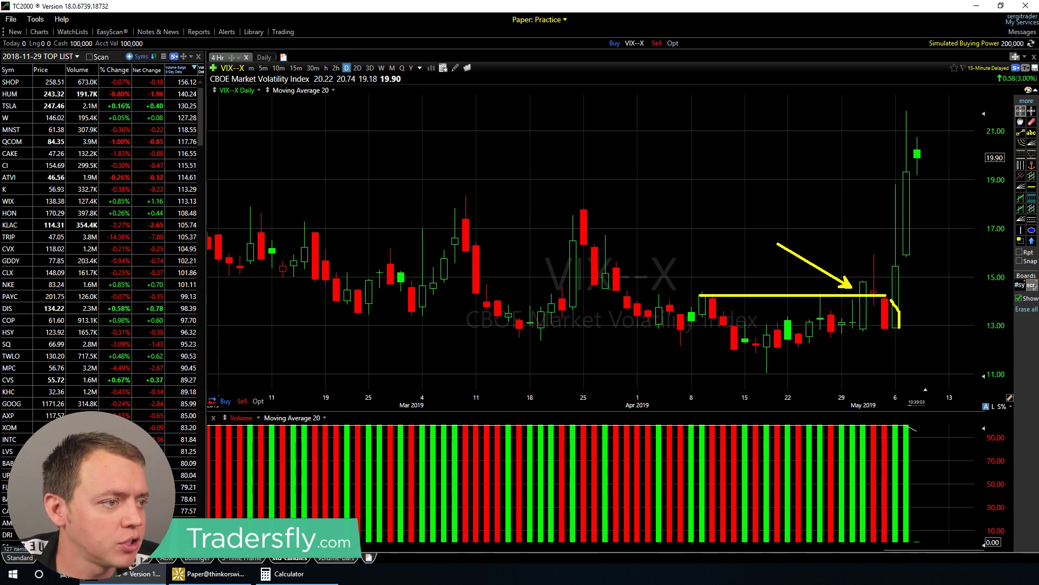
left_click_drag(749, 360, 912, 323)
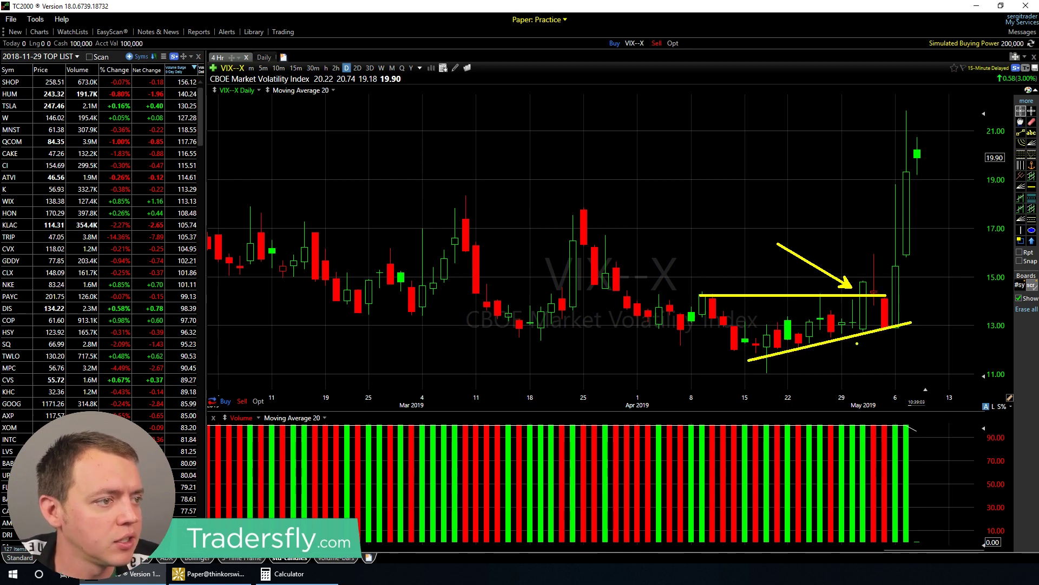
key("ctrl+z")
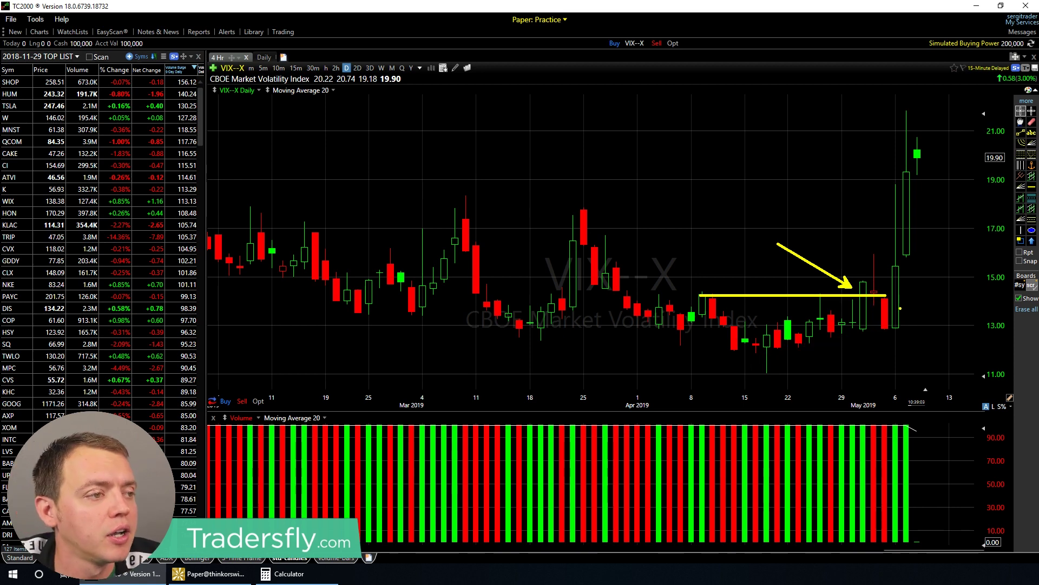
left_click_drag(902, 305, 876, 332)
key("ctrl+z")
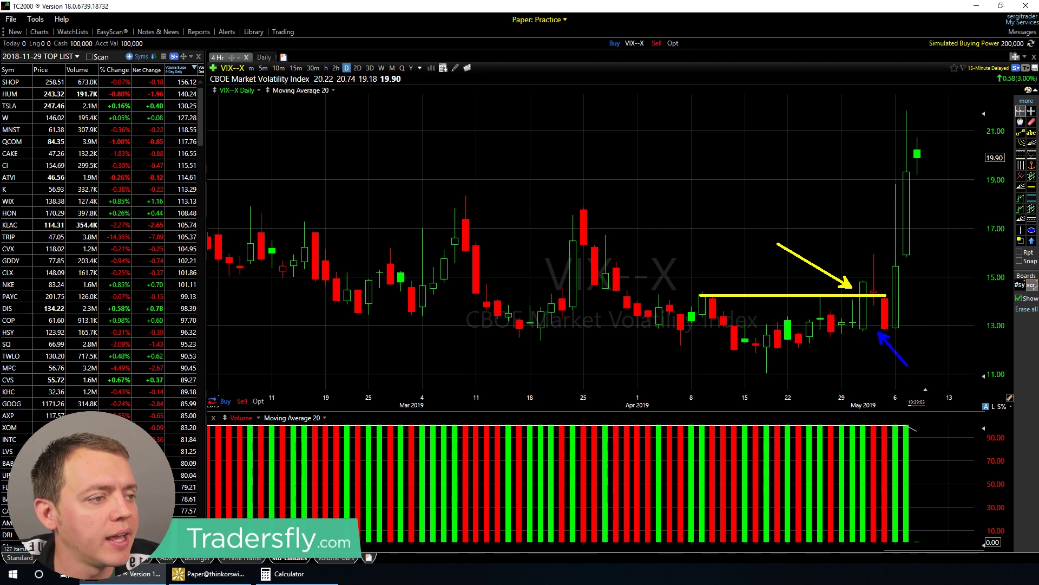
key("ctrl+z")
key("ctrl+z")
key("ctrl+z")
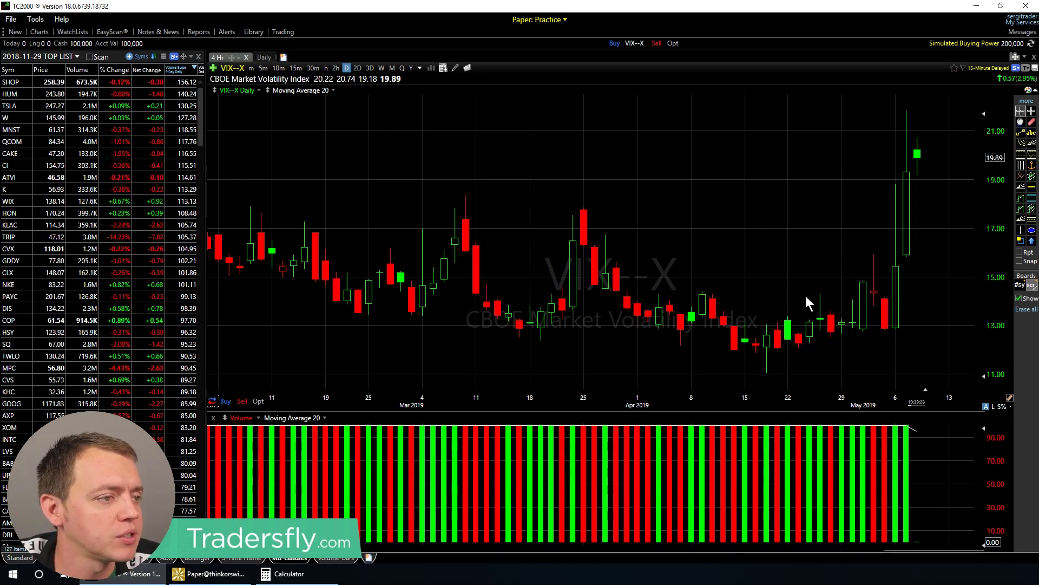
left_click(888, 317)
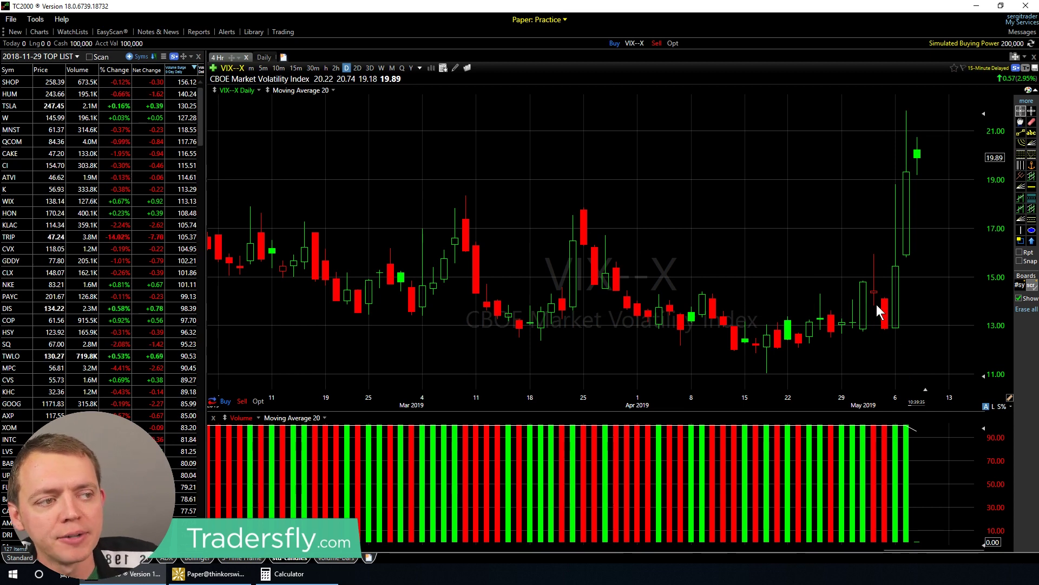
mouse_move(698, 294)
left_mouse_down()
mouse_move(881, 294)
mouse_move(635, 198)
left_mouse_up()
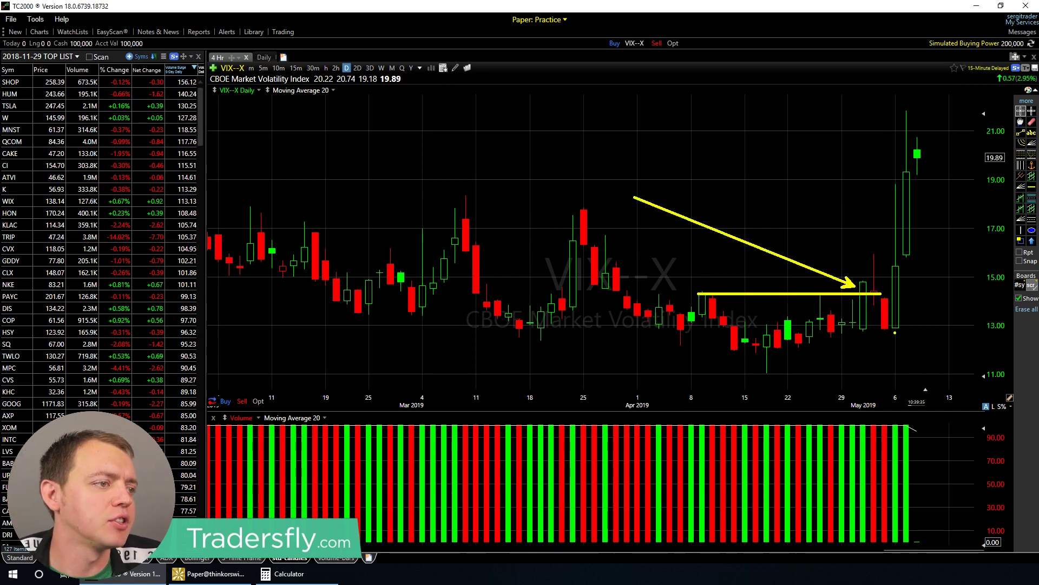
left_click_drag(906, 292, 1015, 3)
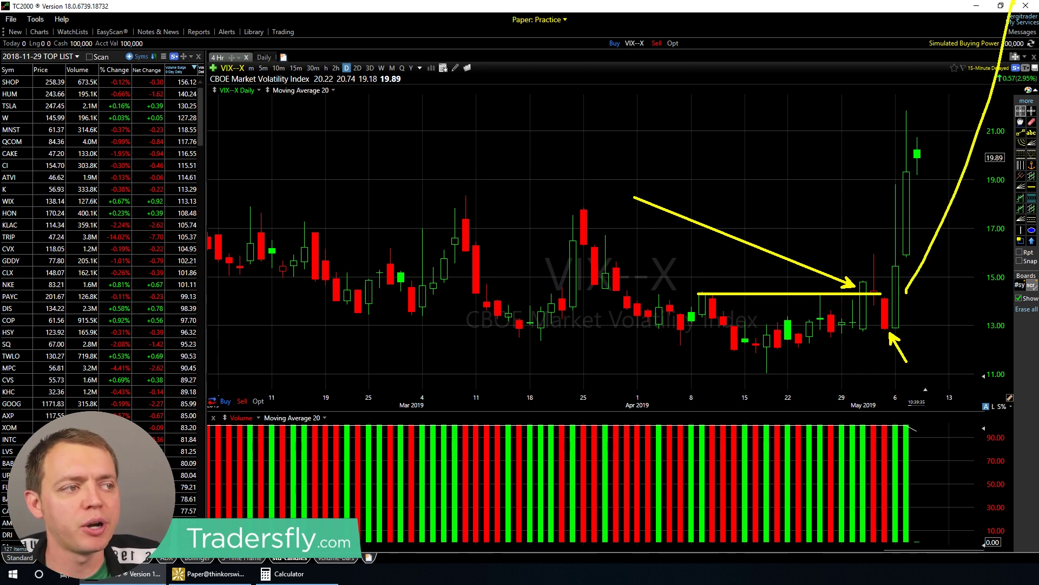
key("ctrl+z")
key("Escape")
scroll(804, 325, "down", 3)
scroll(732, 304, "up", 1)
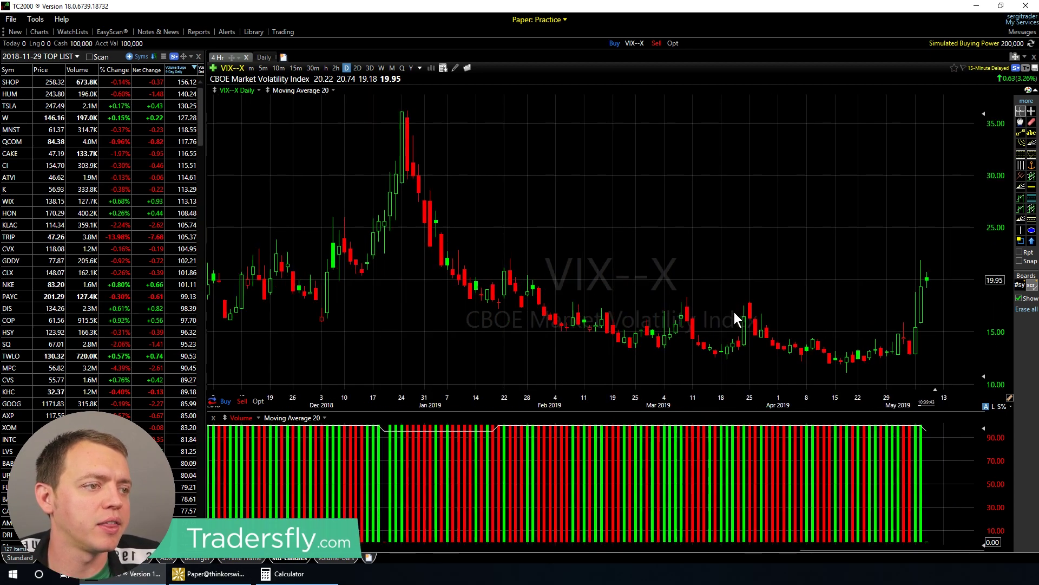
left_click_drag(578, 308, 944, 309)
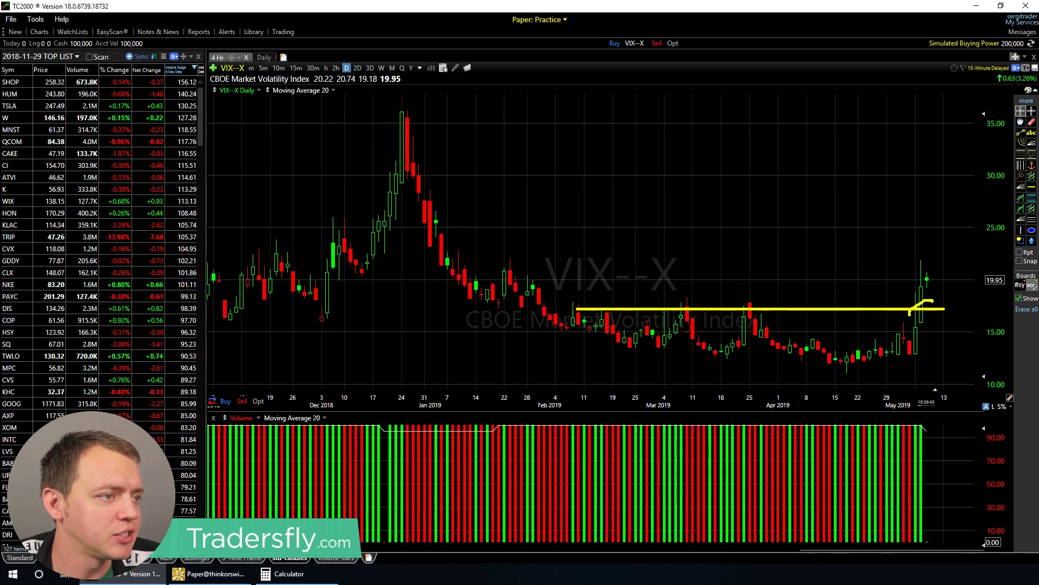
key("ctrl+z")
left_click_drag(927, 278, 494, 276)
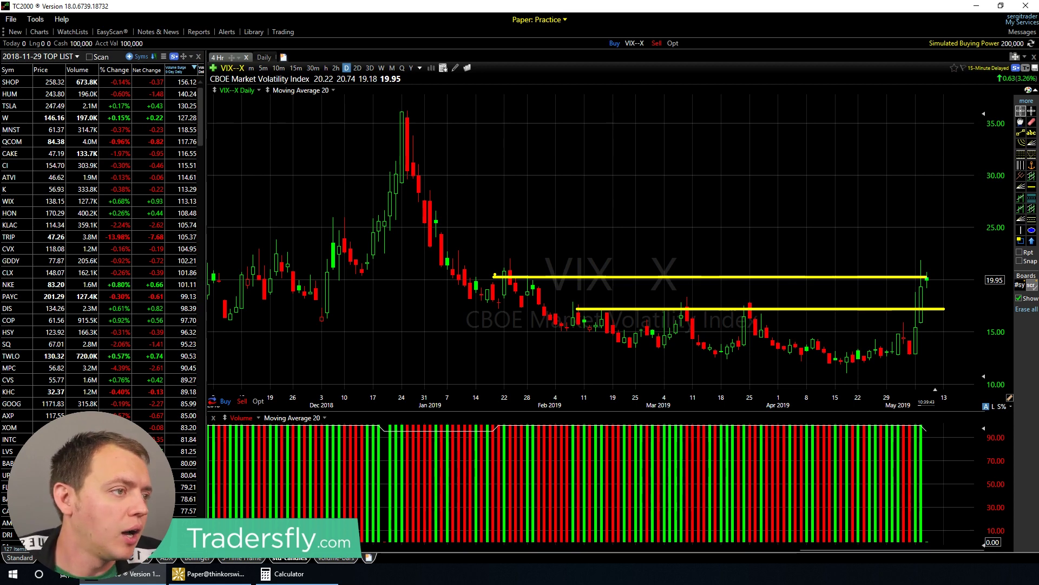
key("ctrl+z")
key("ctrl+z")
scroll(774, 295, "up", 2)
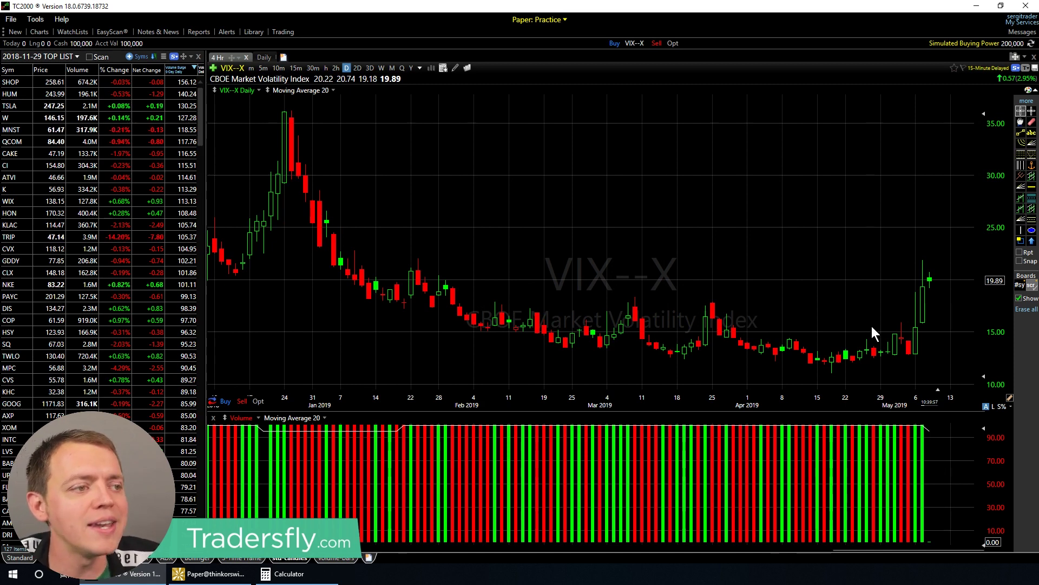
scroll(872, 326, "up", 2)
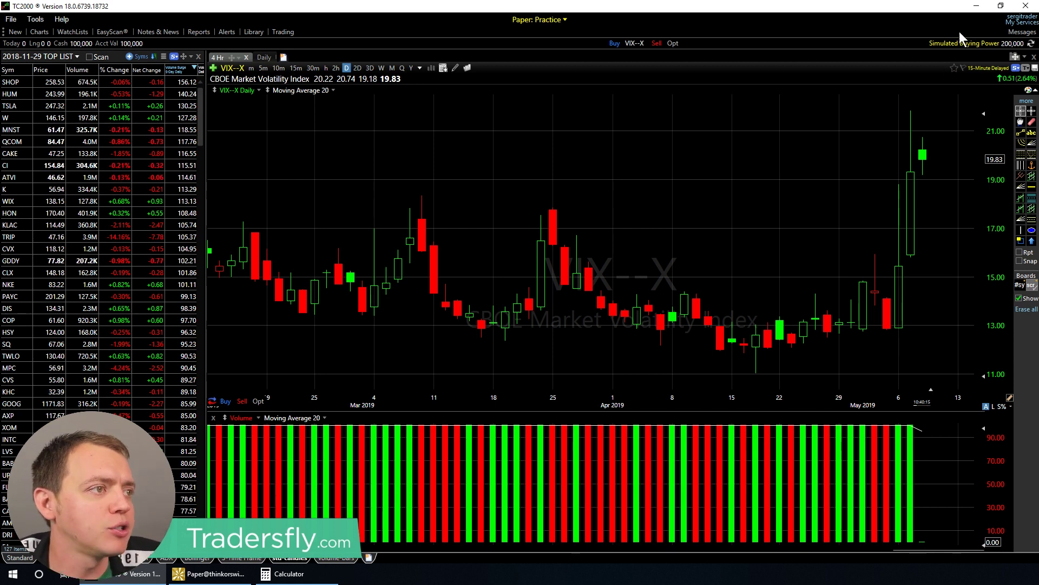
Load the TSLA quote and option chain on thinkorswim's Trade page.
left_click(970, 8)
left_click(347, 34)
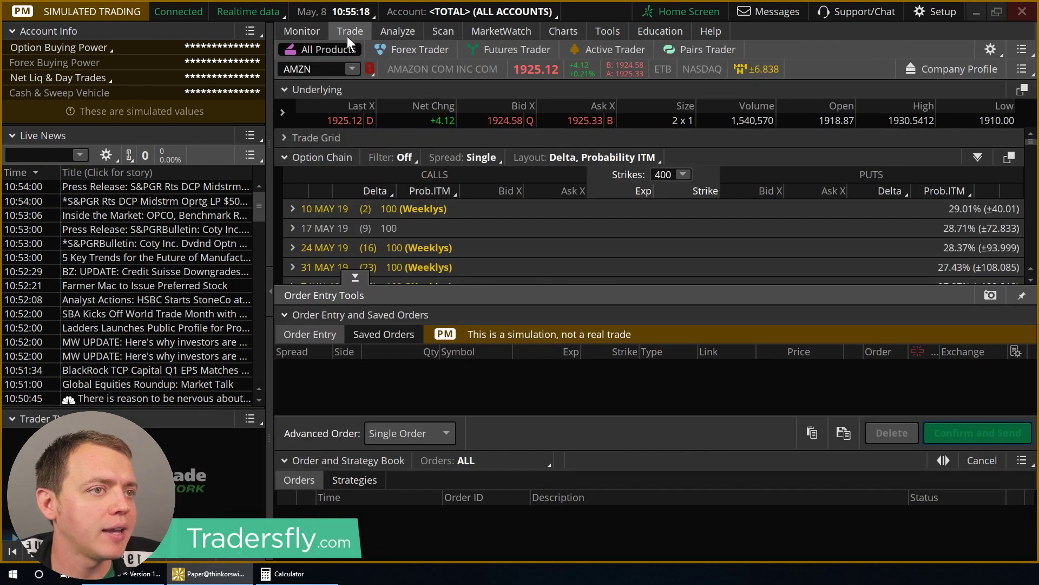
left_click(330, 72)
type("TSLA")
key("Return")
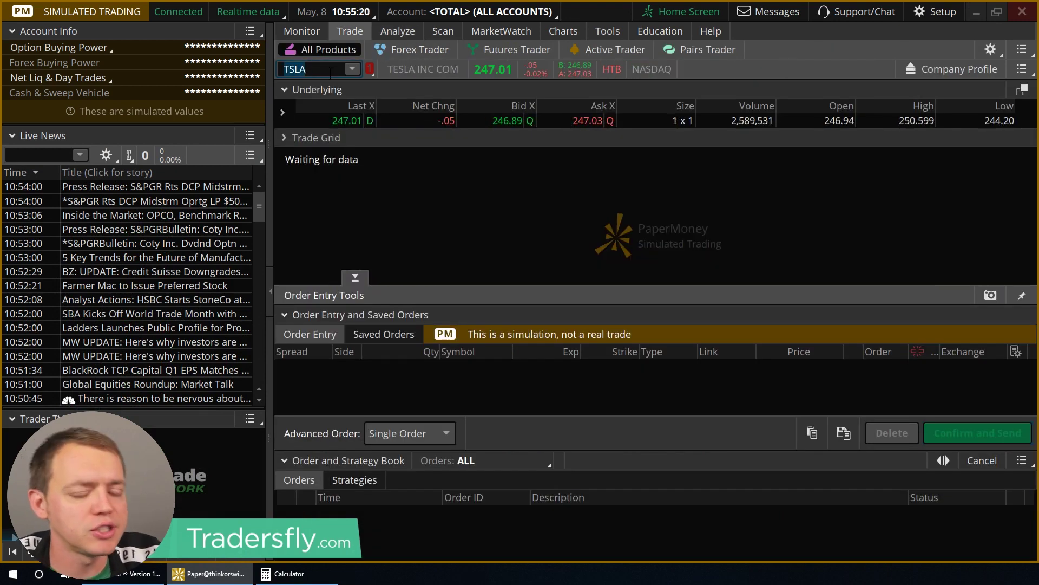
Expand the 21 JUN 19 strikes and mark up the 185, 190 and 170 put rows.
left_click(356, 277)
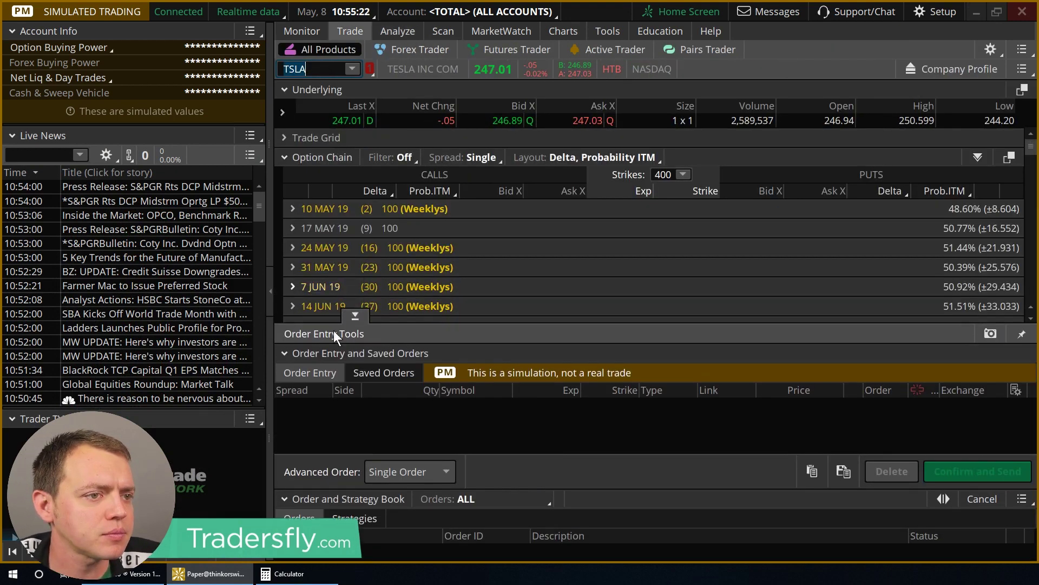
left_click(313, 328)
scroll(791, 327, "down", 2)
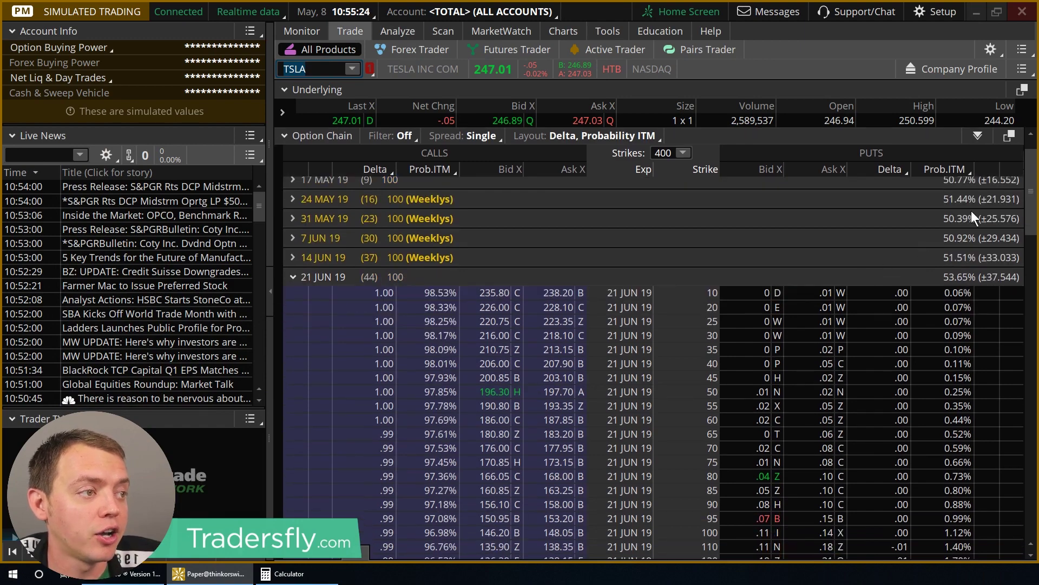
left_click_drag(1026, 192, 1034, 275)
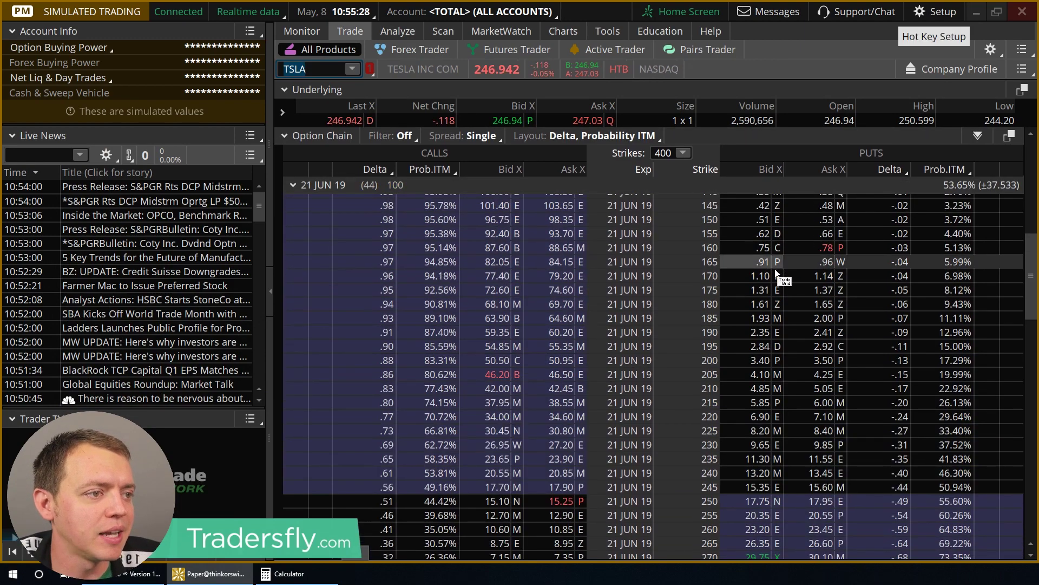
left_click_drag(951, 325, 840, 340)
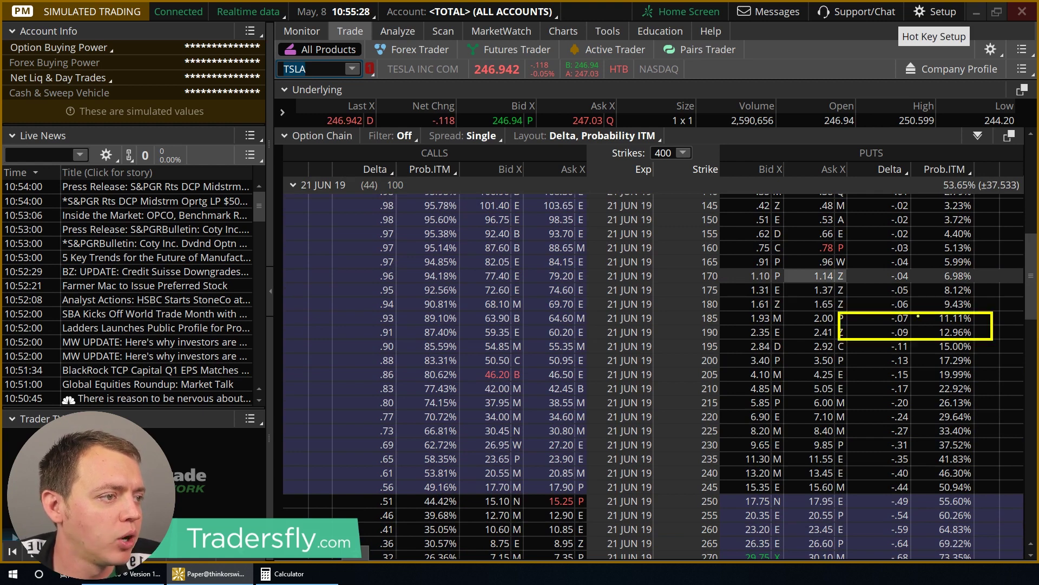
mouse_move(989, 263)
left_mouse_down()
mouse_move(915, 303)
mouse_move(791, 284)
left_mouse_up()
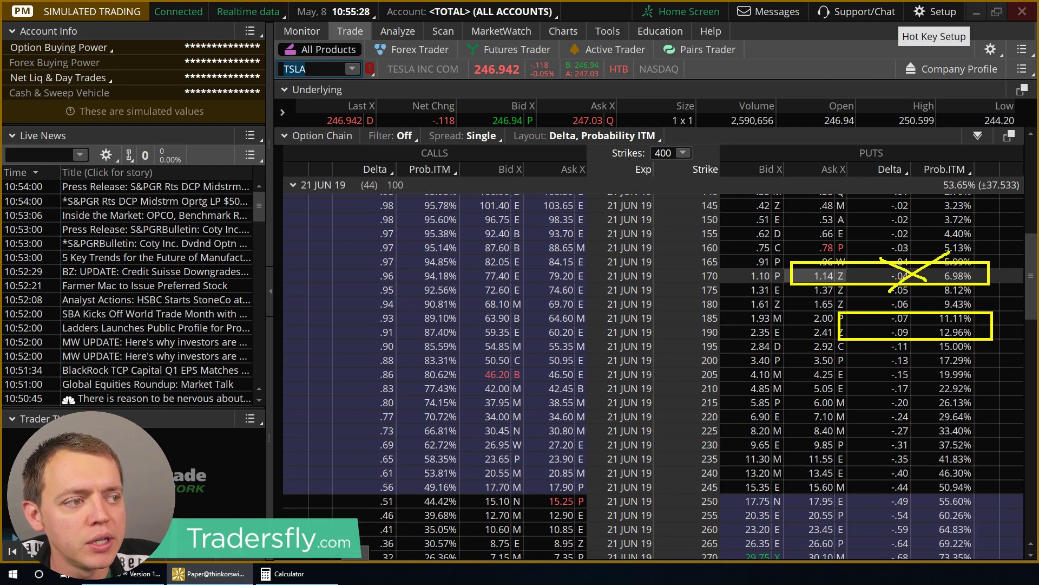
mouse_move(988, 275)
left_mouse_down()
mouse_move(1014, 349)
mouse_move(921, 483)
left_mouse_up()
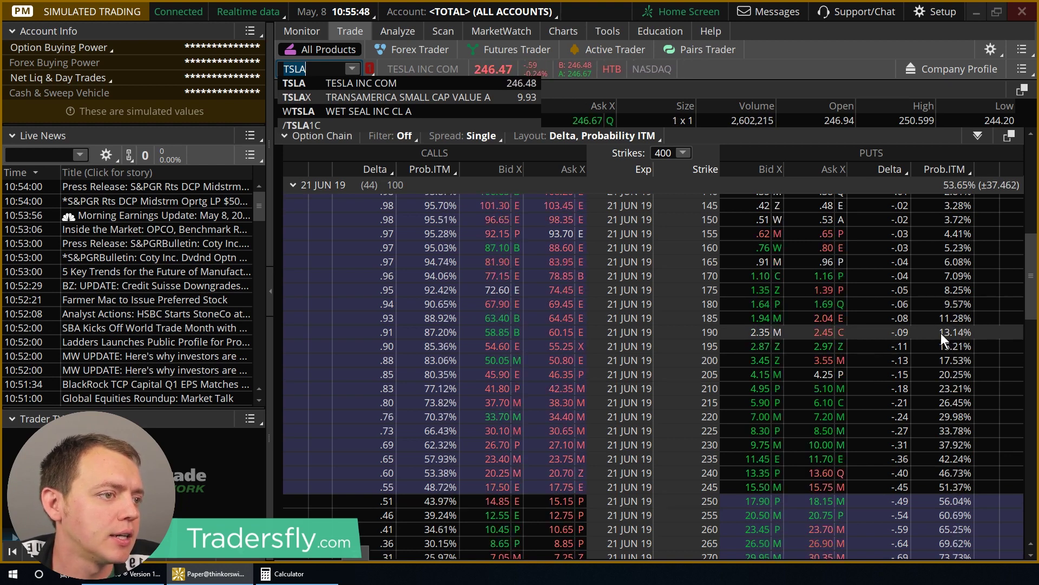
Send a sell order for the TSLA 21 JUN 19 190 put to risk analysis and widen the chart.
right_click(940, 333)
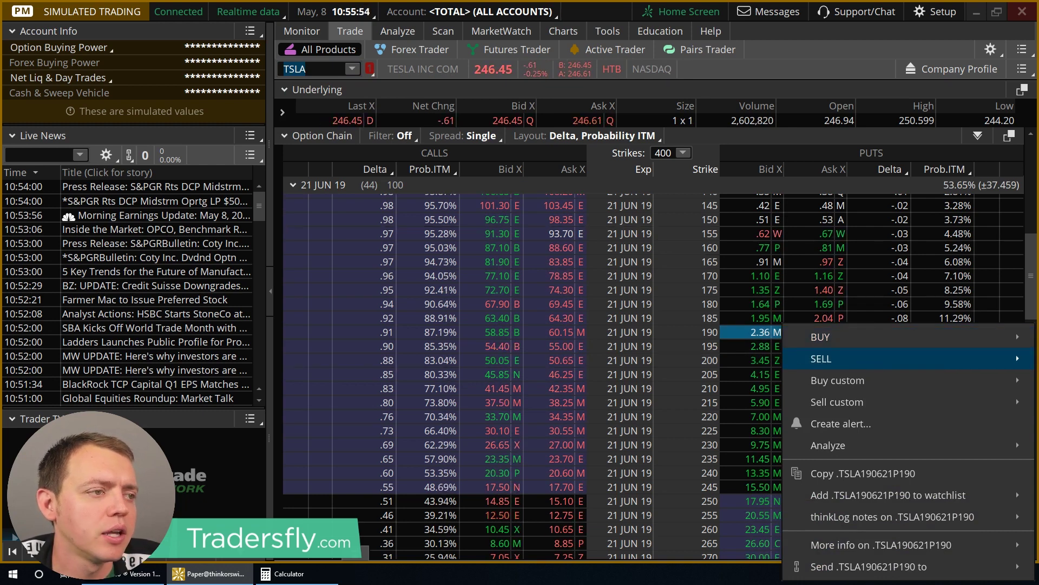
key("Escape")
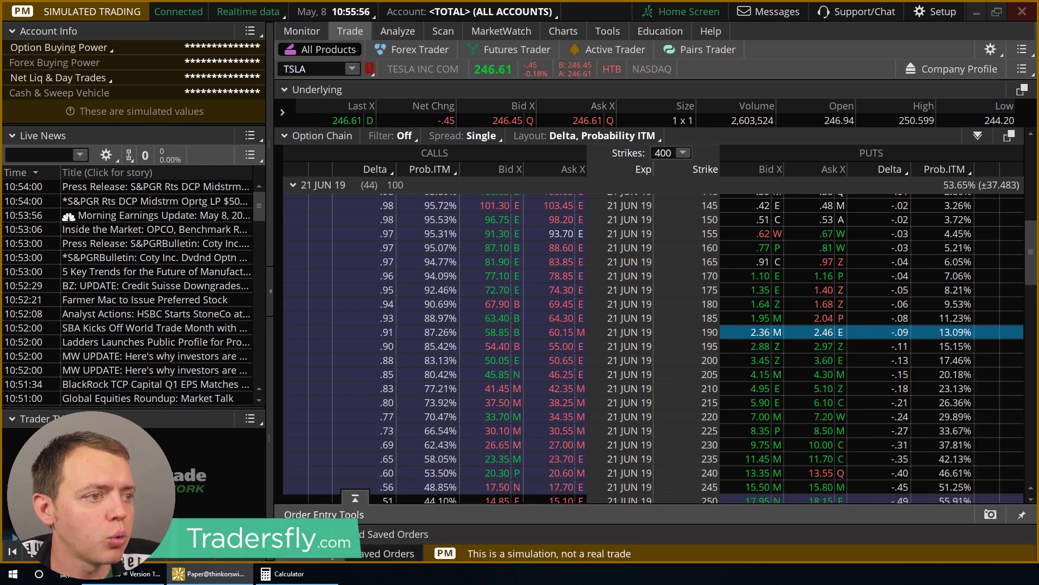
right_click(716, 367)
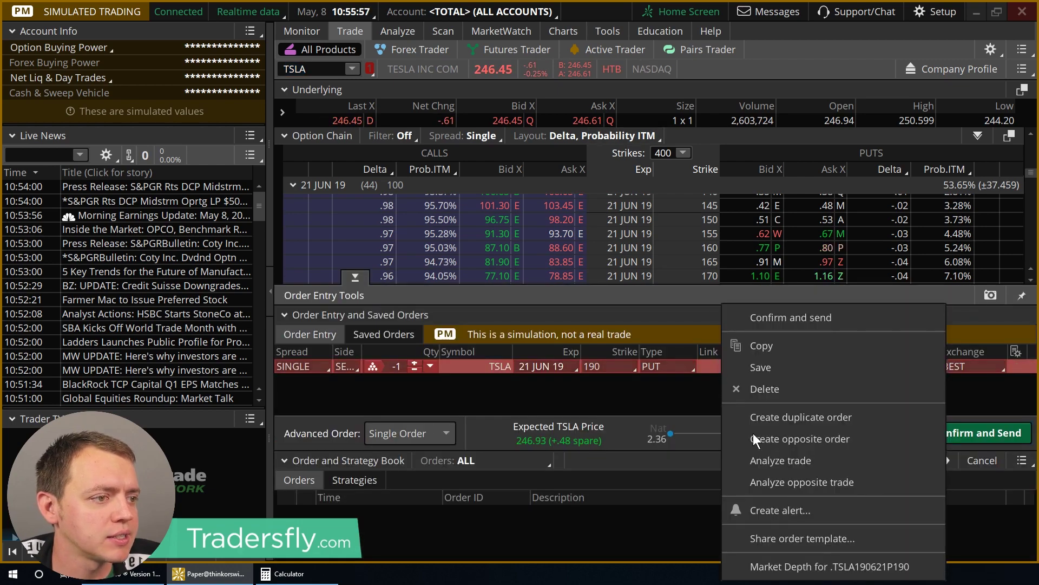
left_click(758, 461)
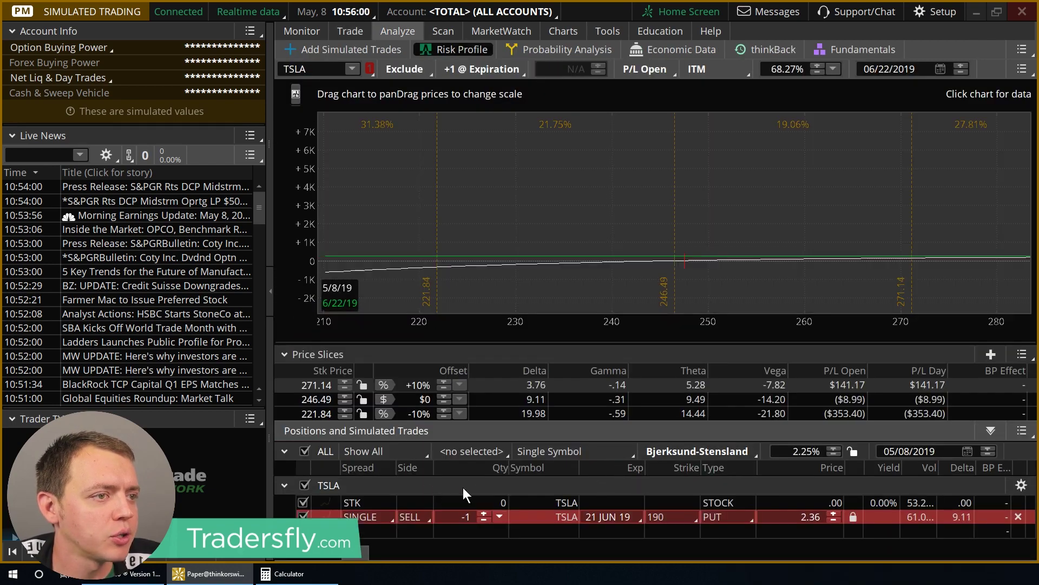
left_click_drag(807, 338, 353, 31)
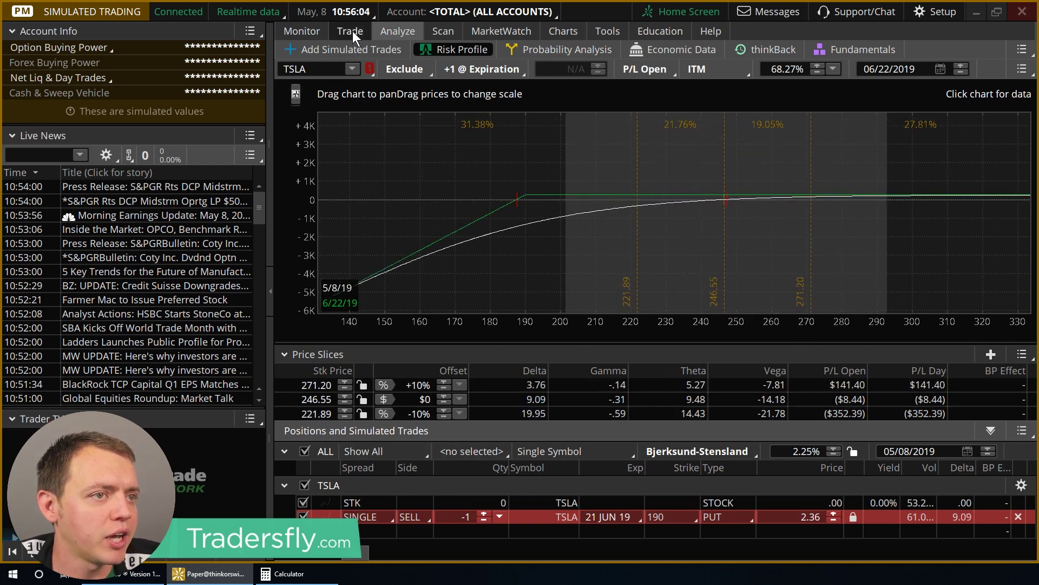
Create a buy order for the 170 put and add it to the risk analysis.
left_click(350, 31)
left_click(354, 277)
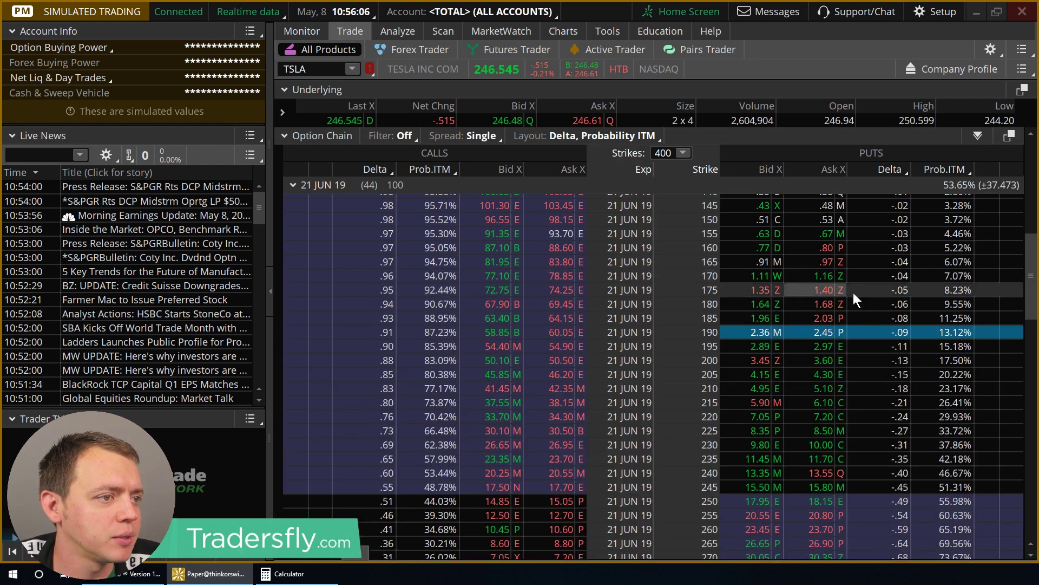
right_click(885, 276)
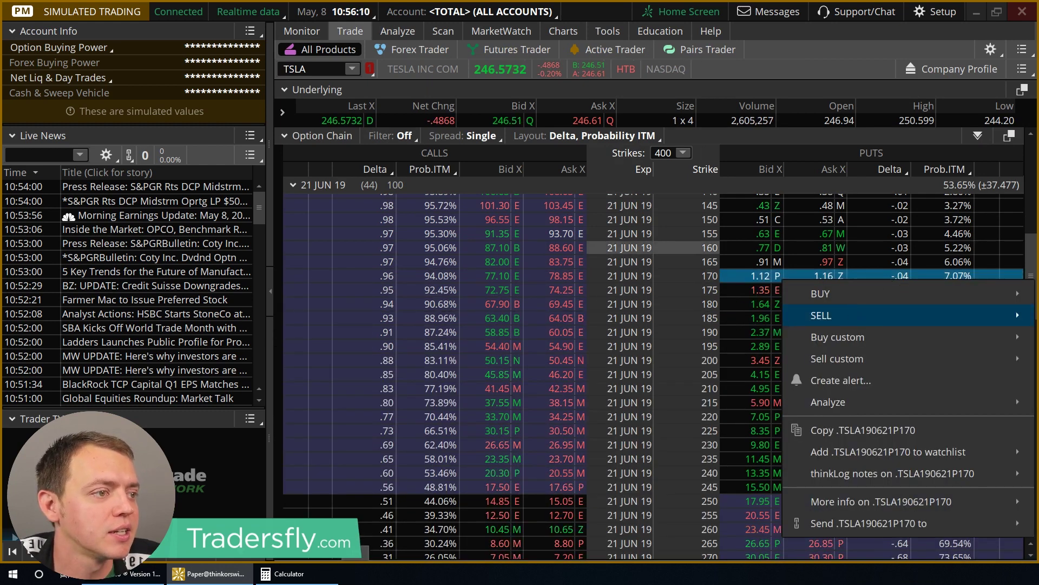
left_click(820, 293)
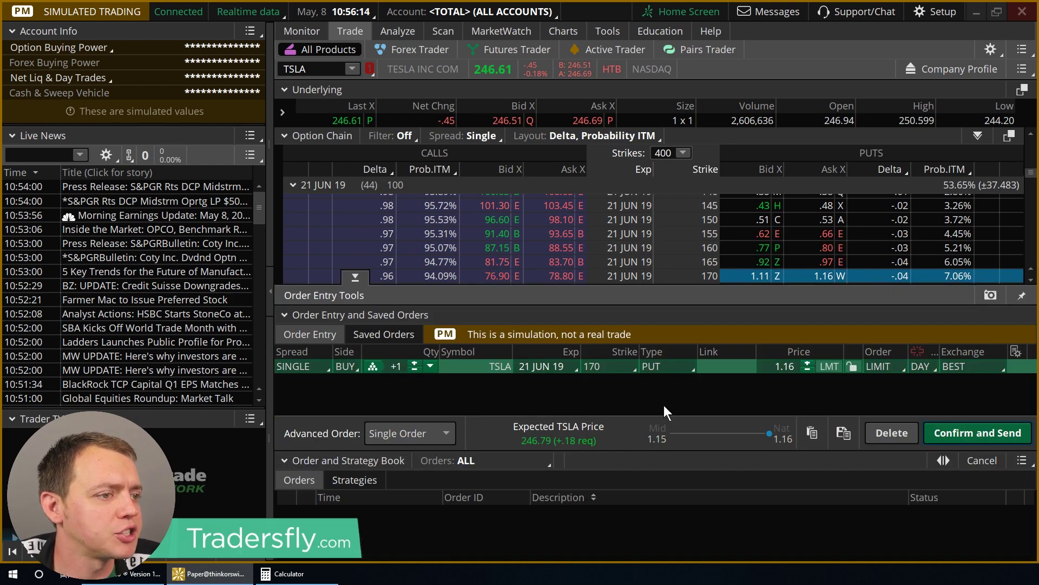
right_click(731, 366)
left_click(747, 473)
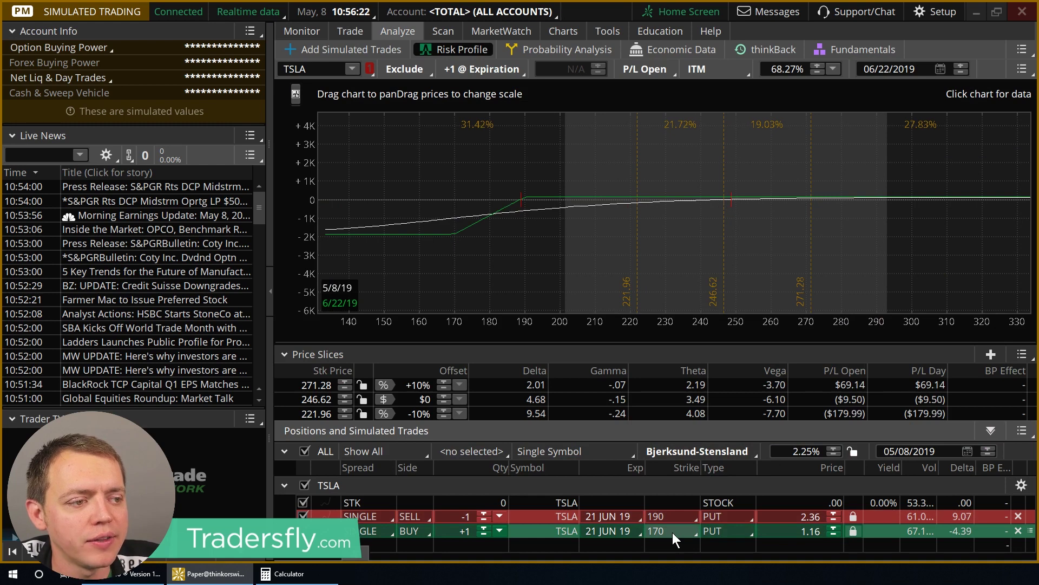
Move the long put's expiration to 16 AUG 19 at the current market price.
left_click(629, 532)
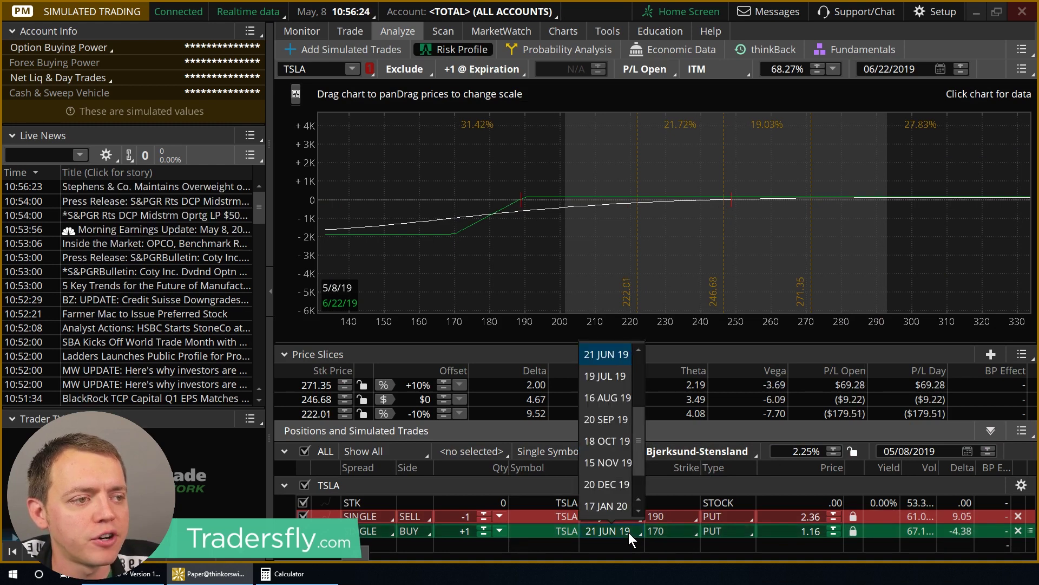
left_click(603, 395)
left_click(853, 531)
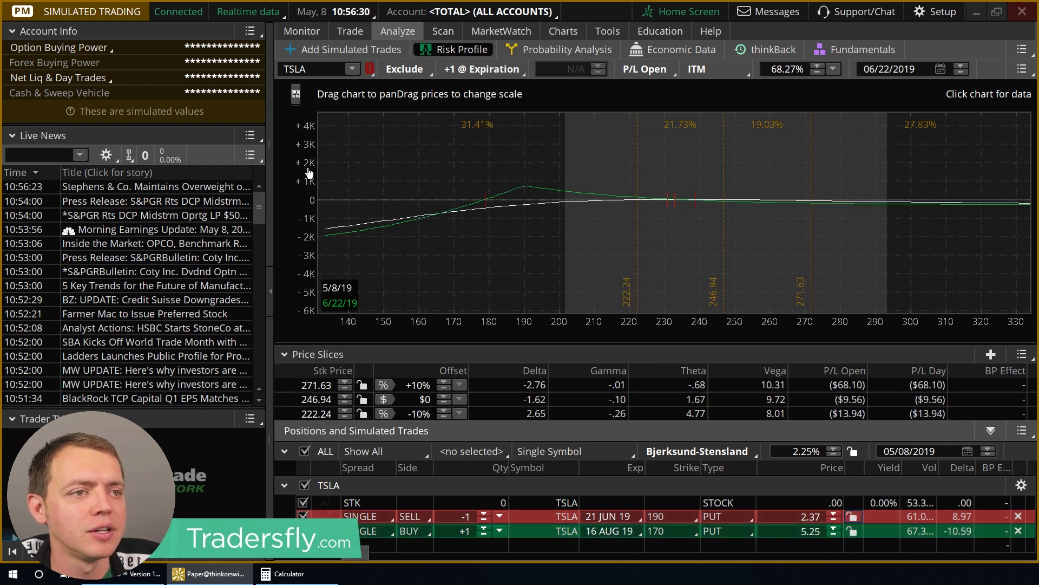
left_click_drag(306, 173, 315, 95)
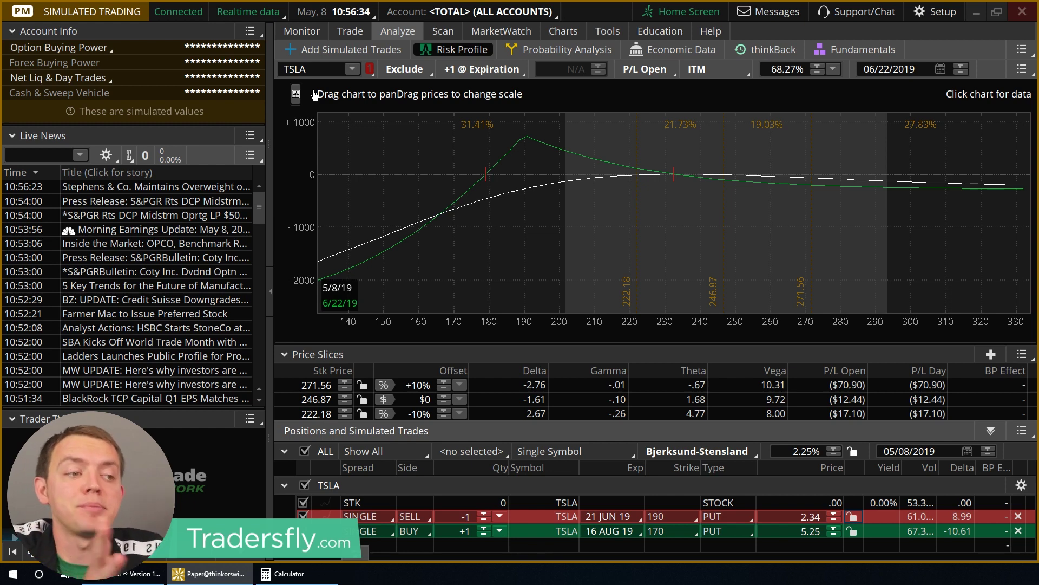
Set both the short and long put strikes to 250.
left_click(670, 529)
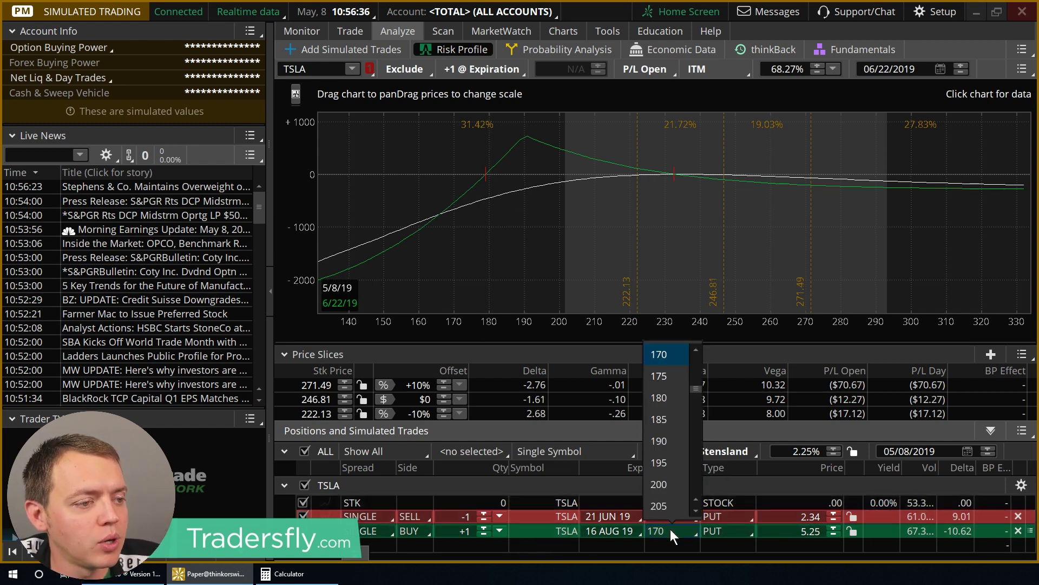
left_click(663, 441)
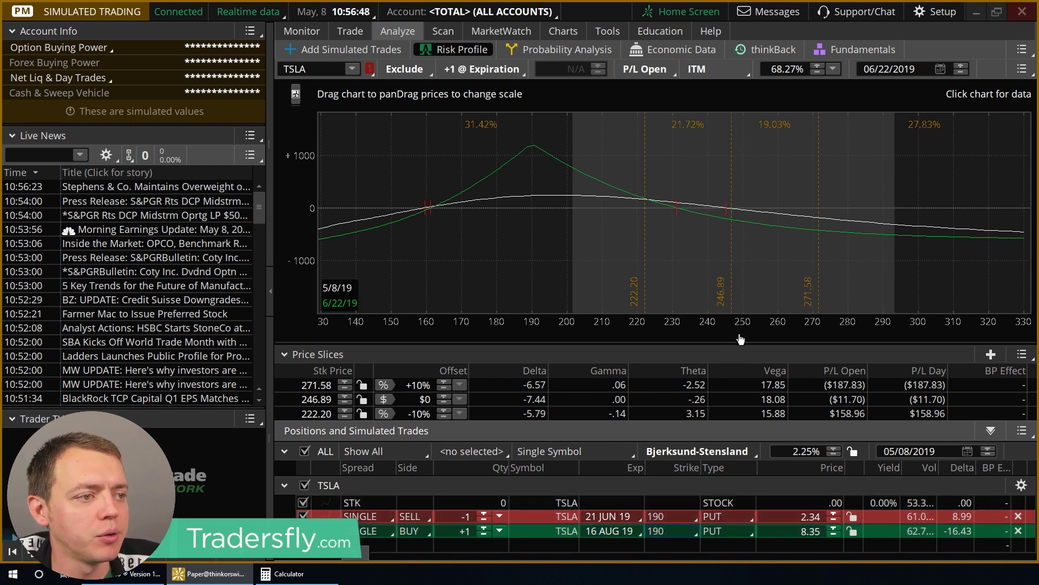
left_click(658, 516)
scroll(694, 445, "down", 10)
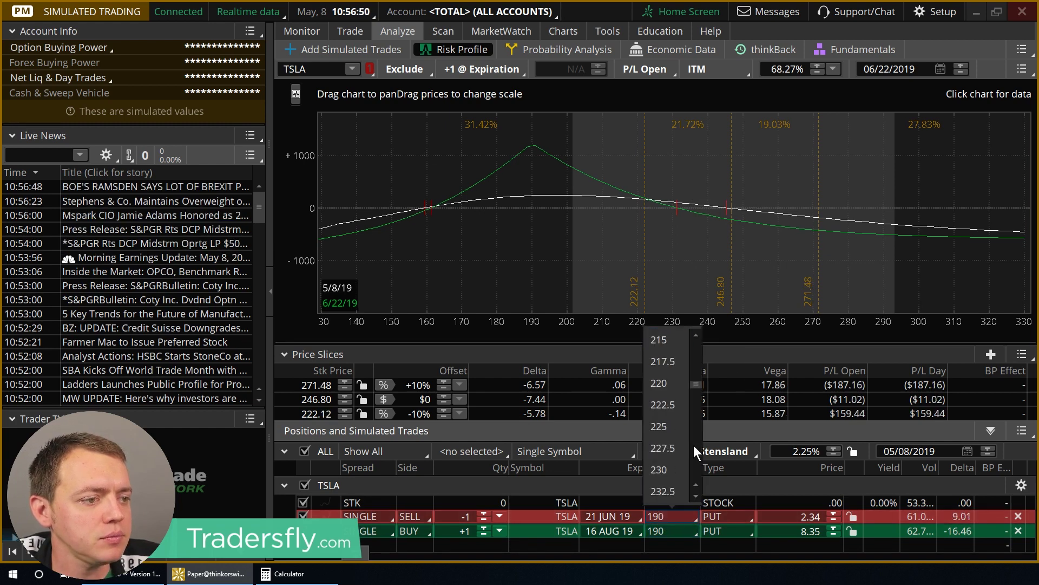
left_click(669, 341)
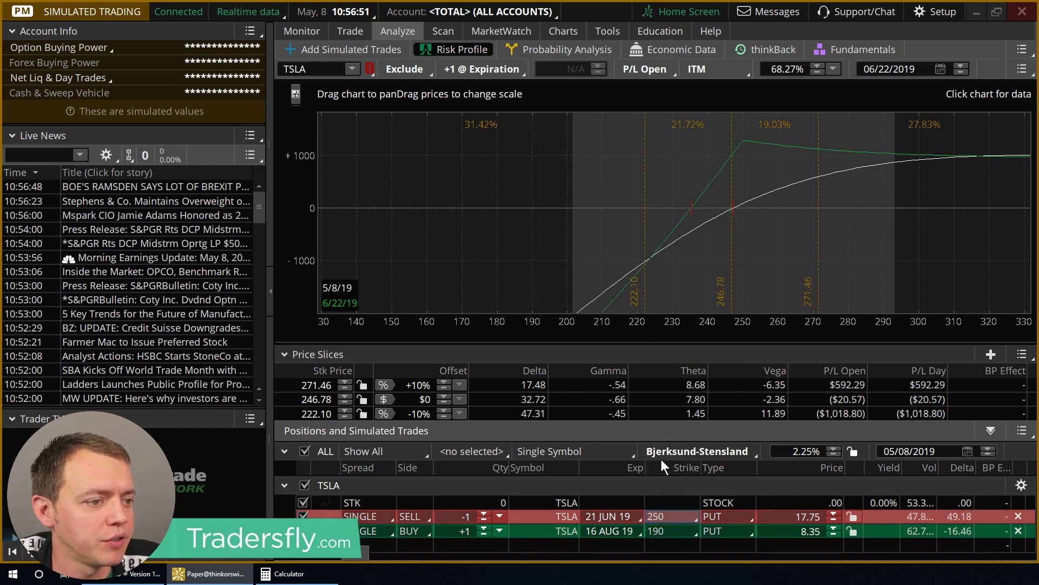
left_click(664, 529)
scroll(697, 465, "down", 8)
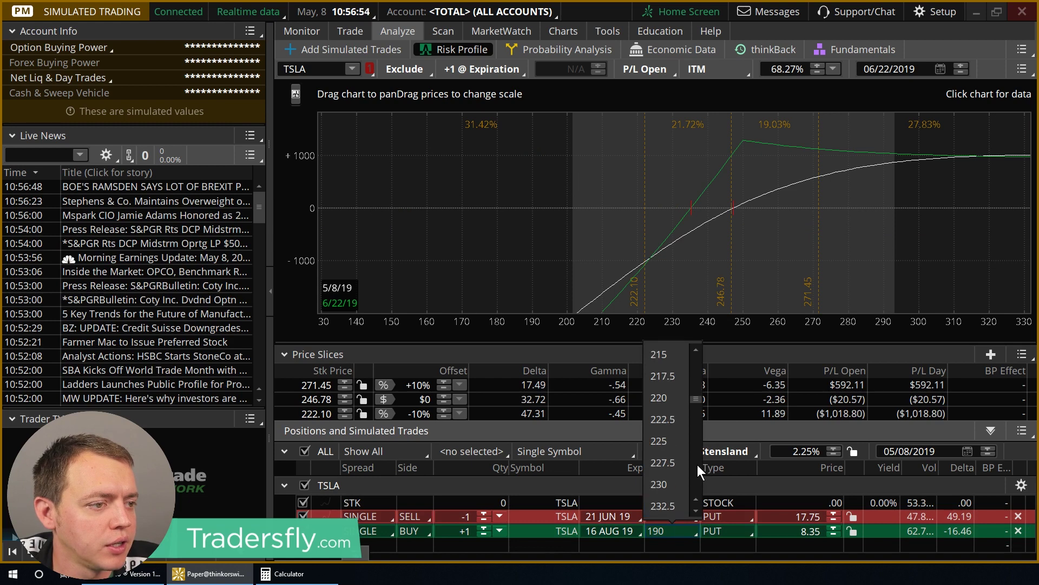
left_click(667, 505)
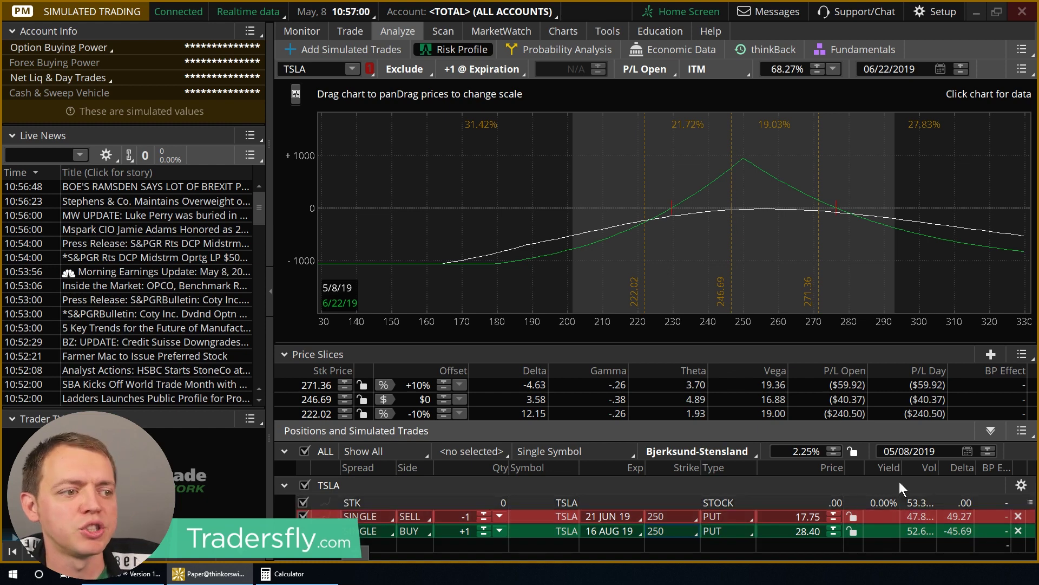
Create a TSLA 250 call calendar from the option chain and send it to risk analysis.
left_click(347, 31)
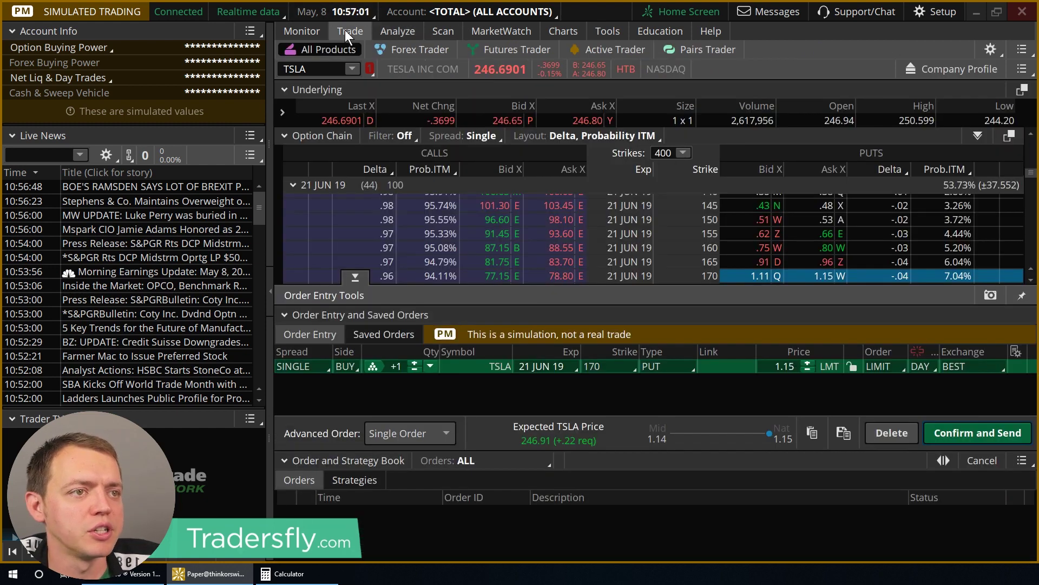
left_click(355, 277)
right_click(567, 433)
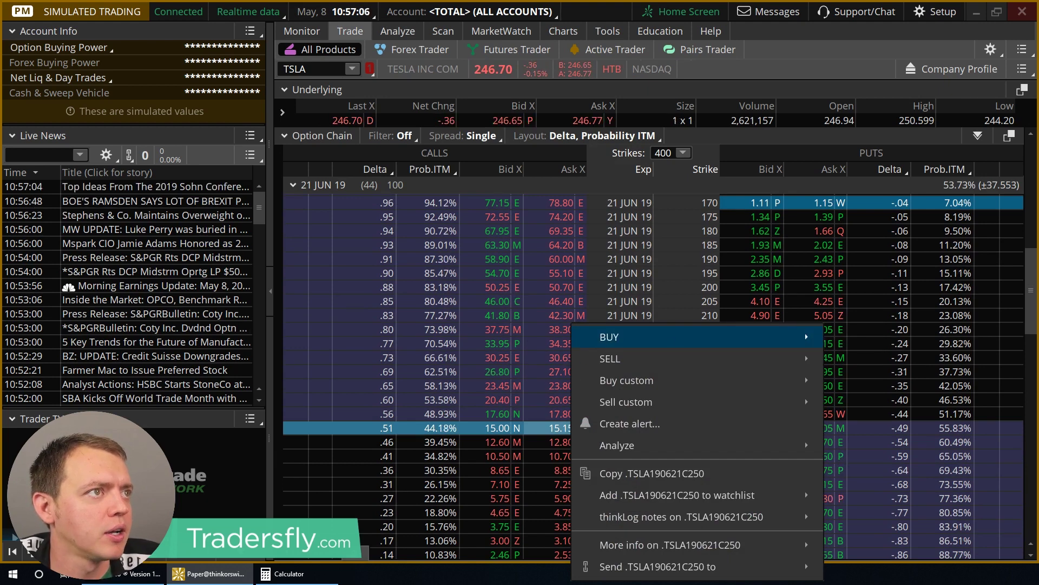
key("Escape")
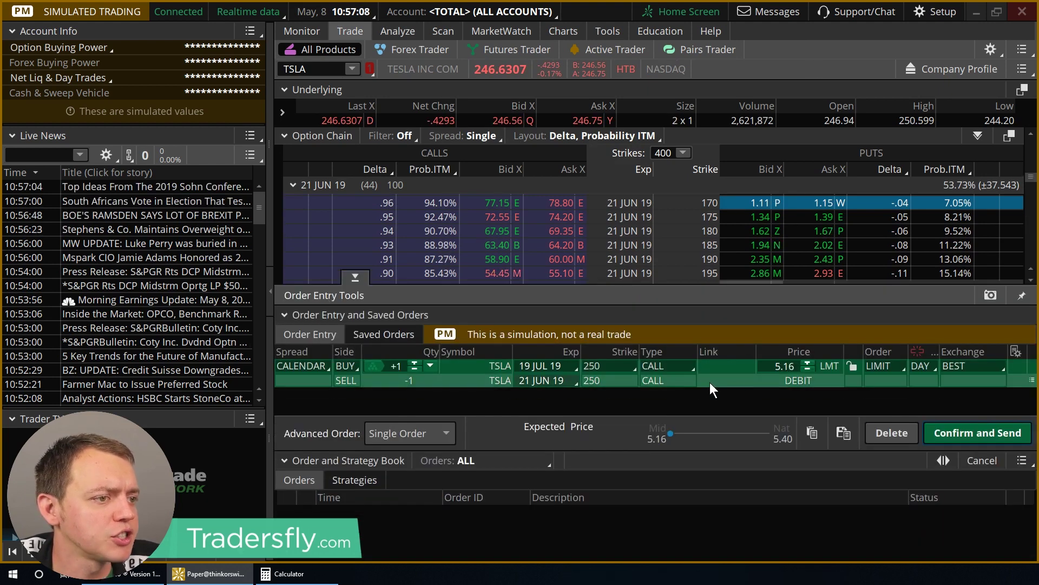
right_click(728, 382)
left_click(777, 461)
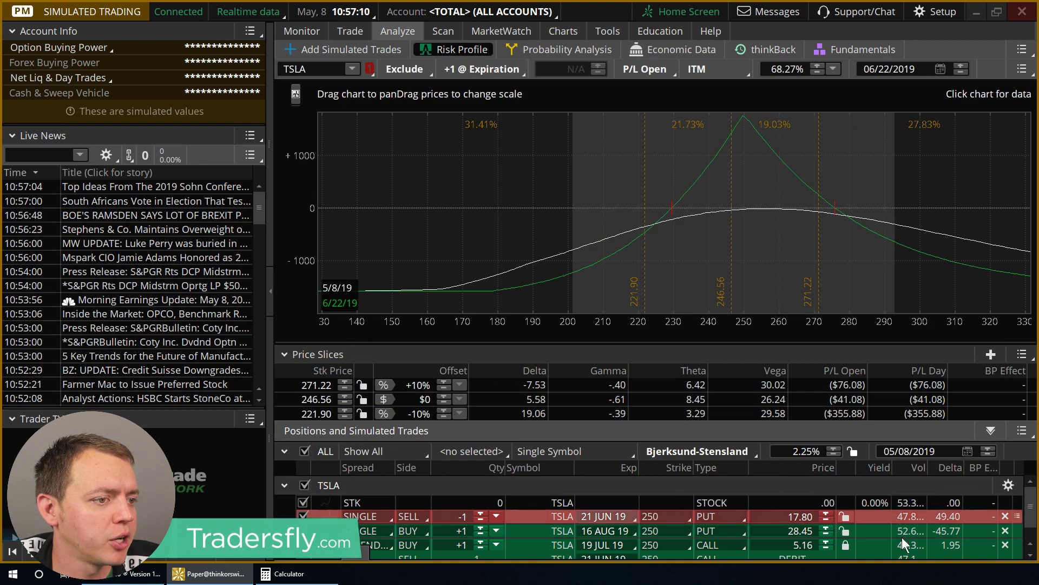
Delete the single put rows and move the long call leg to 16 AUG 19 at market price.
left_click(1006, 516)
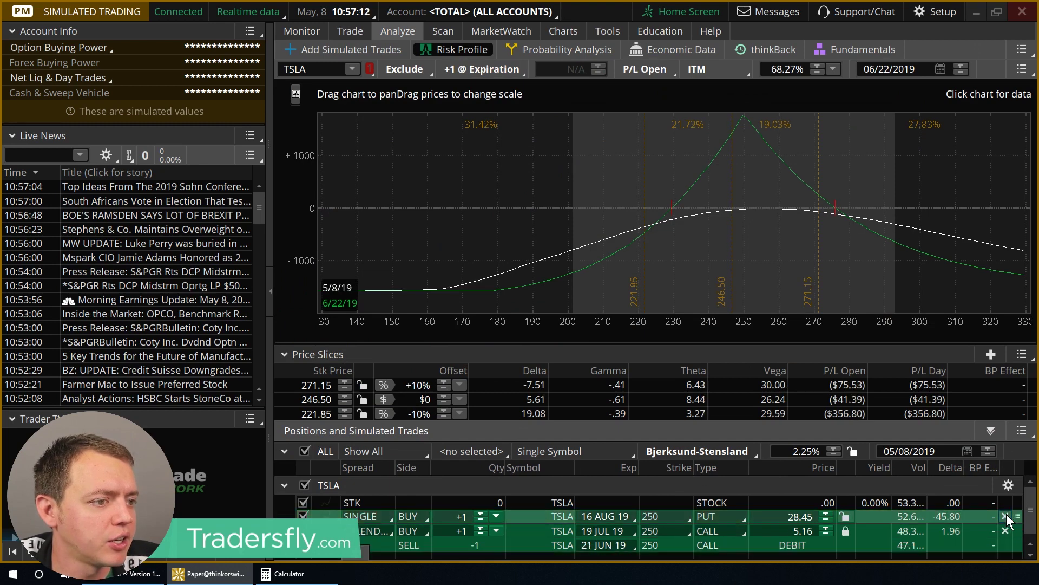
left_click(1006, 516)
left_click(615, 529)
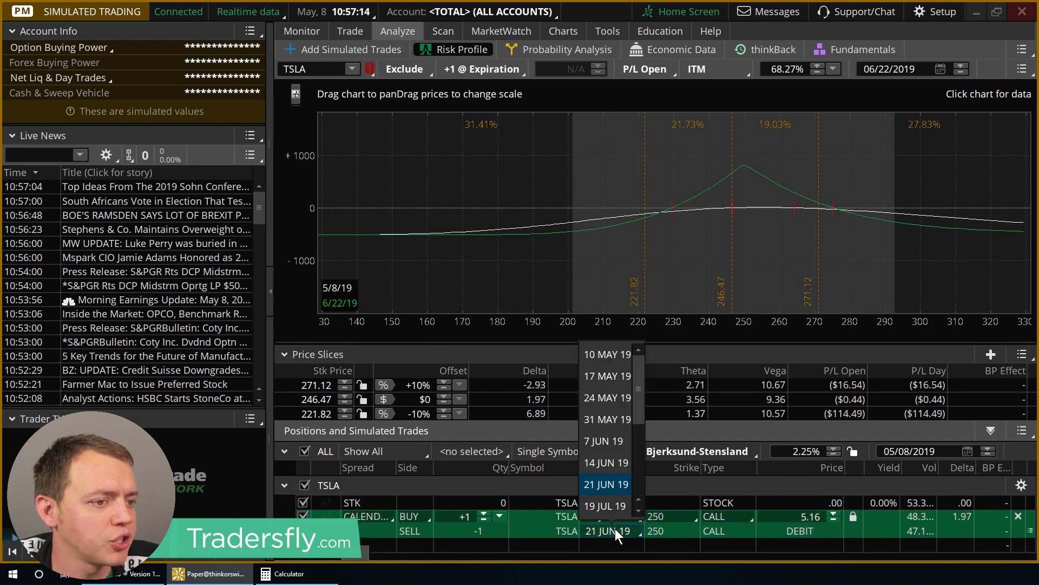
left_click(615, 528)
left_click(614, 521)
scroll(628, 492, "down", 2)
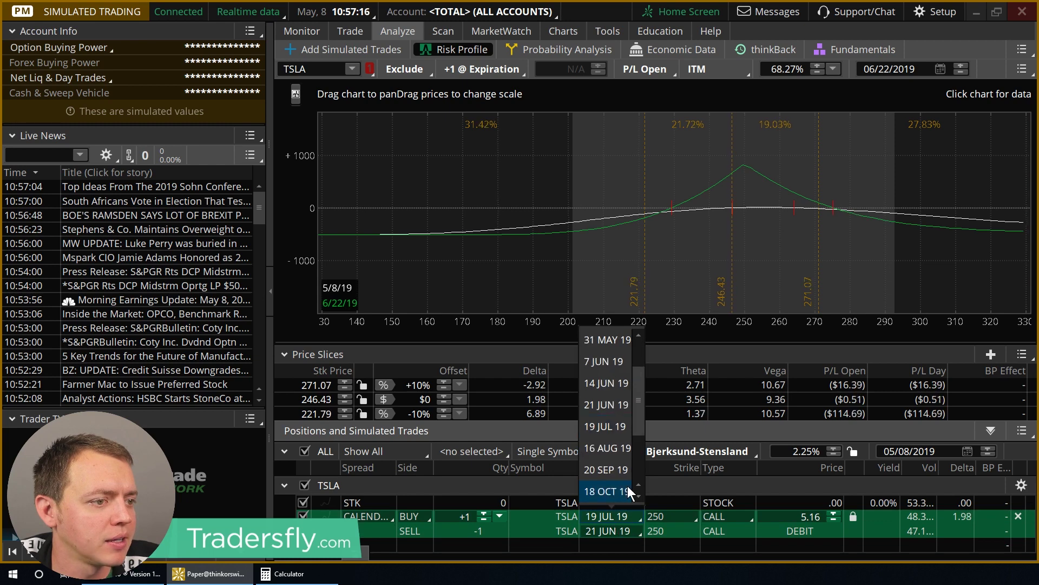
left_click(615, 454)
left_click(855, 517)
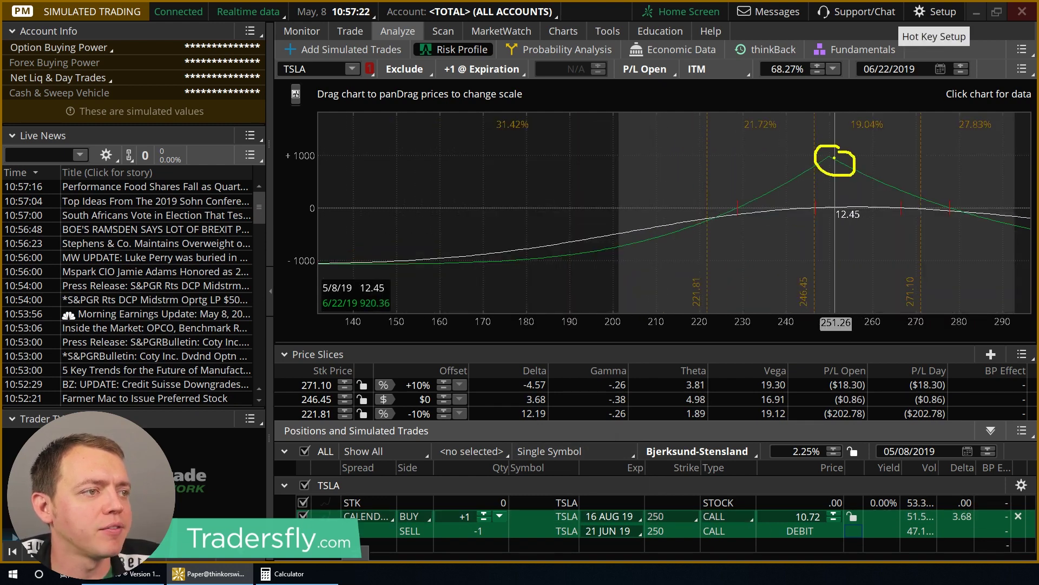
Change the calendar's strike from 250 through 245 to 240 and switch both legs to puts.
left_click(739, 515)
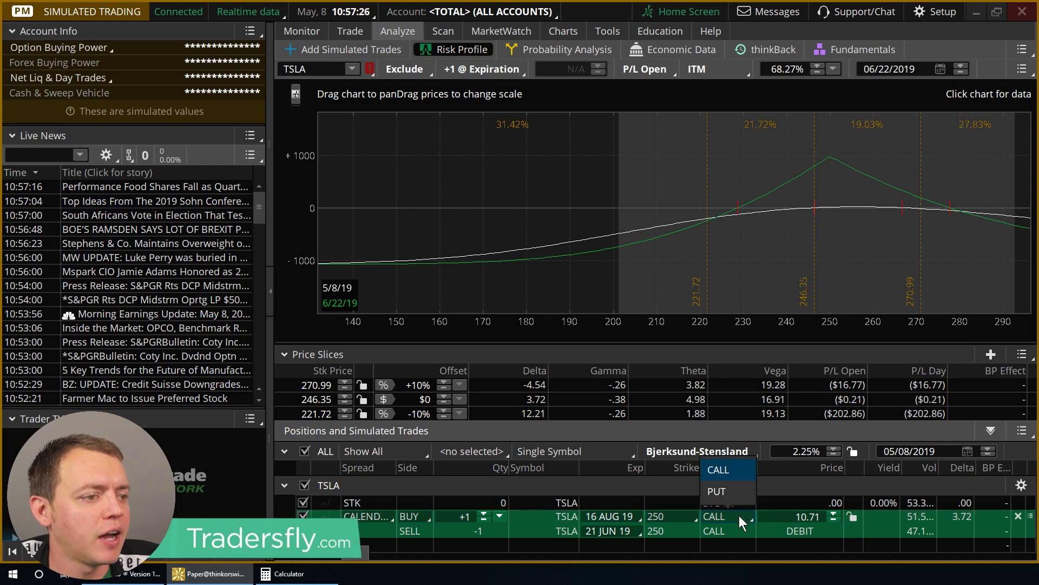
left_click(673, 519)
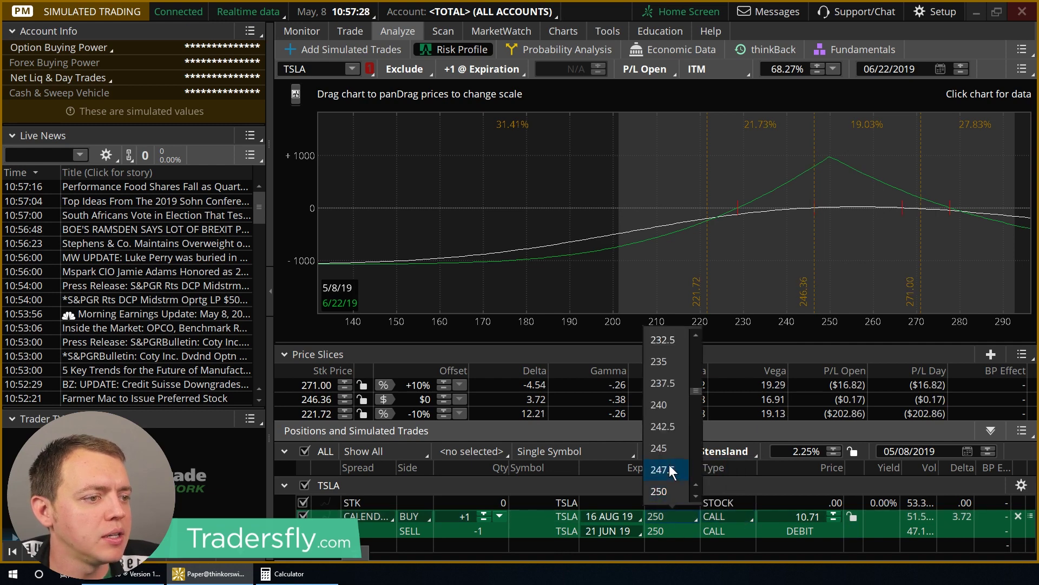
left_click(670, 448)
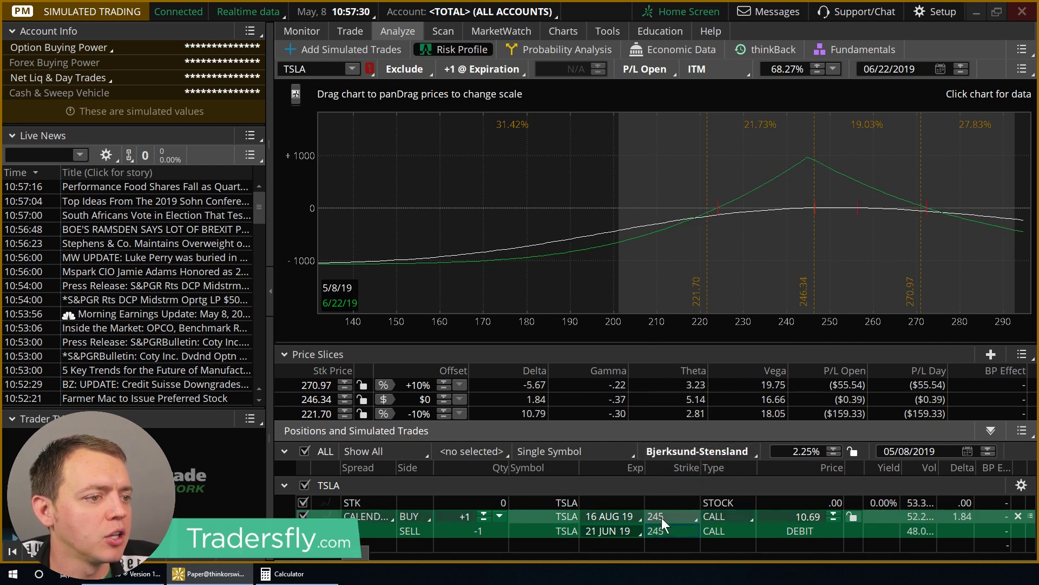
left_click(662, 517)
left_click(665, 447)
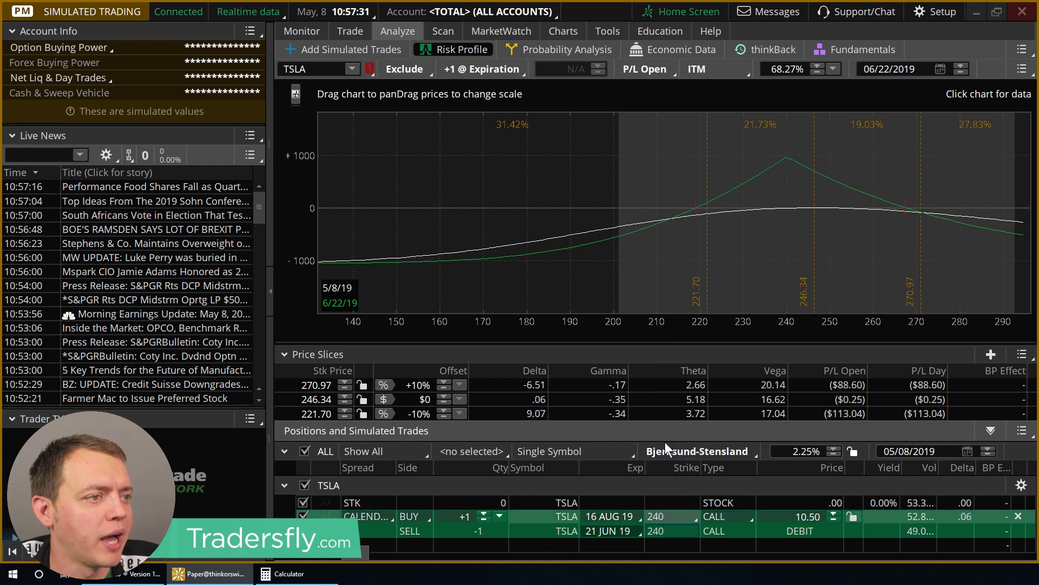
left_click(740, 517)
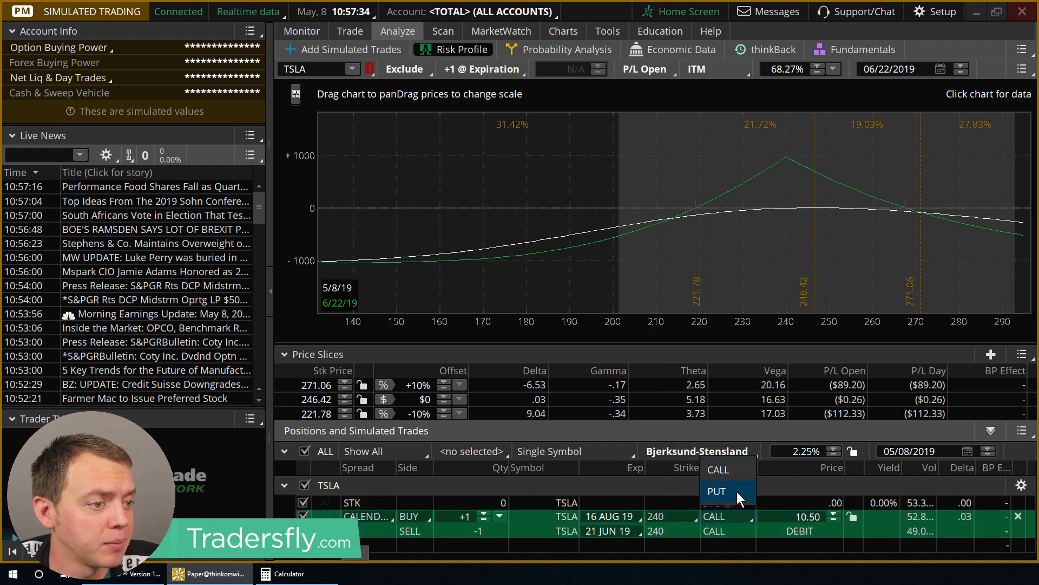
left_click(736, 491)
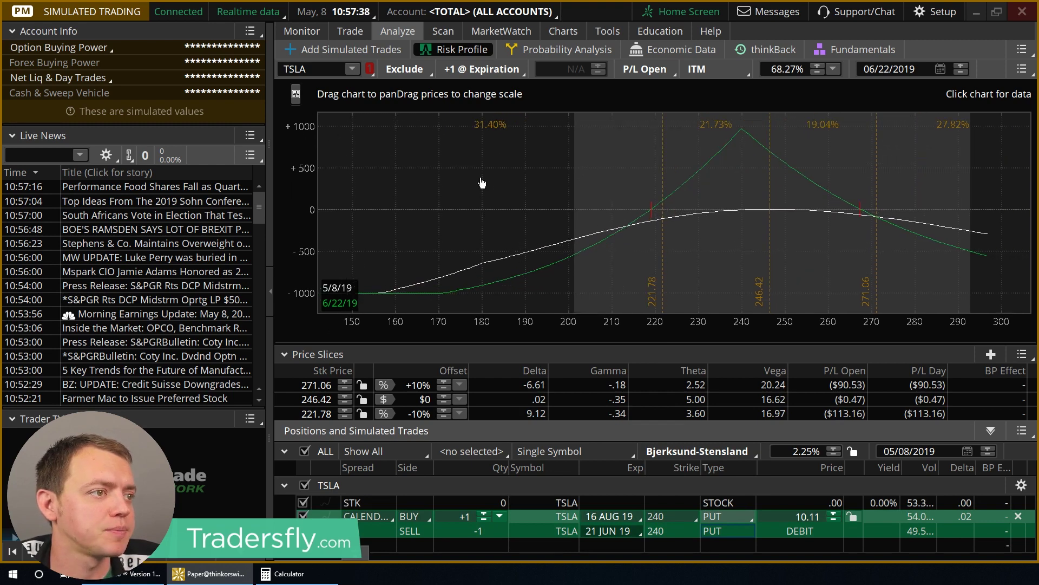
scroll(861, 316, "up", 2)
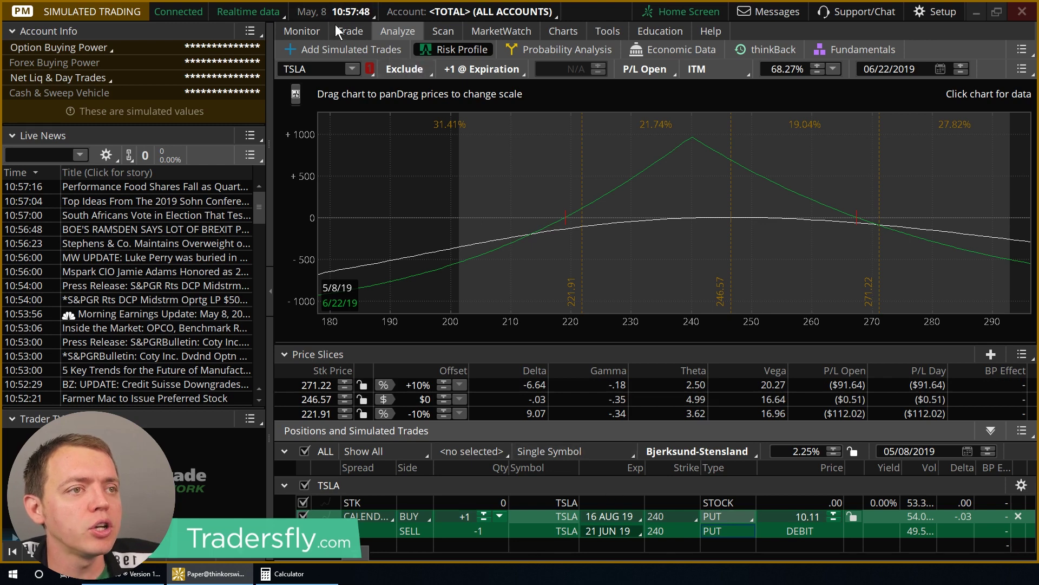
left_click(348, 31)
Show 5 strikes in the TSLA chain and expand the 19 JUL 19 expiration.
left_click(361, 278)
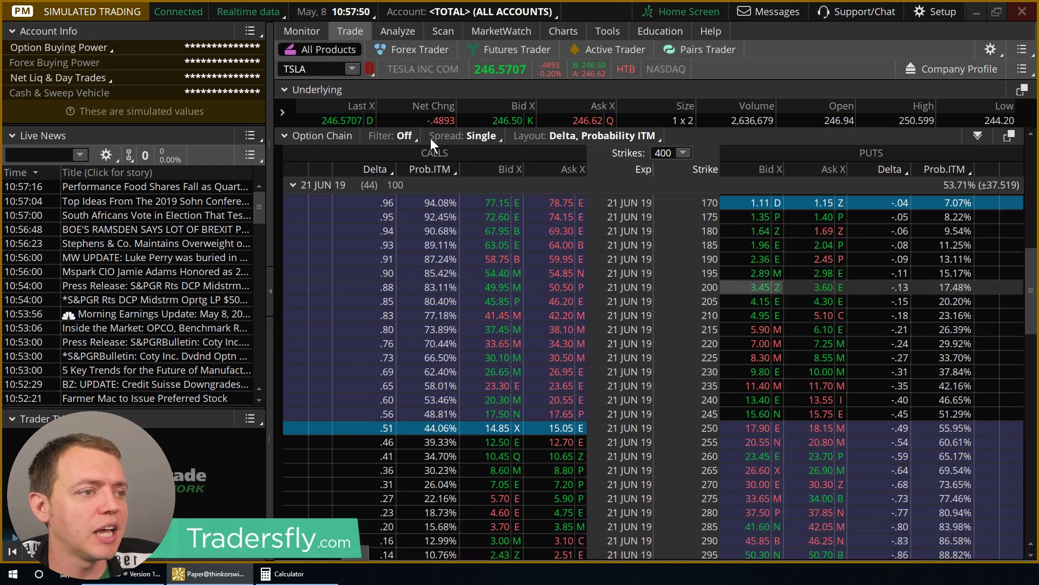
left_click(658, 153)
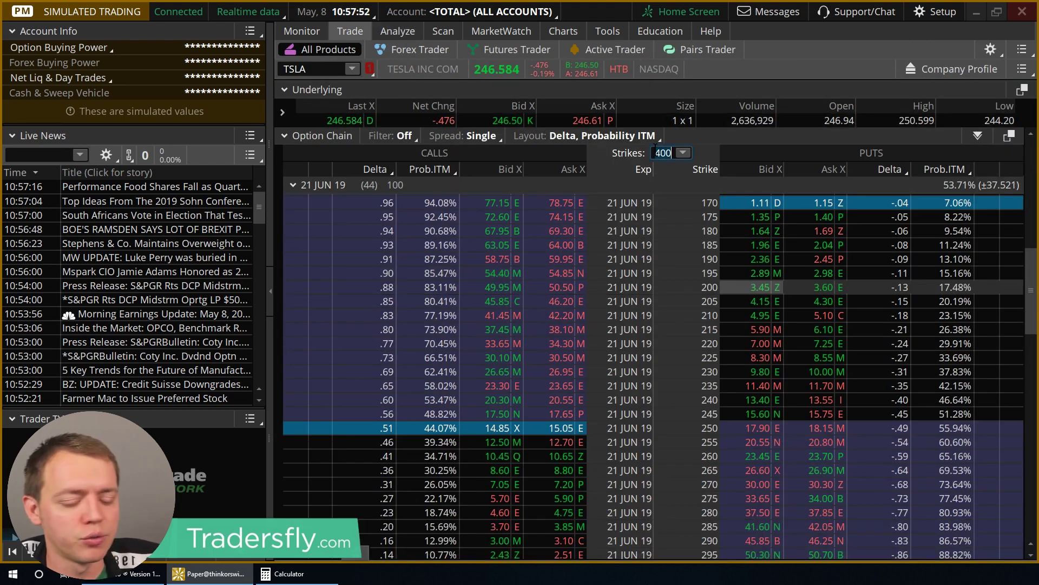
type("5")
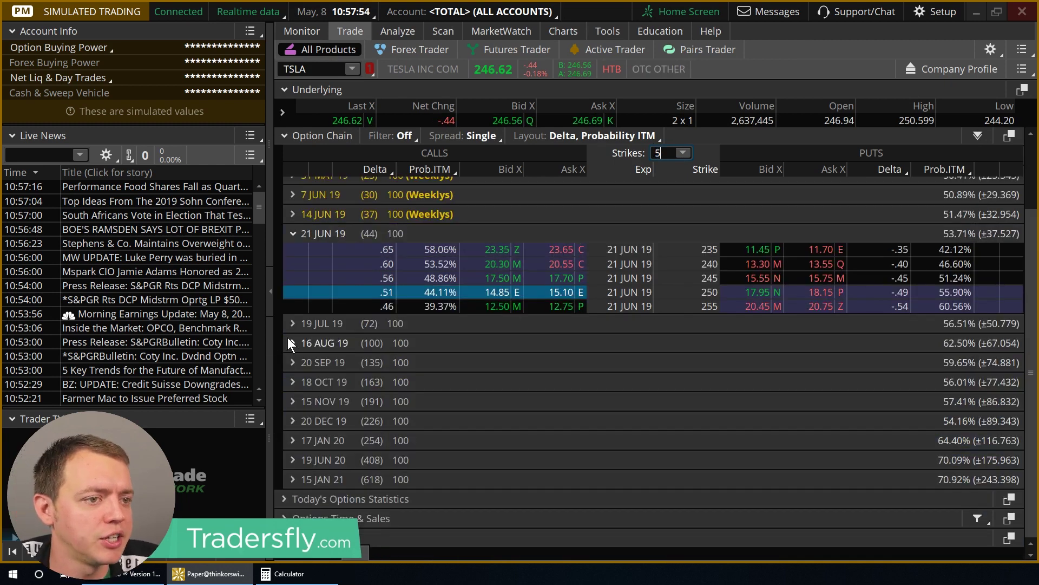
left_click(292, 324)
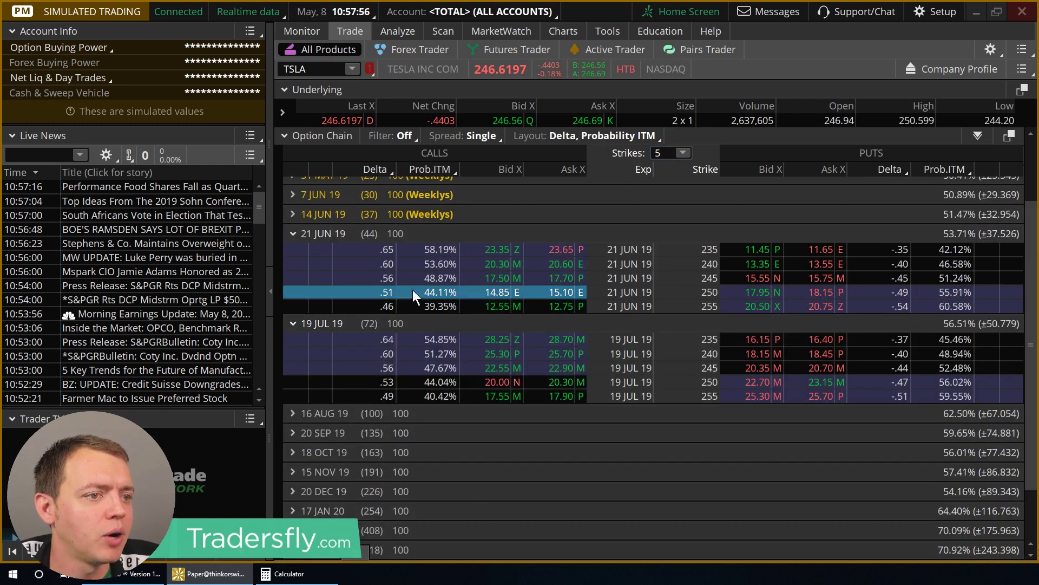
Change the calendar's long put leg to expire 19 JUL 19.
left_click(385, 31)
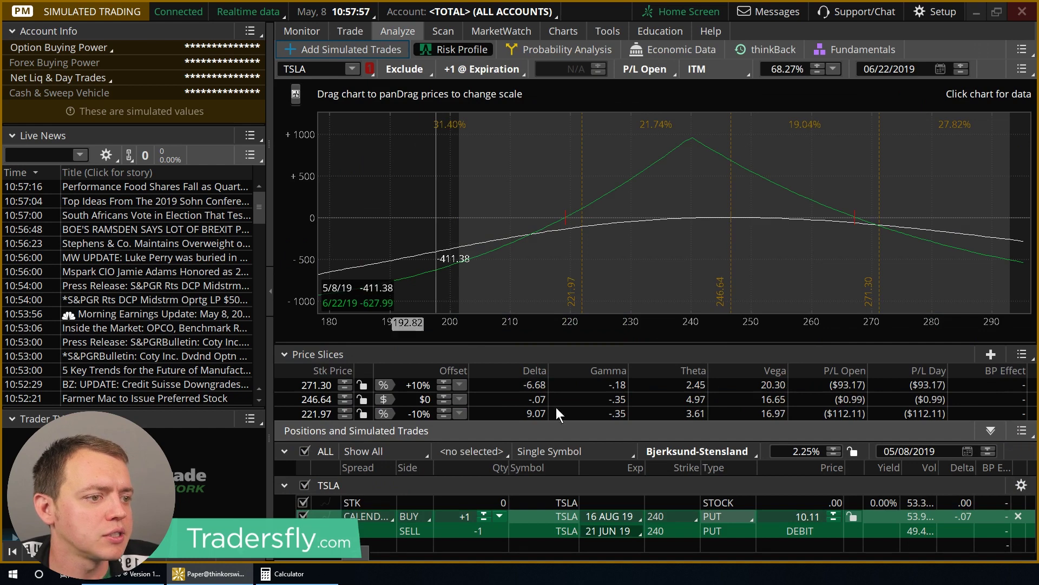
left_click(612, 518)
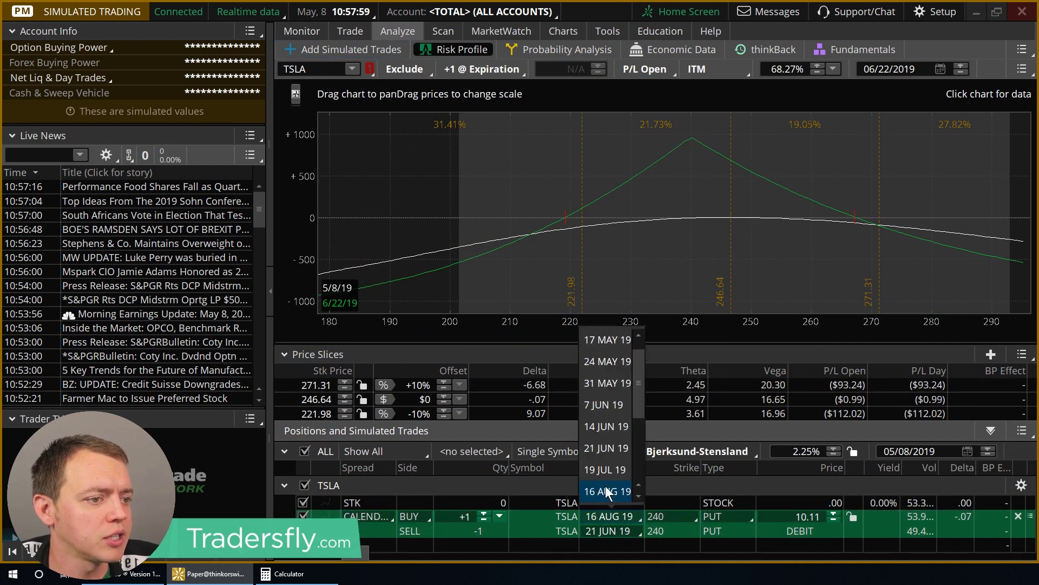
left_click(608, 470)
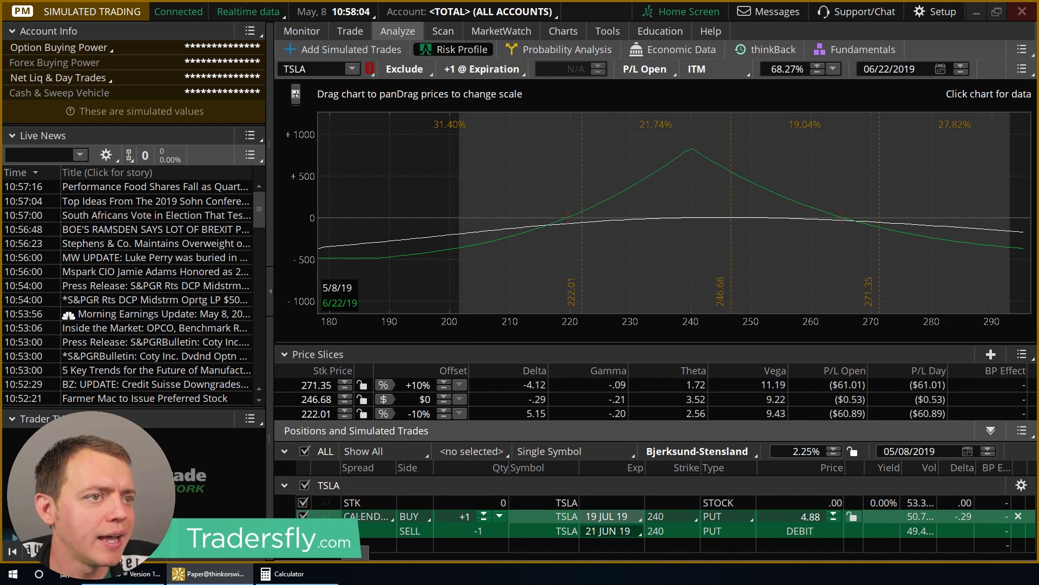
left_click(350, 31)
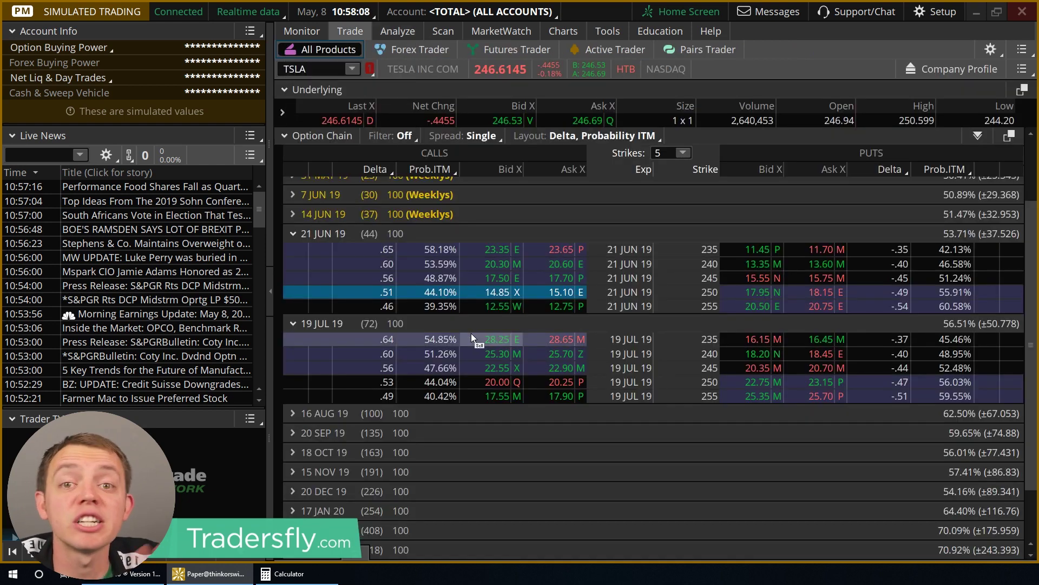
mouse_move(418, 231)
left_mouse_down()
mouse_move(360, 212)
mouse_move(370, 304)
mouse_move(427, 221)
left_mouse_up()
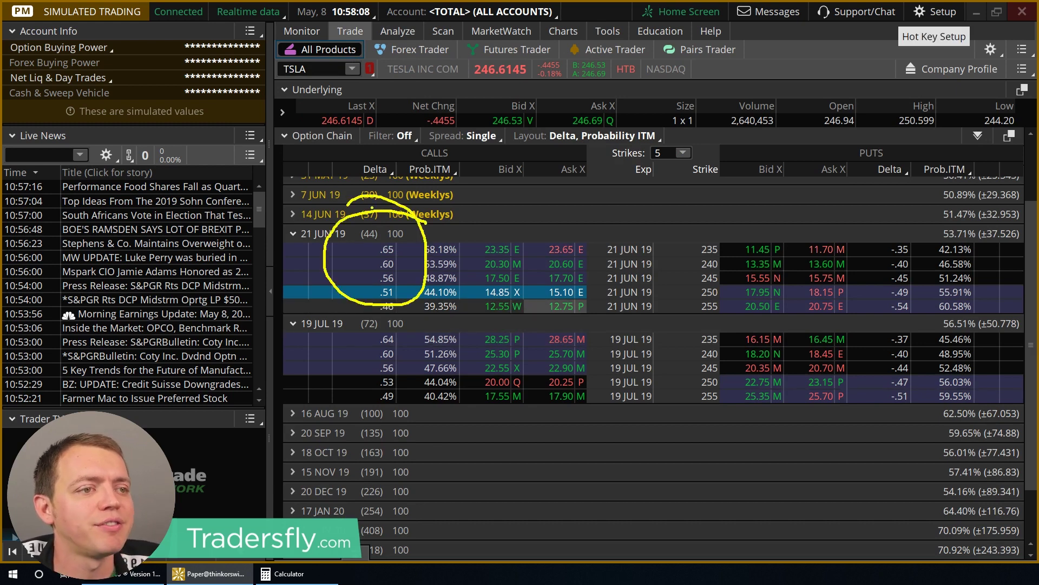
mouse_move(497, 172)
left_mouse_down()
mouse_move(392, 157)
mouse_move(467, 166)
left_mouse_up()
key("ctrl+z")
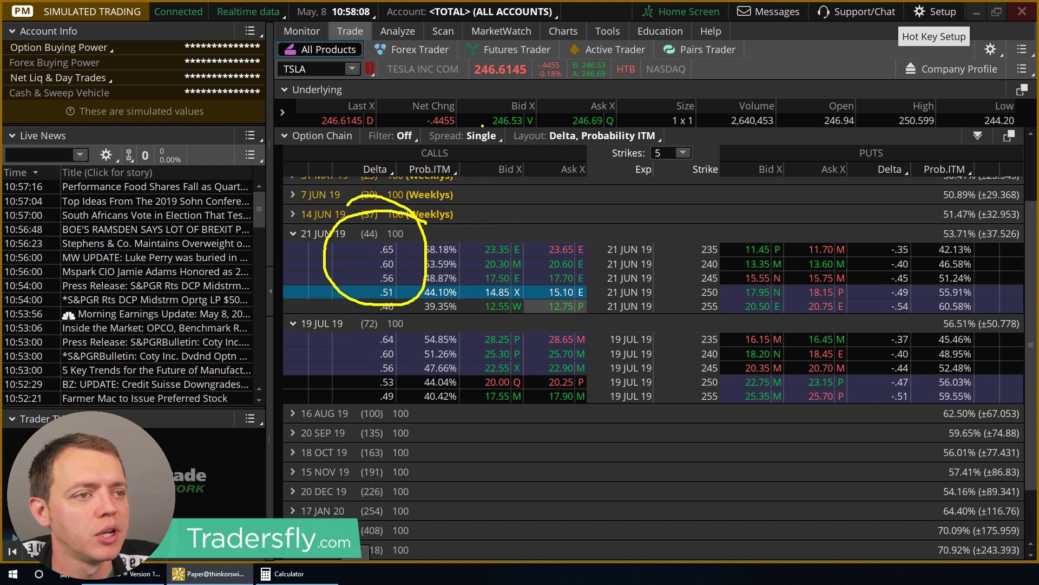
left_click_drag(363, 138, 482, 168)
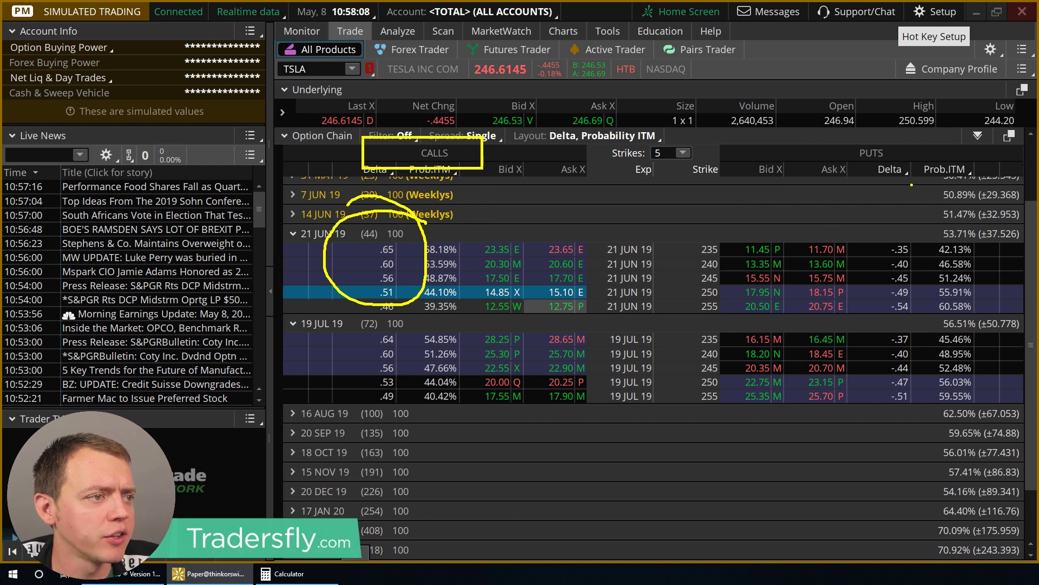
key("ctrl+z")
key("ctrl+z")
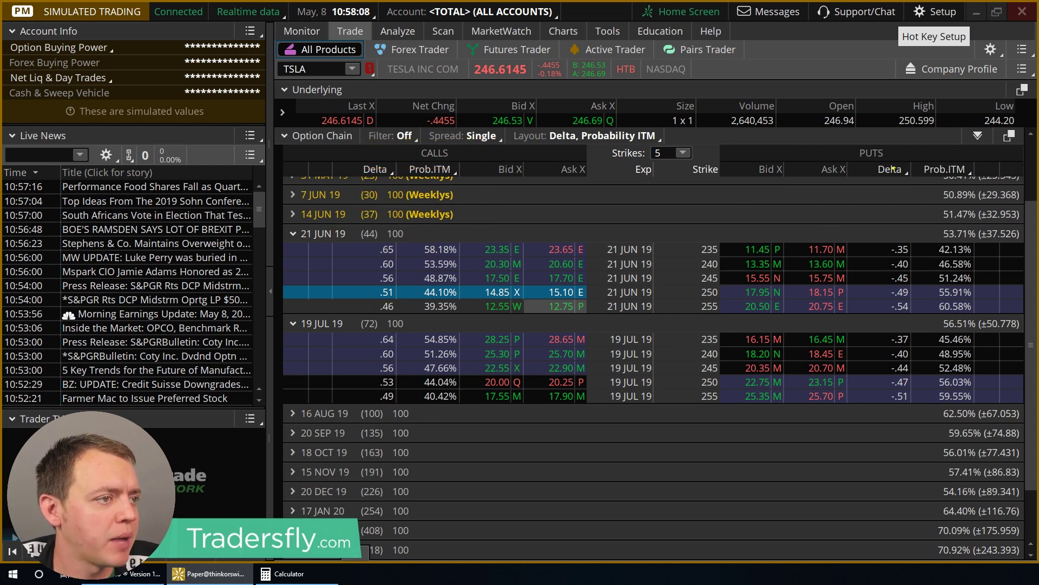
scroll(474, 244, "up", 3)
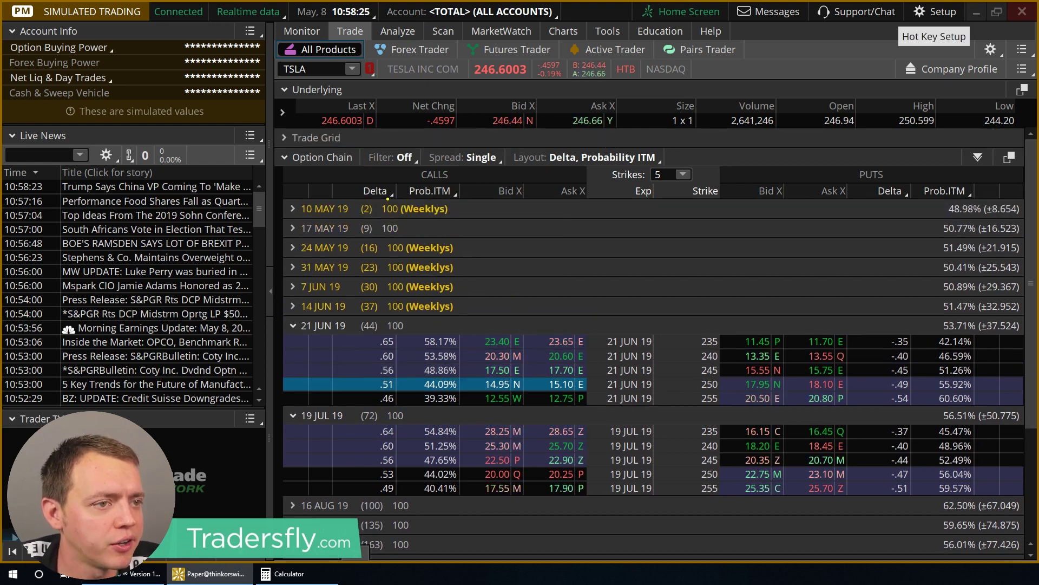
mouse_move(387, 199)
left_mouse_down()
mouse_move(371, 325)
mouse_move(351, 357)
left_mouse_up()
key("ctrl+z")
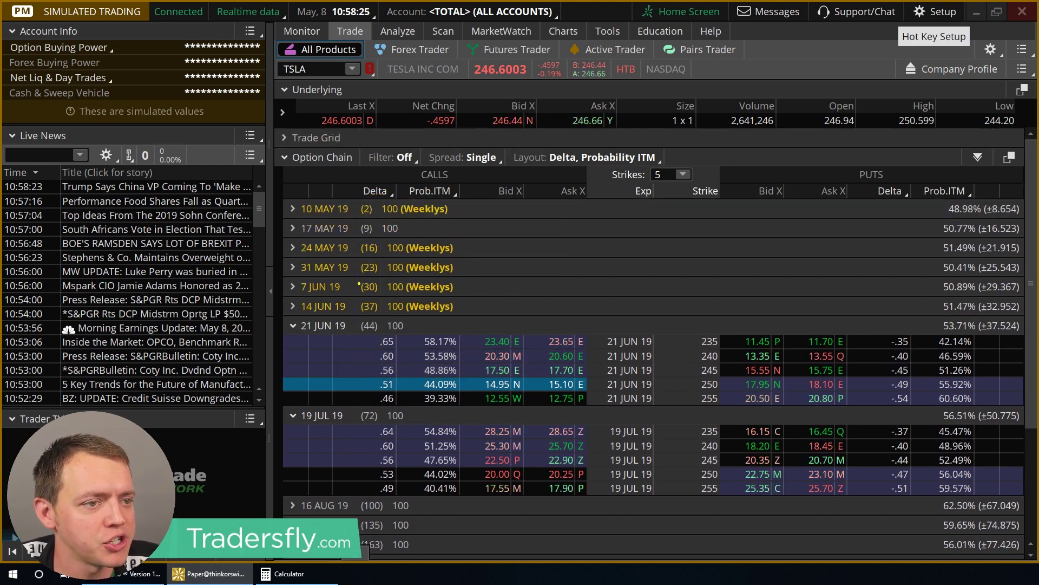
mouse_move(426, 248)
left_mouse_down()
mouse_move(352, 202)
mouse_move(463, 214)
mouse_move(645, 210)
left_mouse_up()
key("ctrl+z")
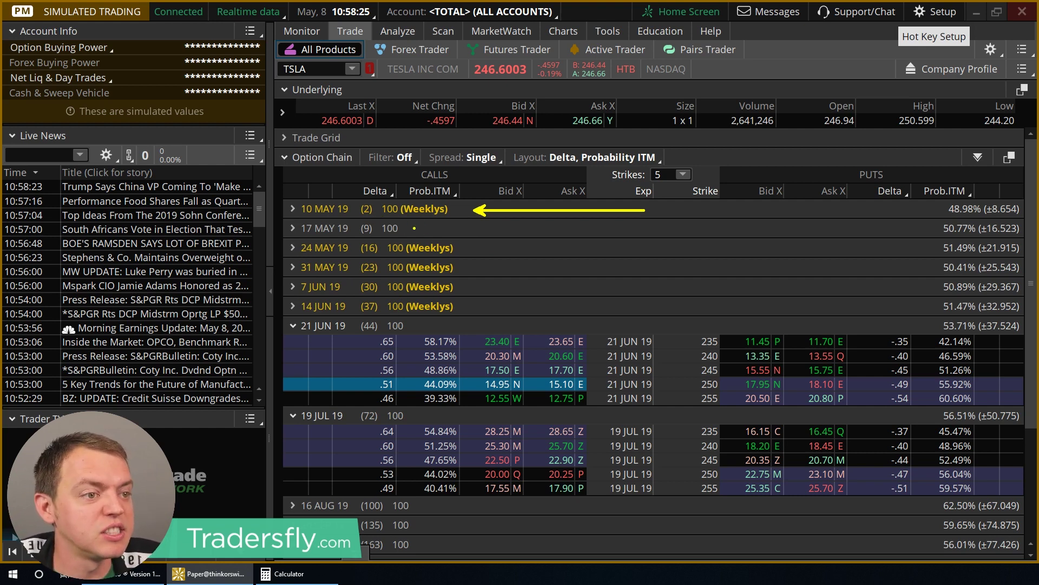
left_click_drag(415, 228, 650, 228)
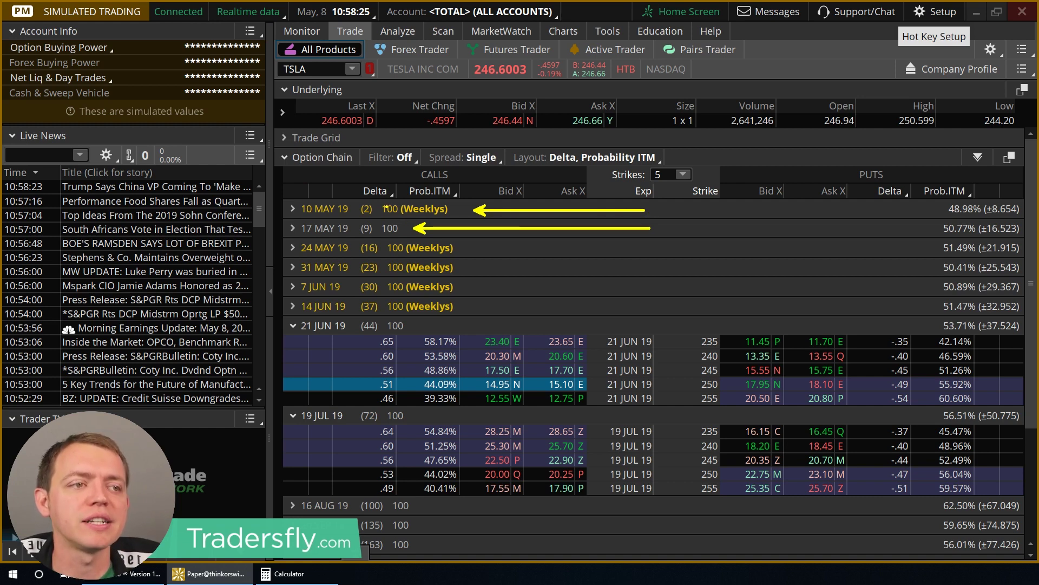
left_click_drag(467, 248, 593, 248)
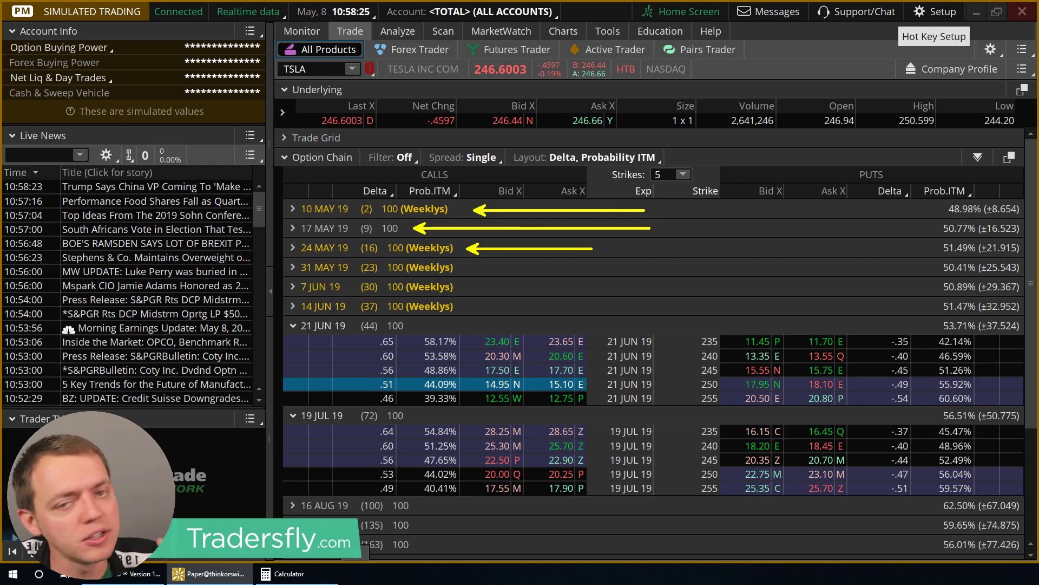
key("ctrl+z")
key("ctrl+z")
key("ctrl+z")
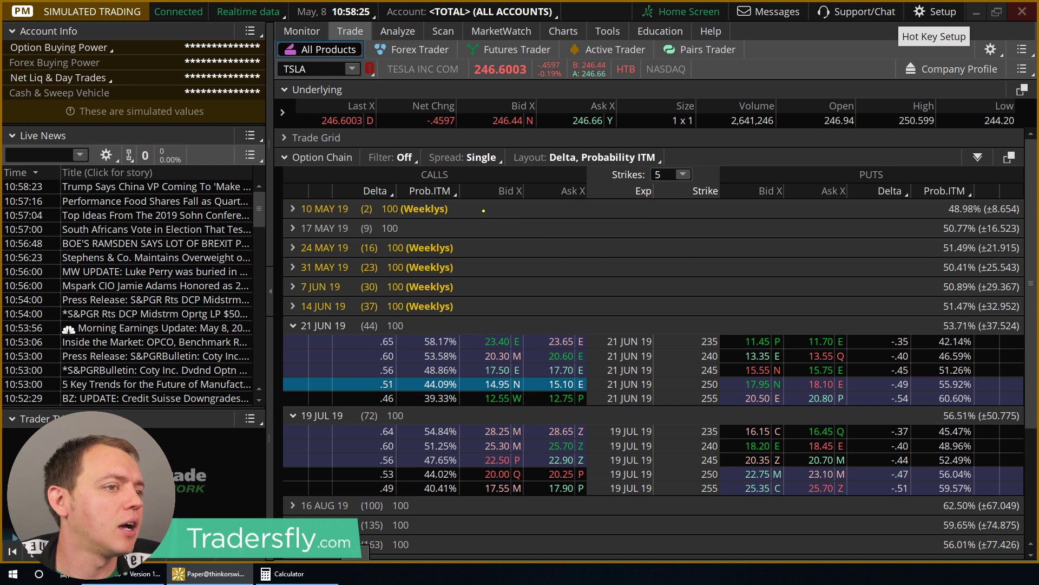
mouse_move(483, 210)
left_mouse_down()
mouse_move(577, 217)
mouse_move(785, 342)
mouse_move(809, 370)
left_mouse_up()
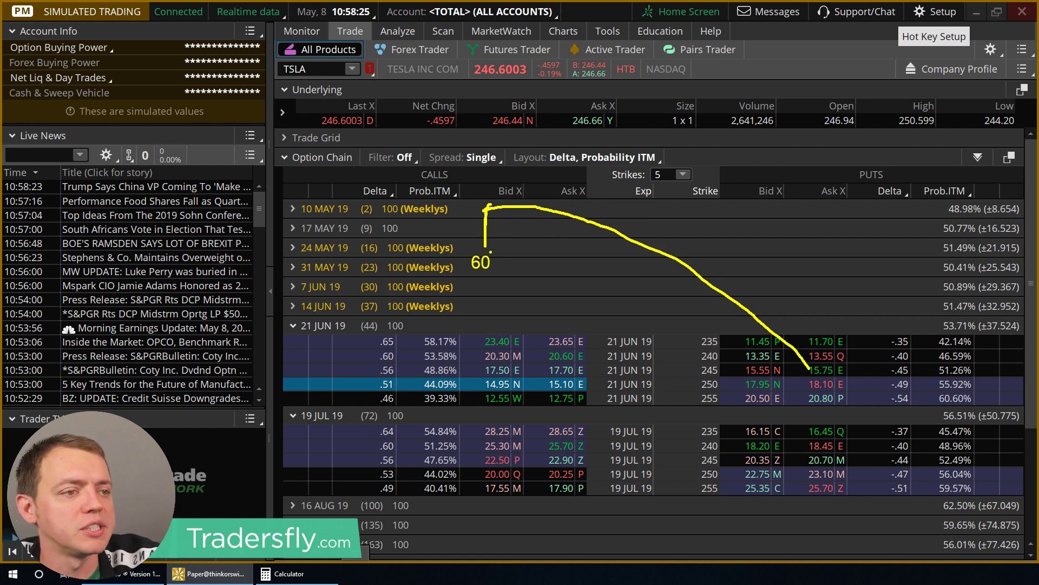
left_click_drag(643, 228, 747, 343)
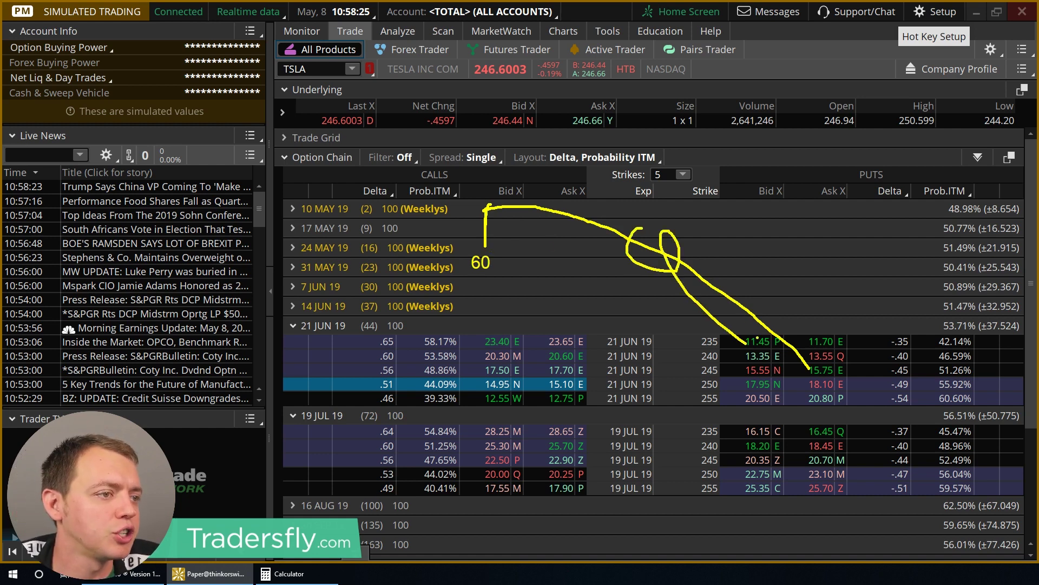
key("Escape")
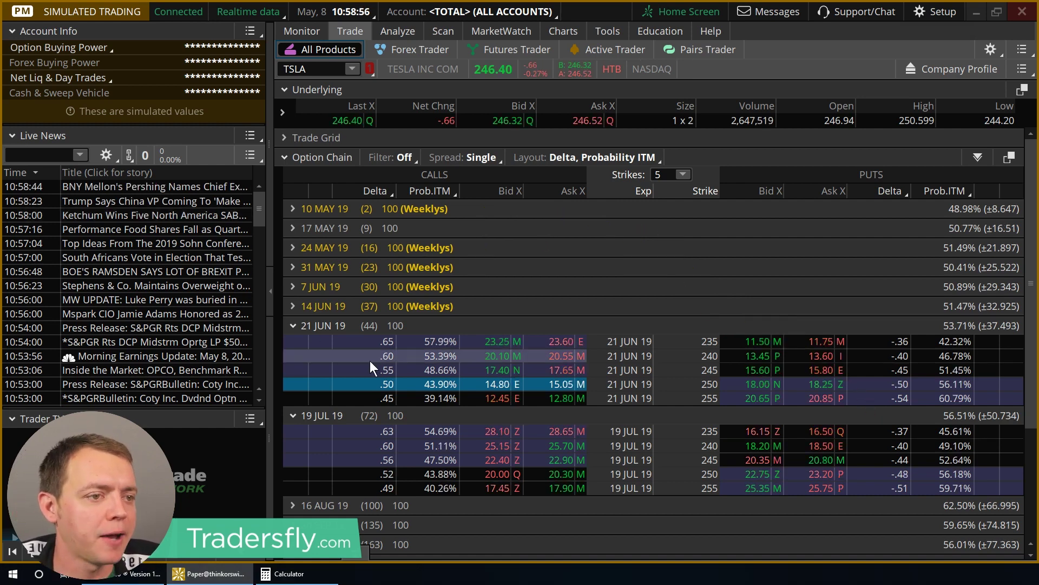
mouse_move(400, 310)
left_mouse_down()
mouse_move(362, 307)
mouse_move(404, 318)
left_mouse_up()
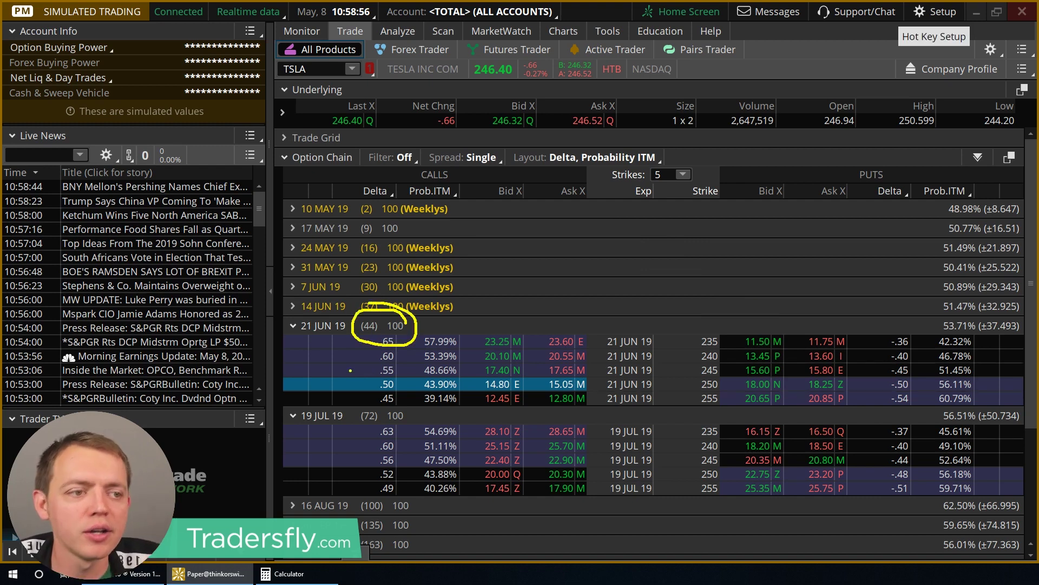
left_click_drag(356, 416, 374, 396)
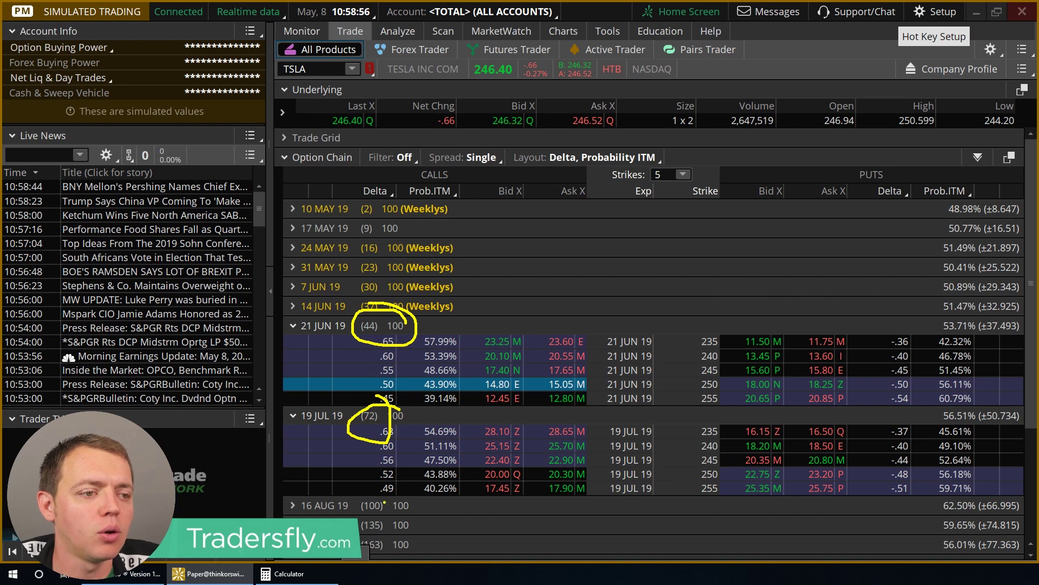
mouse_move(393, 496)
left_mouse_down()
mouse_move(411, 511)
mouse_move(414, 496)
left_mouse_up()
key("ctrl+z")
key("ctrl+z")
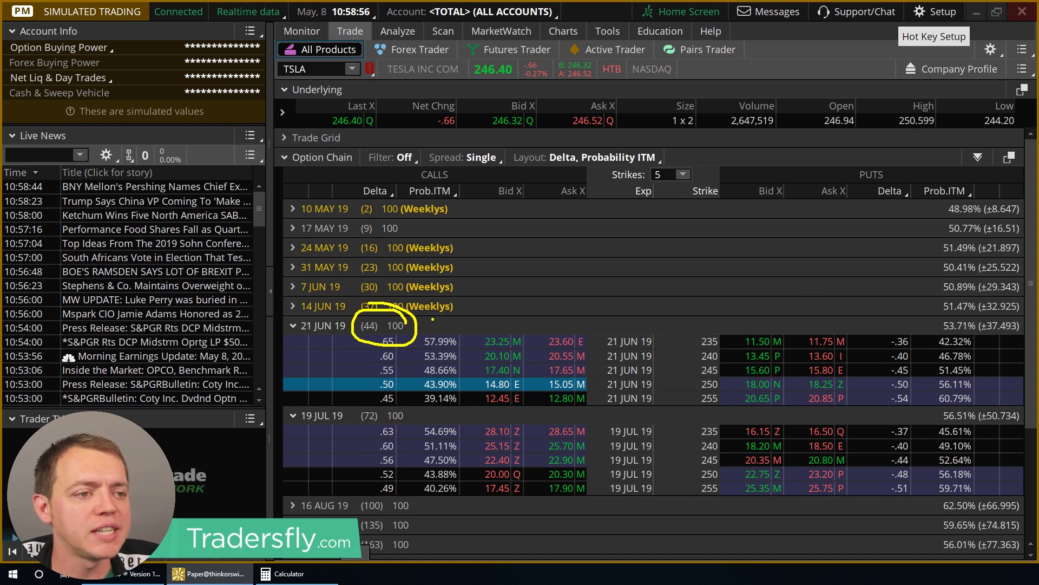
left_click_drag(433, 319, 678, 320)
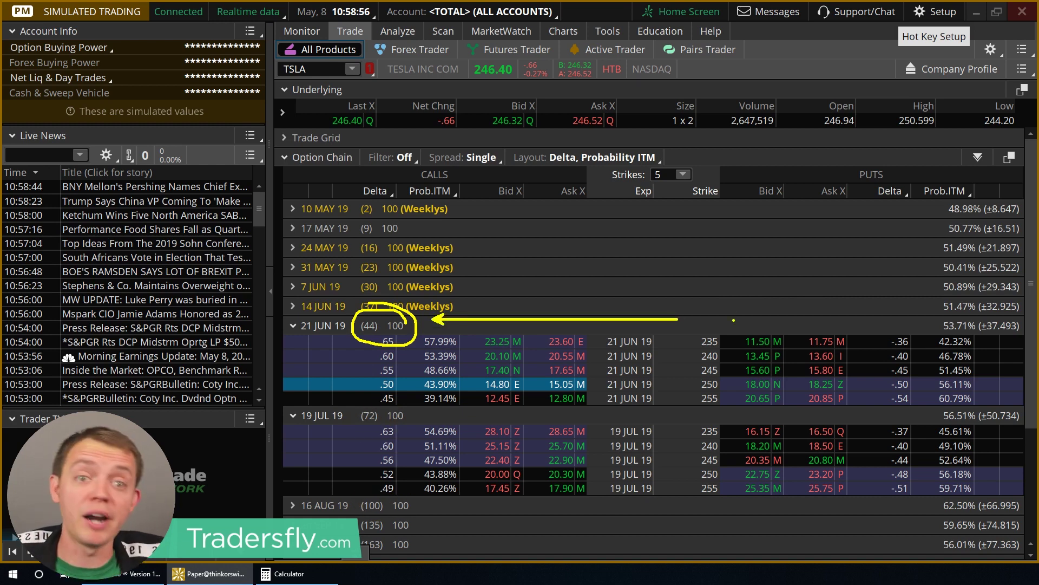
left_click_drag(398, 399, 432, 434)
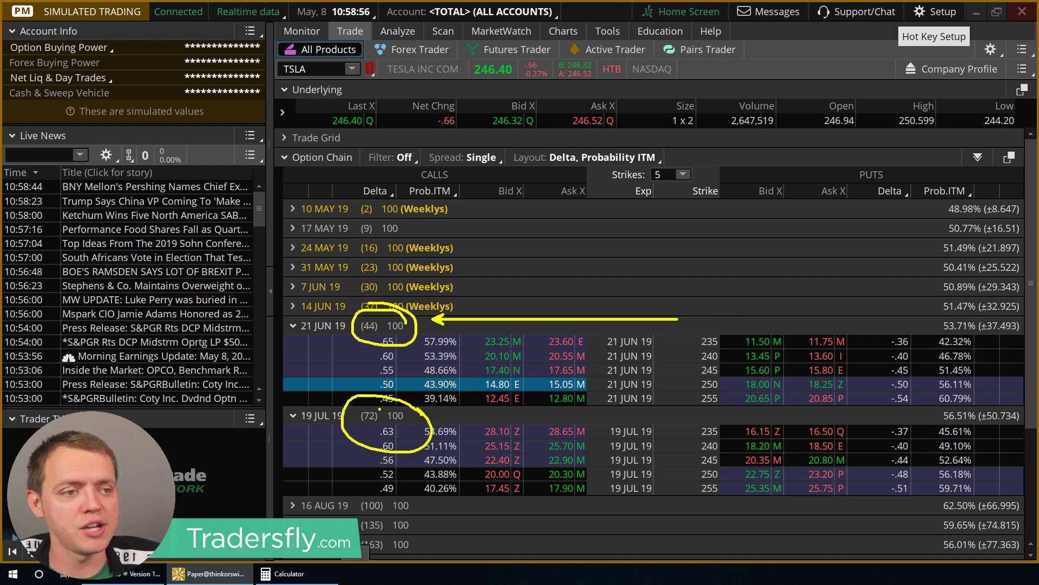
left_click_drag(490, 406, 650, 467)
mouse_move(438, 326)
left_mouse_down()
mouse_move(504, 341)
mouse_move(570, 406)
left_mouse_up()
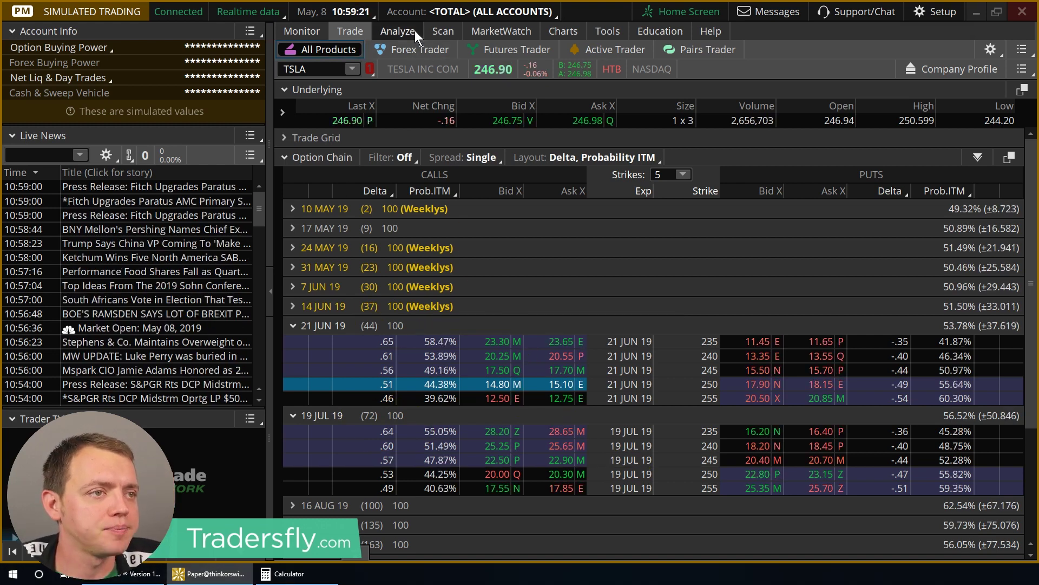
left_click(413, 31)
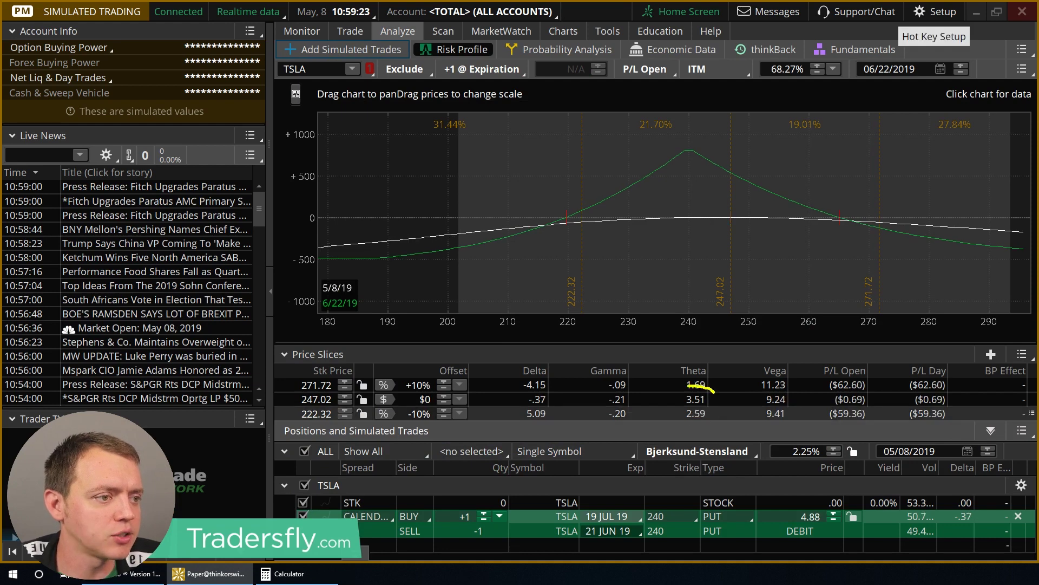
Circle the at-the-money theta values and advance the analysis date to 05/15/2019.
left_click_drag(714, 390, 722, 414)
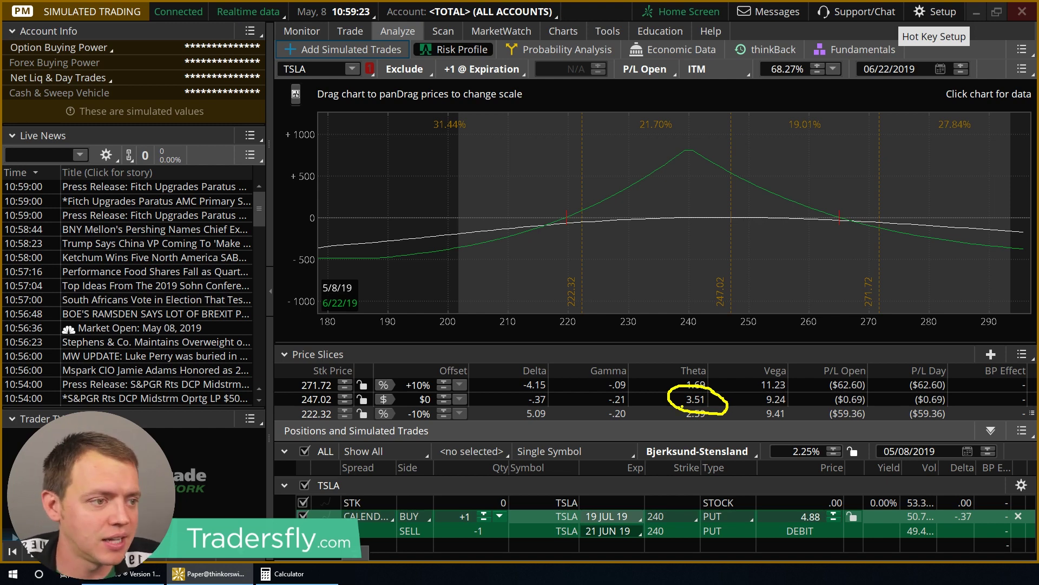
key("Escape")
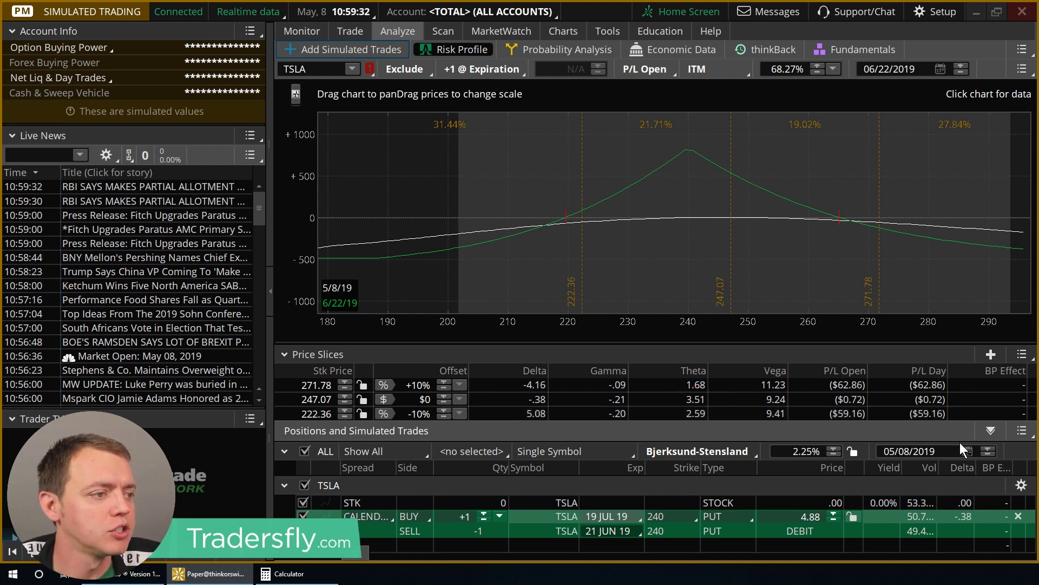
left_click(989, 448)
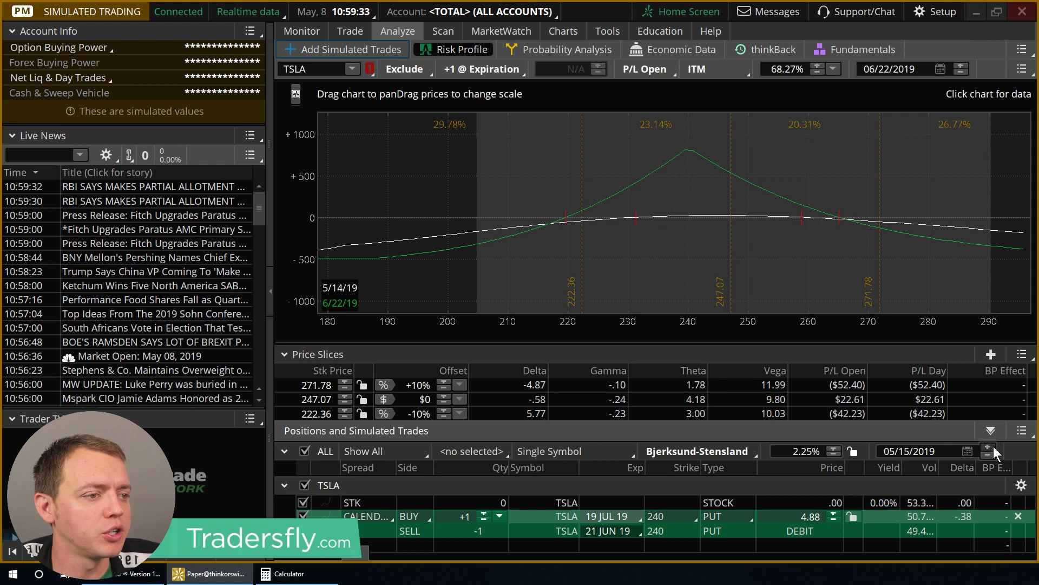
mouse_move(722, 396)
left_mouse_down()
mouse_move(684, 389)
mouse_move(731, 413)
left_mouse_up()
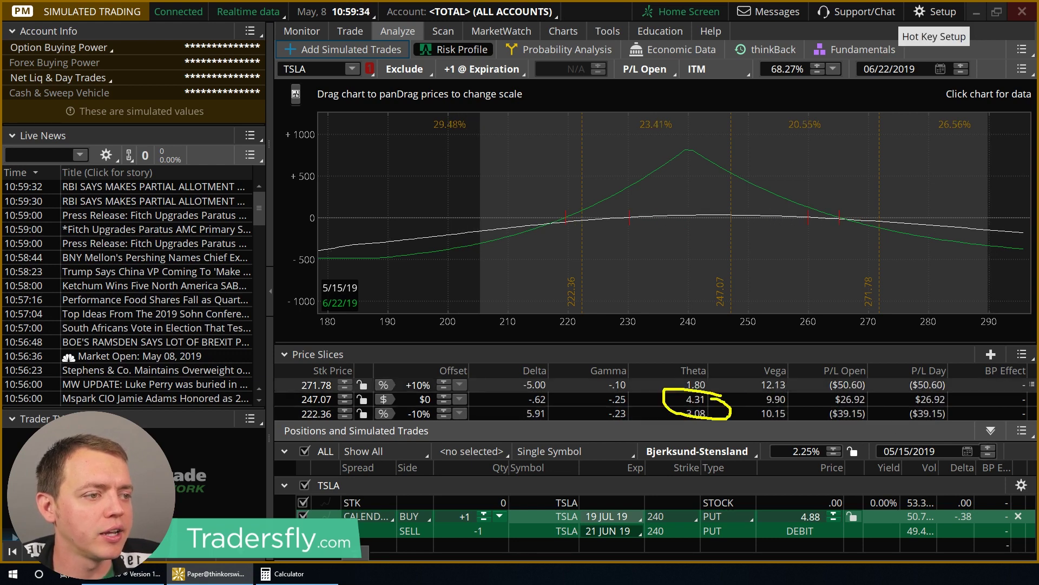
key("Escape")
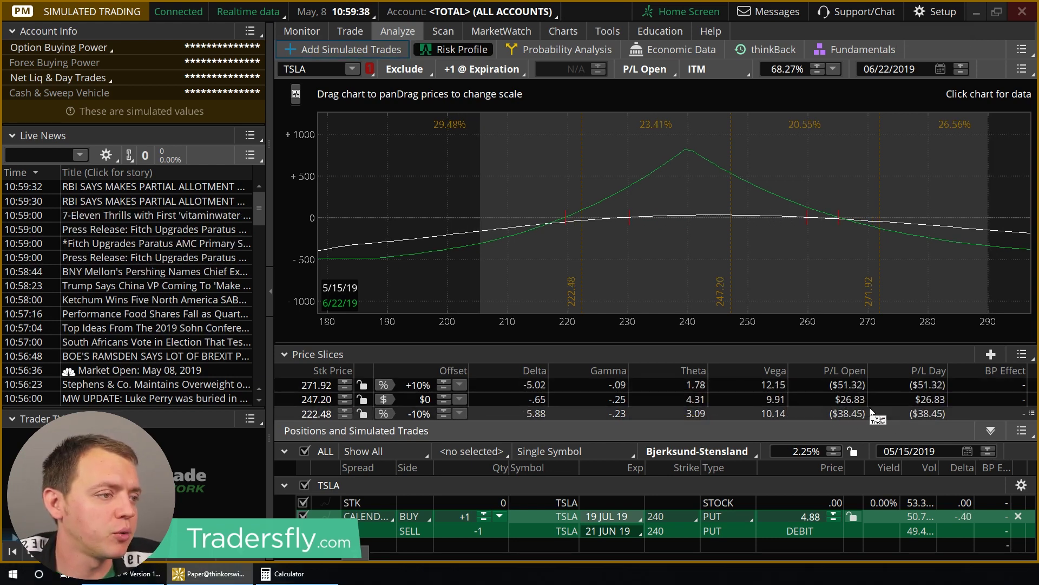
Step the analysis date forward day by day to 06/10/2019.
left_click(989, 448)
left_click(989, 447)
left_click(990, 447)
left_click(990, 448)
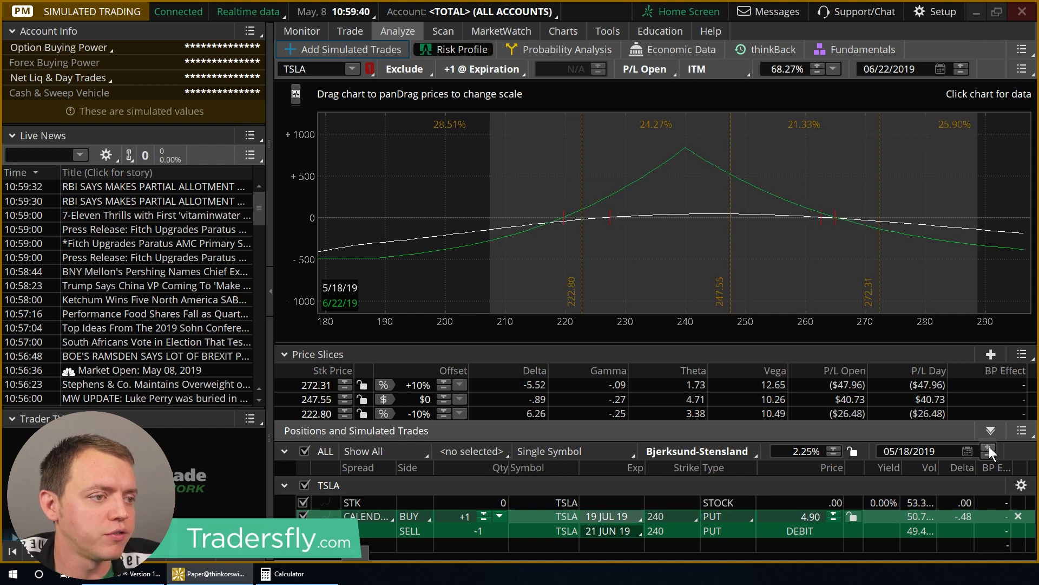
left_click(989, 447)
left_click(990, 448)
left_click(989, 448)
left_click(990, 447)
left_click(989, 448)
left_click(990, 448)
left_click(990, 448)
left_click(990, 447)
left_click(990, 447)
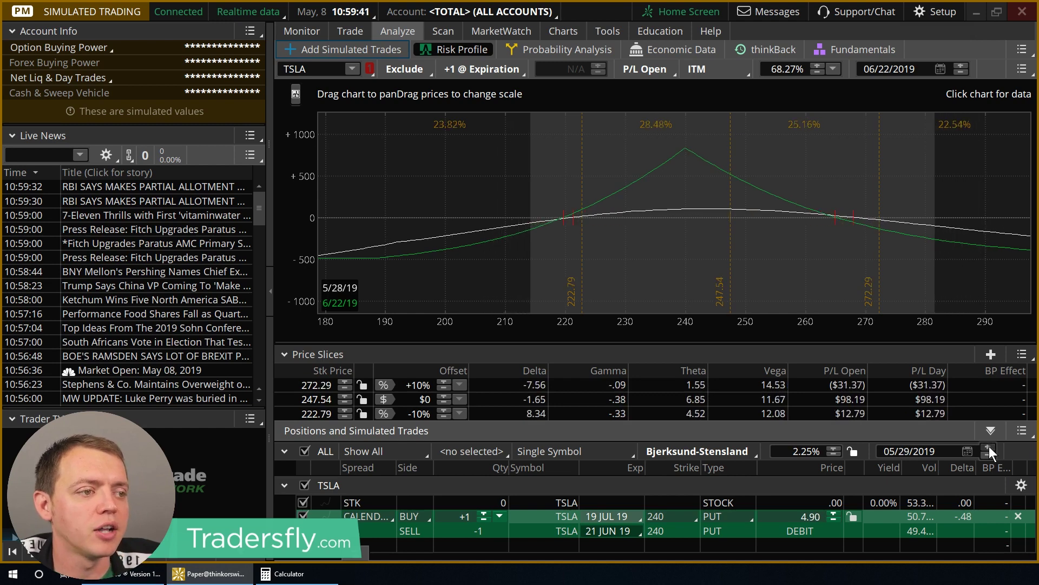
left_click(990, 448)
left_click(990, 448)
left_click(990, 448)
left_click(990, 448)
left_click(990, 448)
left_click(990, 448)
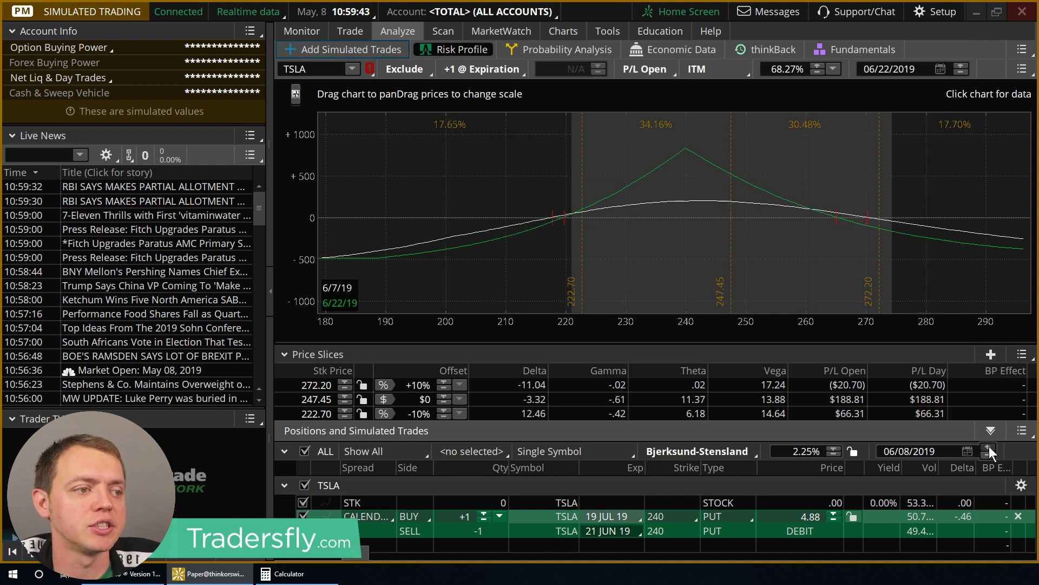
left_click(989, 447)
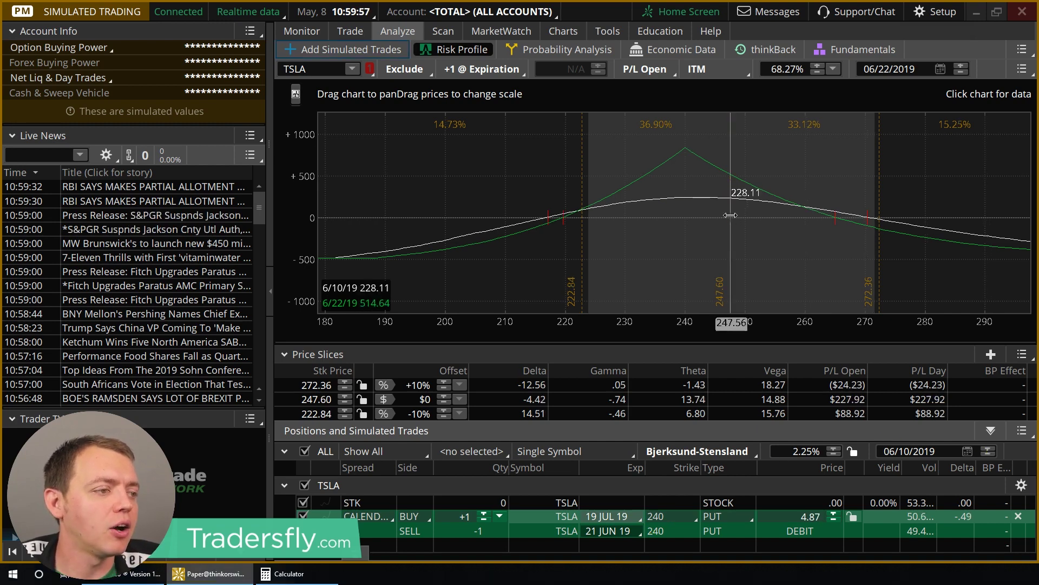
Step the analysis date forward toward the June 21 expiration.
left_click(990, 447)
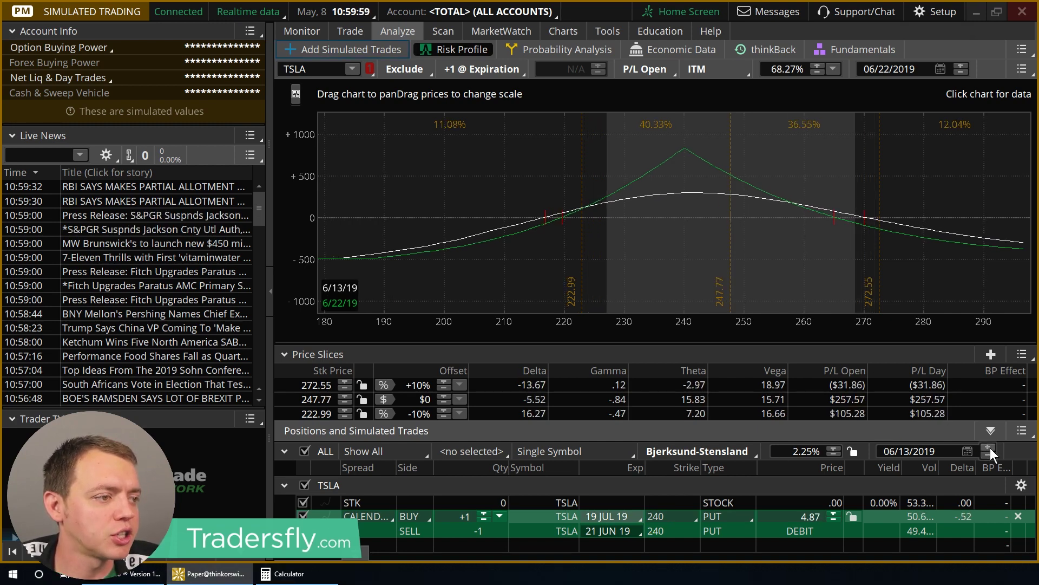
left_click(989, 447)
left_click(990, 447)
left_click(989, 447)
left_click(989, 447)
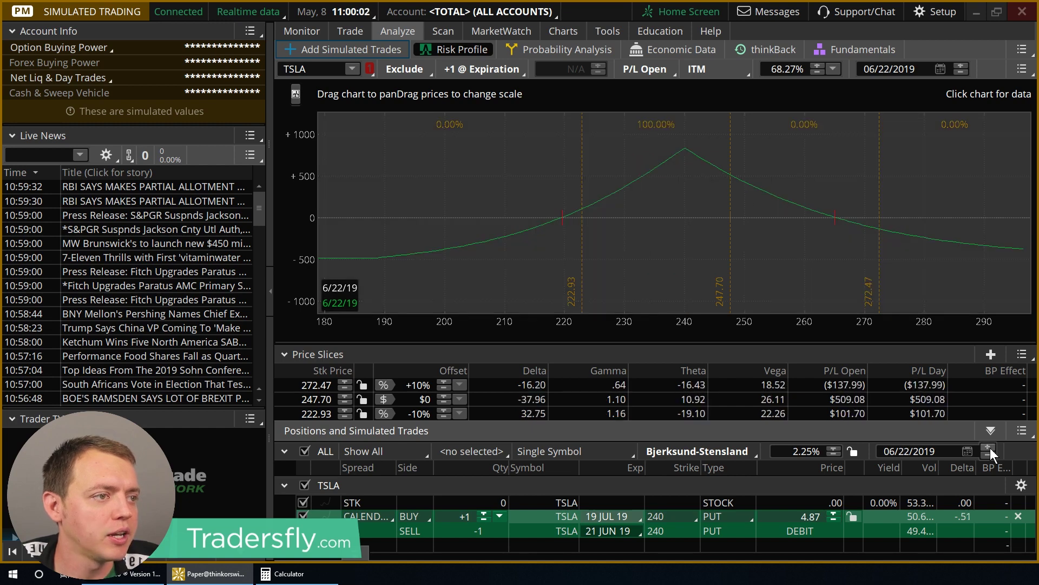
left_click(990, 447)
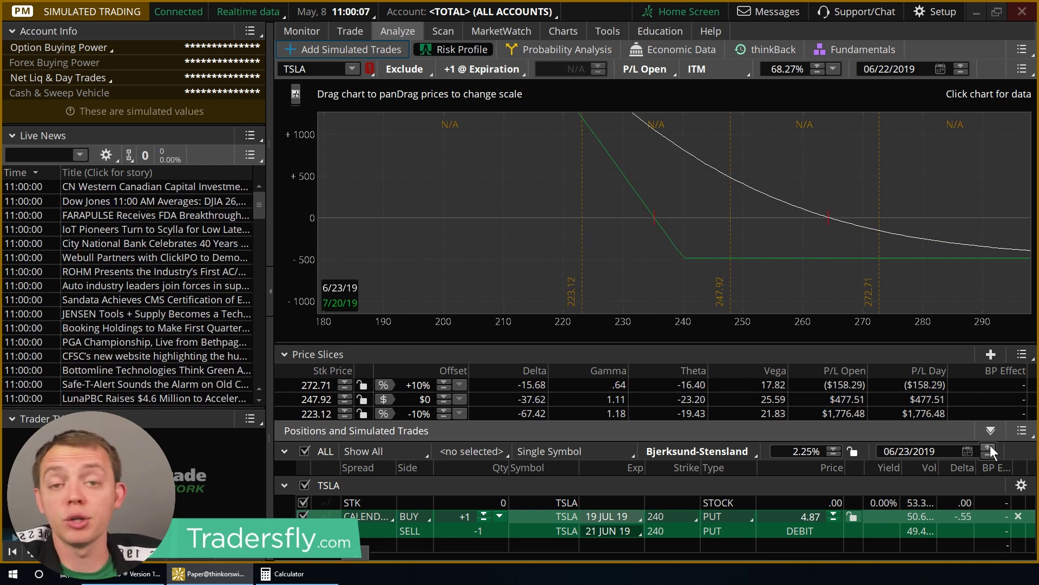
Advance the analysis date to 07/05/2019, then reset it to today, 05/08/2019.
left_click(990, 446)
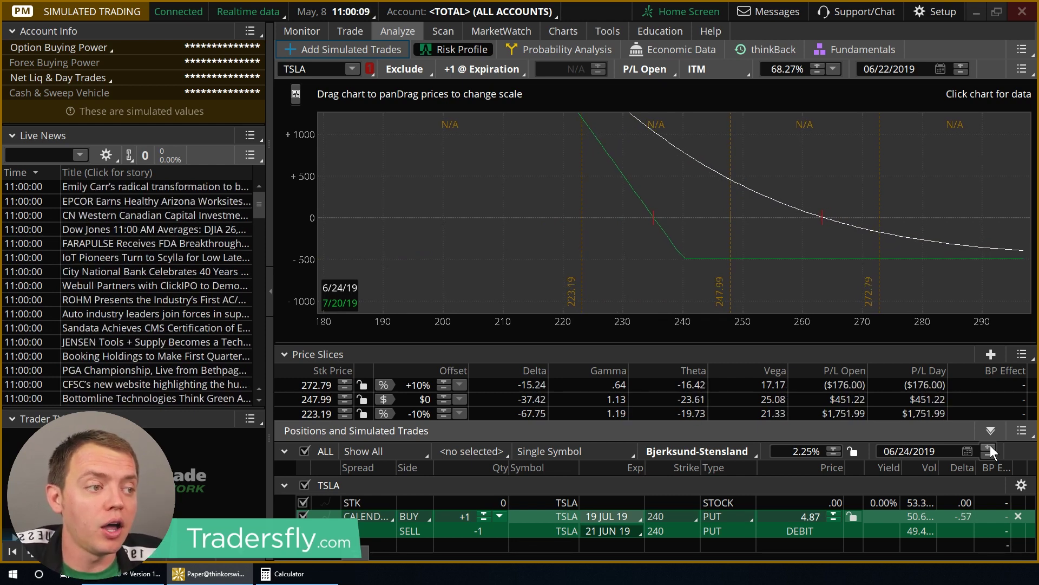
left_click(990, 446)
left_click(990, 446)
left_click(990, 446)
left_click(989, 447)
left_click(990, 446)
left_click(990, 446)
left_click(990, 447)
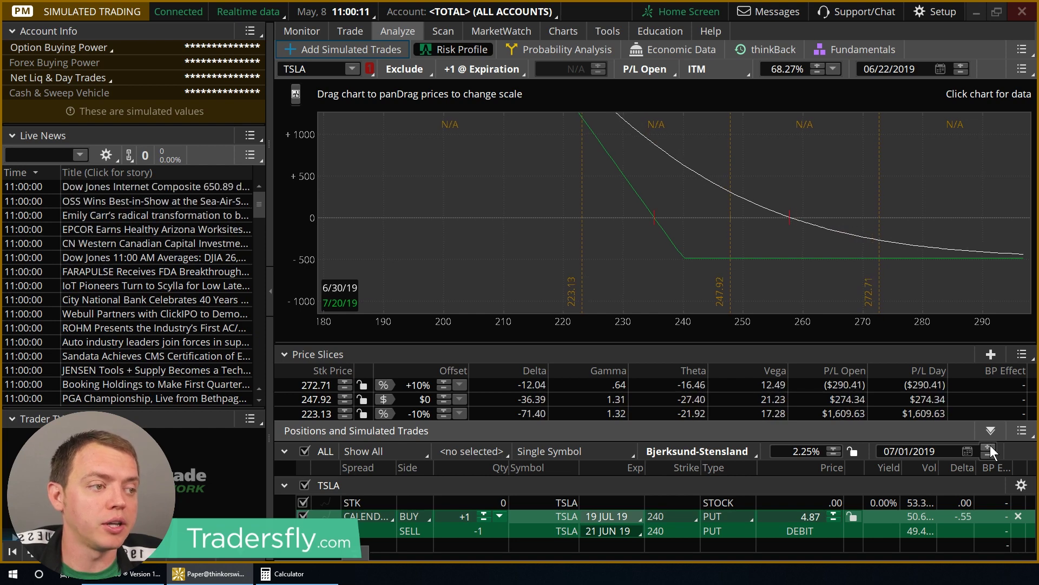
left_click(990, 446)
left_click(990, 446)
left_click(990, 446)
left_click(990, 446)
left_click(968, 453)
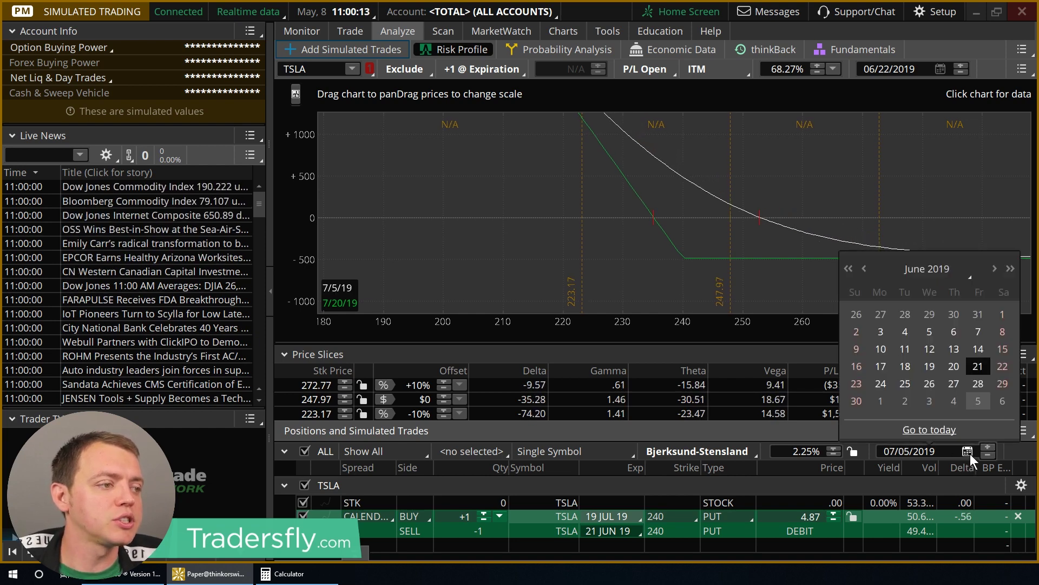
left_click(943, 431)
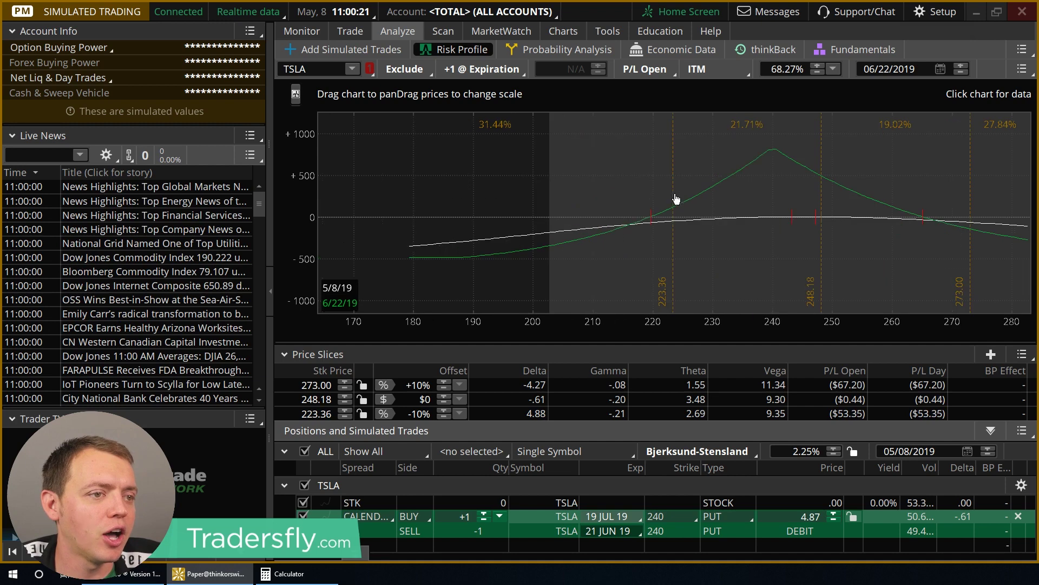
Shift the P/L chart lower and roll the analysis date forward to 06/02/2019.
left_click_drag(675, 200, 735, 195)
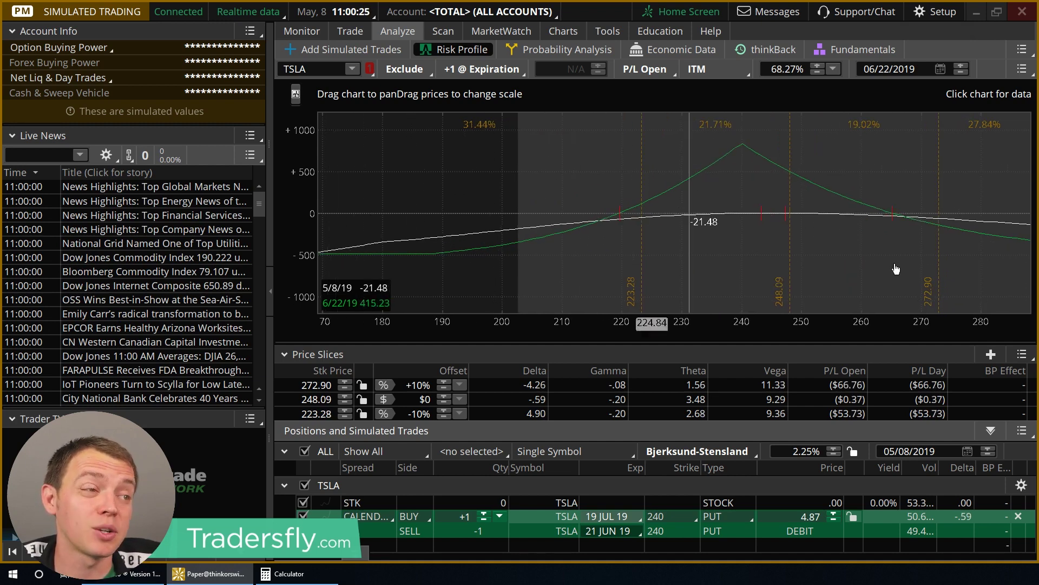
left_click(989, 448)
left_click_drag(990, 447, 990, 447)
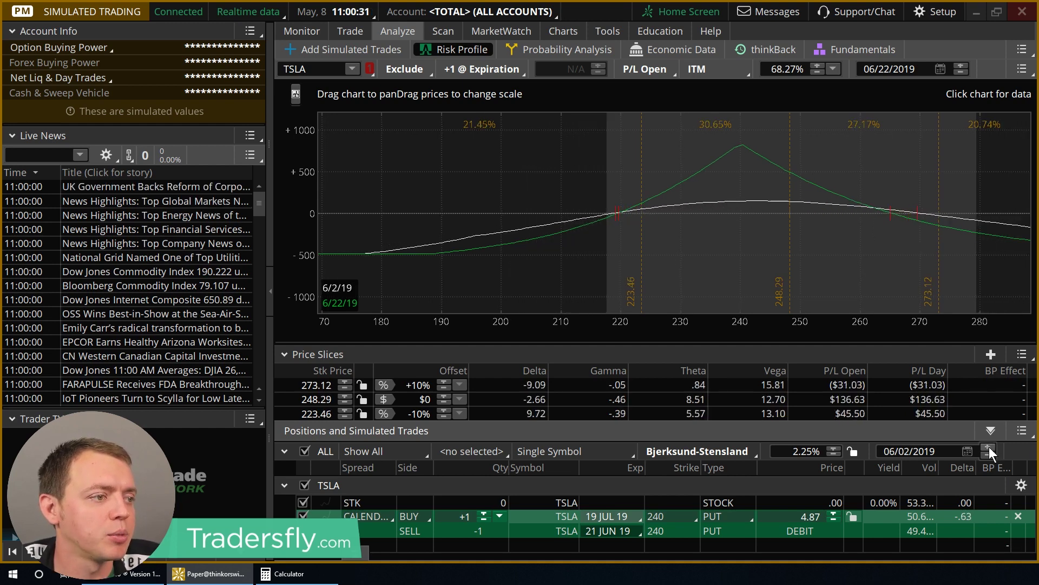
Check the TSLA option chain, revisit the risk profile's date picker, then return to the chain.
left_click(359, 29)
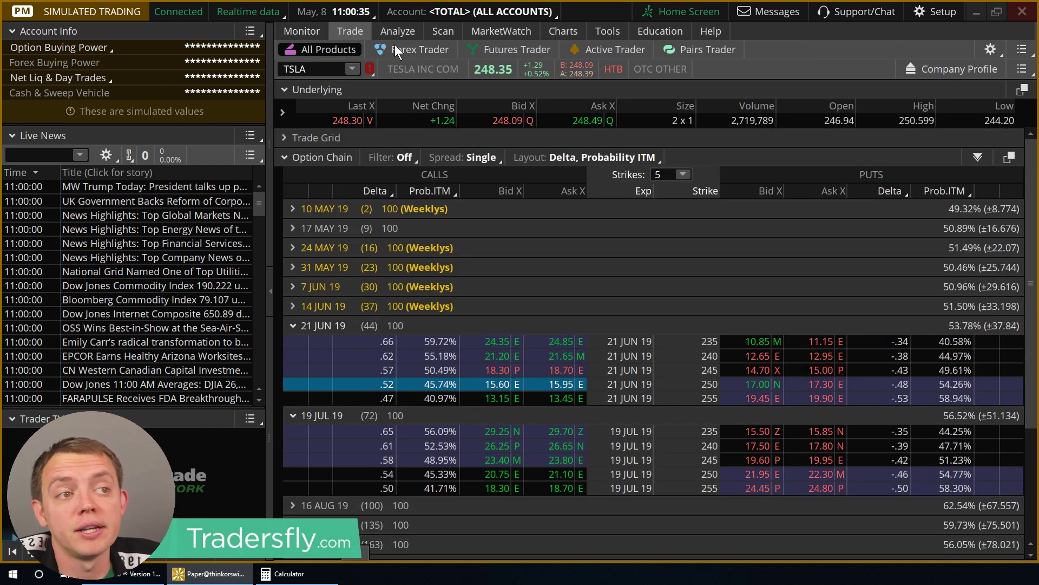
mouse_move(397, 32)
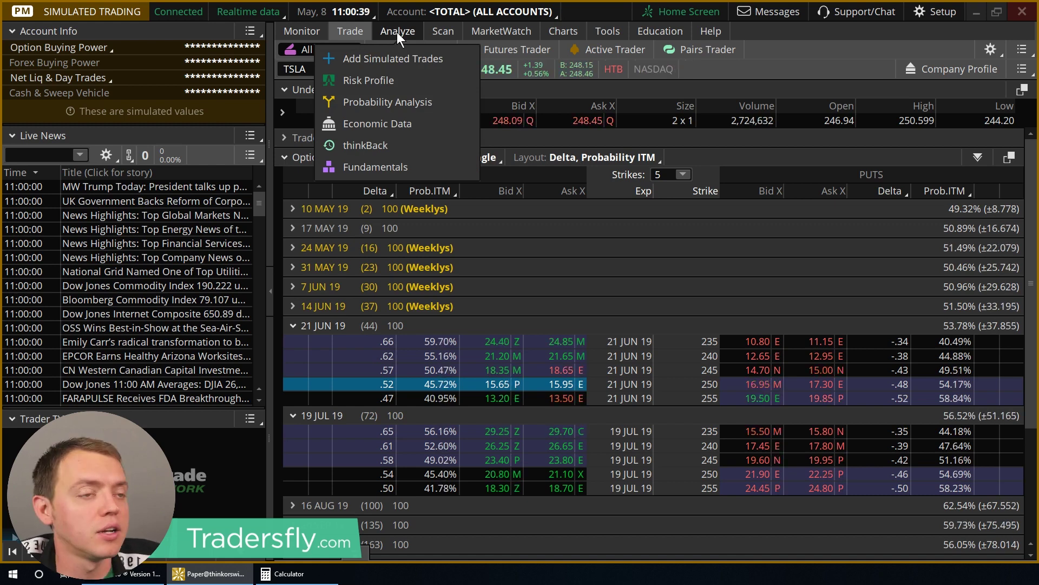
left_click(397, 32)
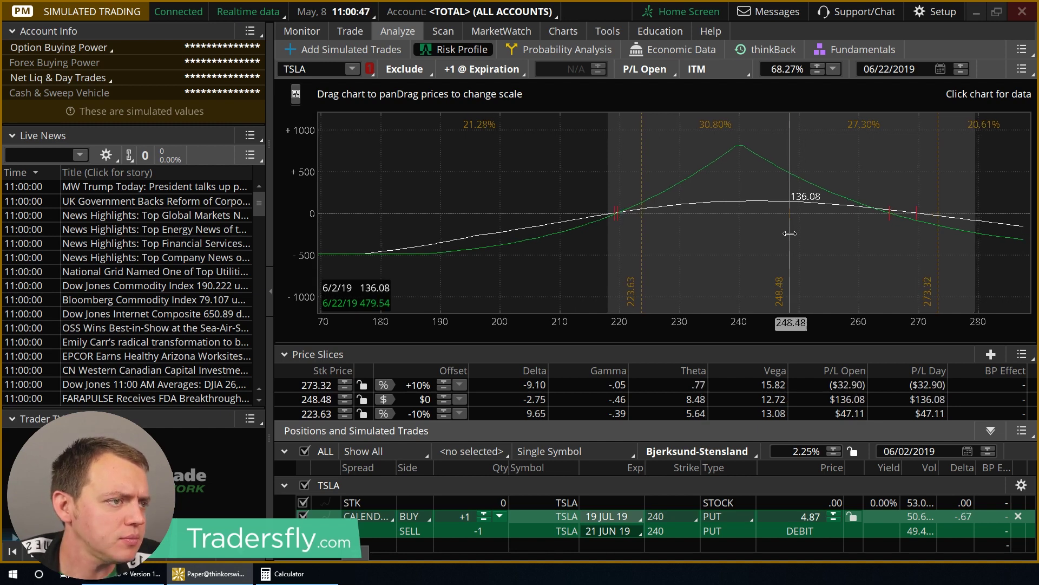
left_click(969, 451)
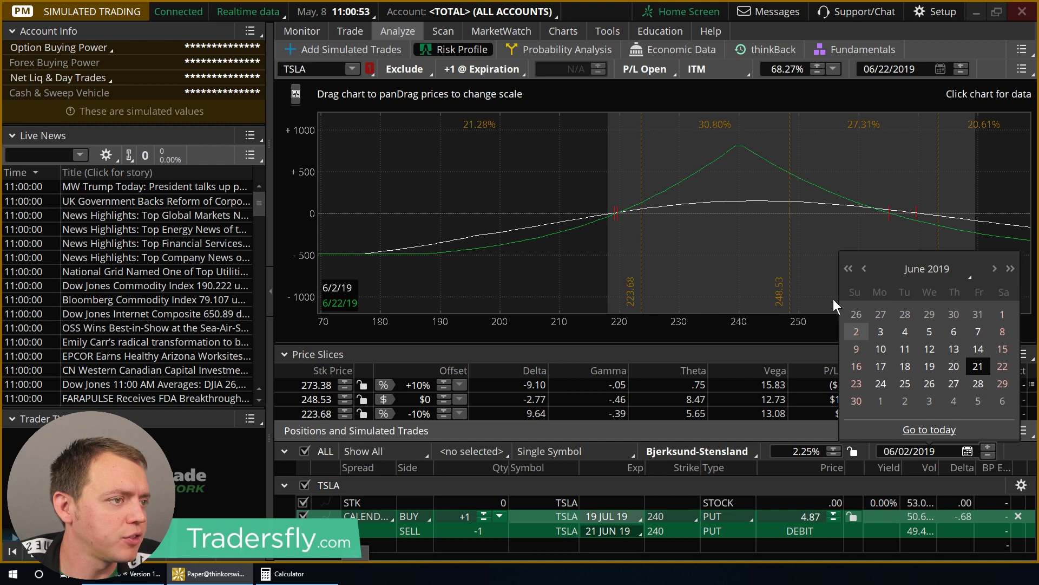
left_click(791, 233)
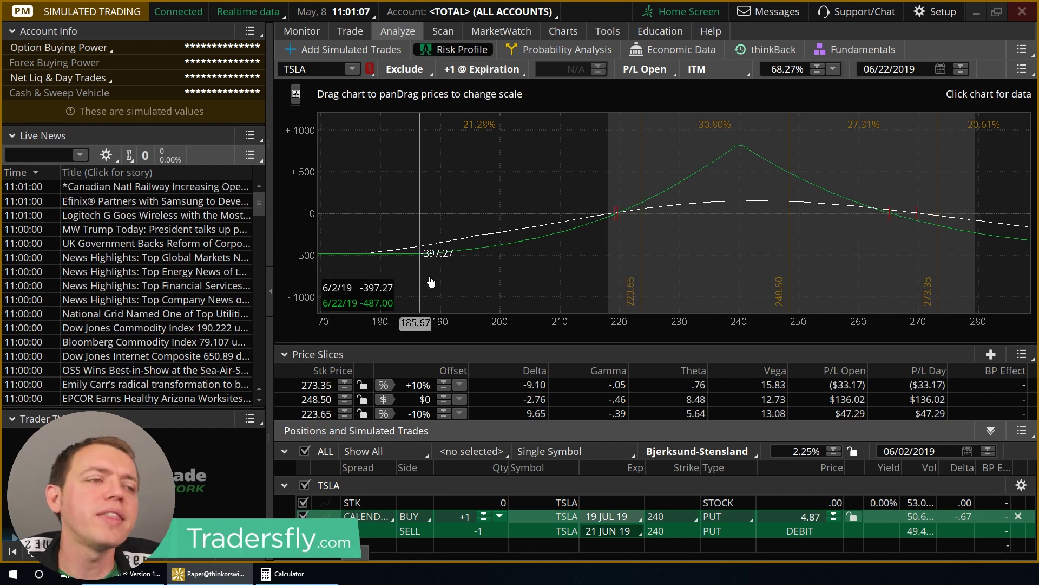
left_click(351, 31)
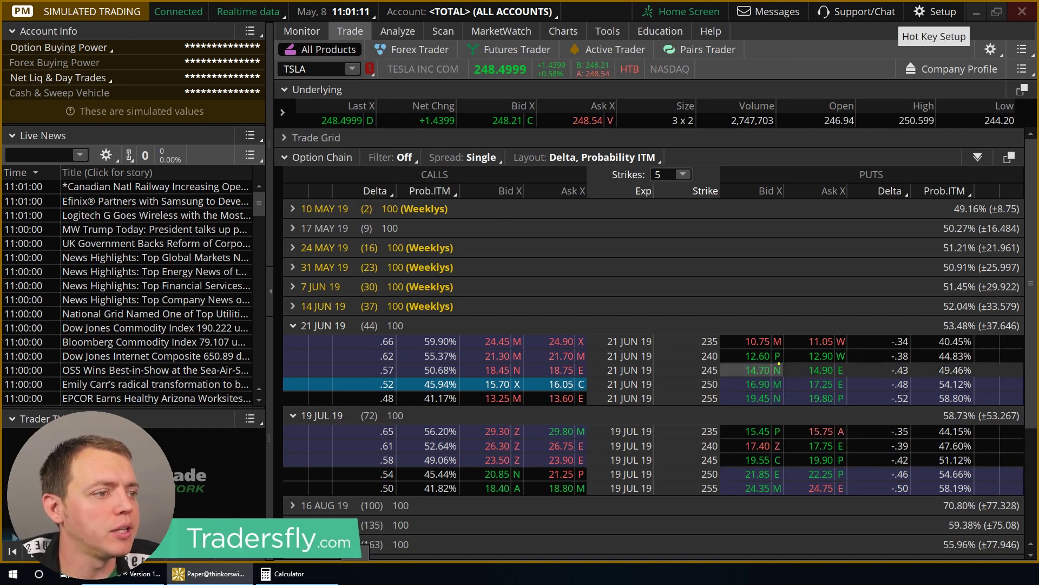
Circle the 21 JUN 240 put bid, then load the AMZN and AAPL option chains.
left_click_drag(726, 361, 785, 358)
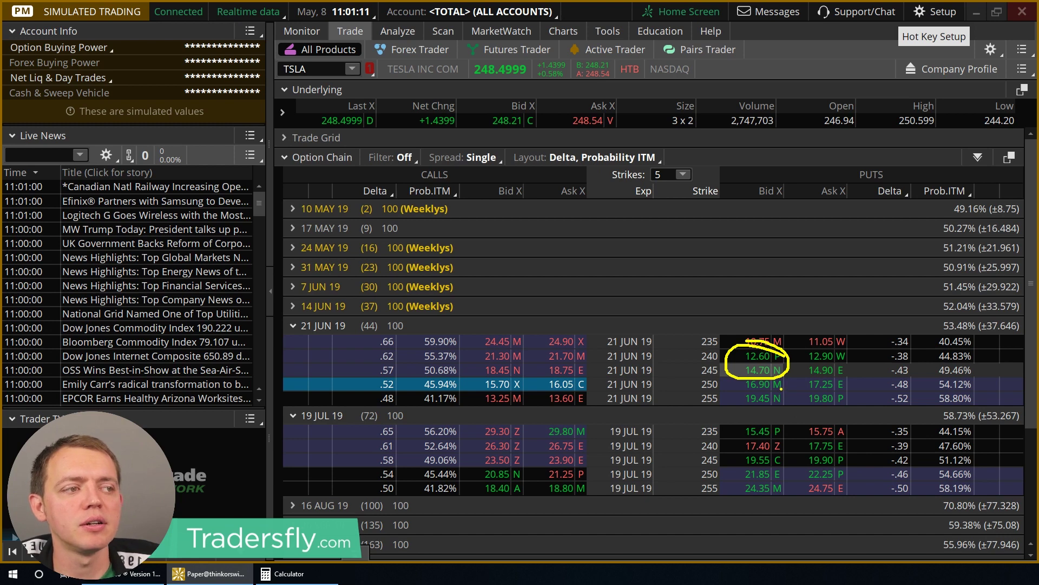
left_click(316, 68)
type("AMZ")
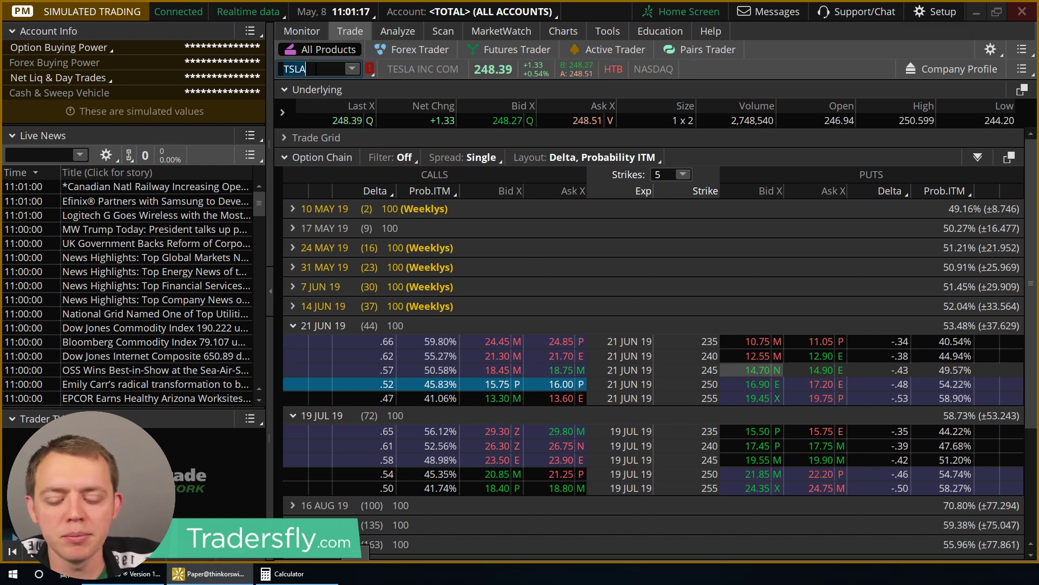
type("N")
key("Return")
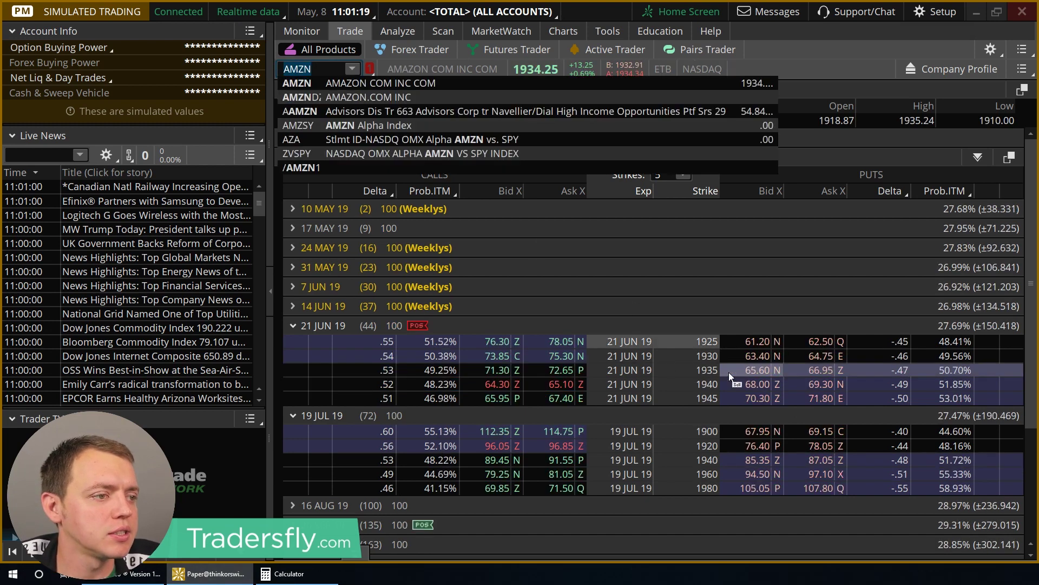
left_click(320, 69)
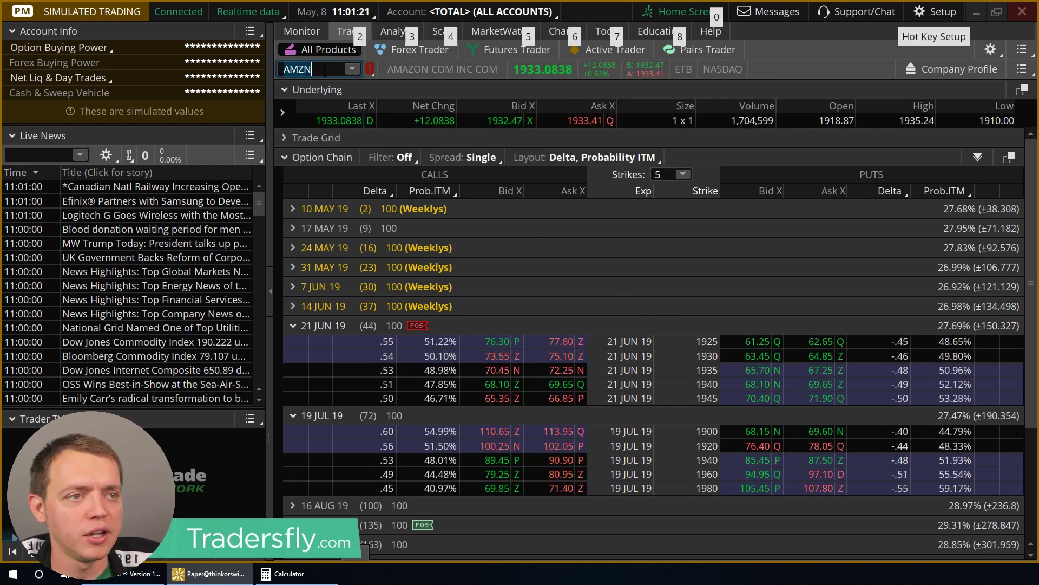
type("AAPL")
key("Return")
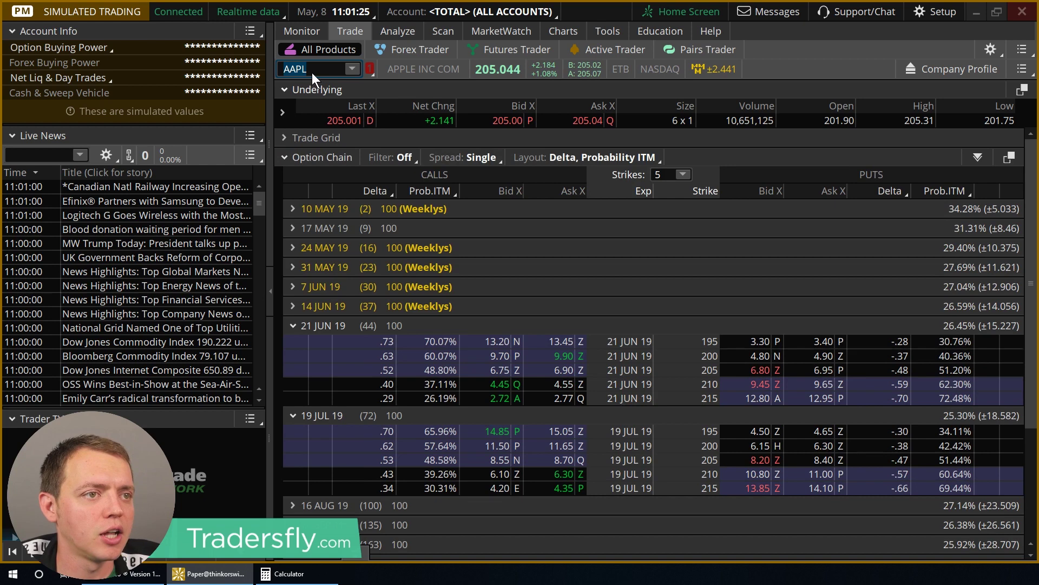
Load the FB and GE option chains, then go back to the risk profile analysis.
key("ctrl")
type("FB")
key("Return")
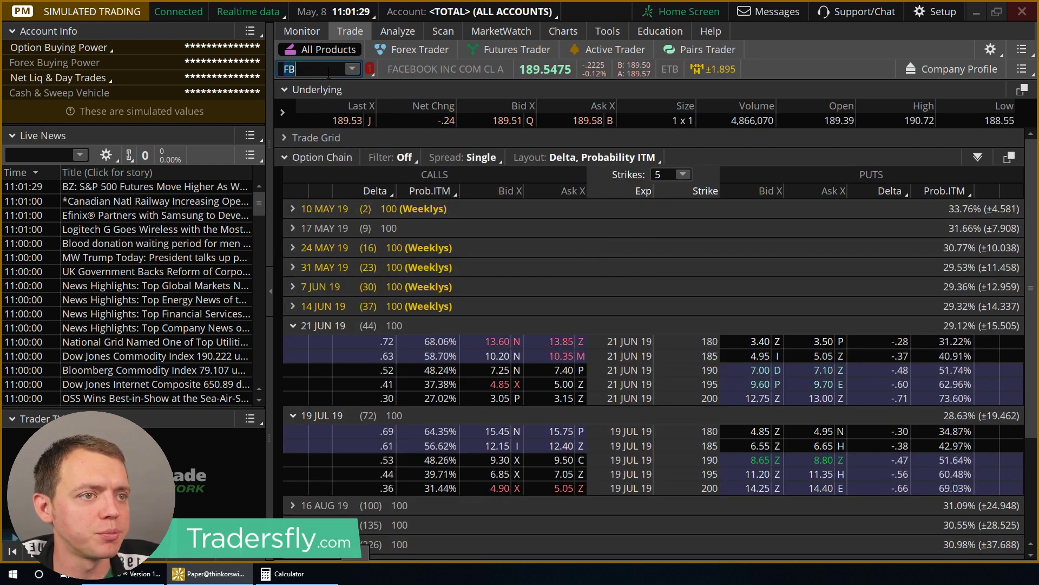
key("ctrl")
type("GE")
key("Return")
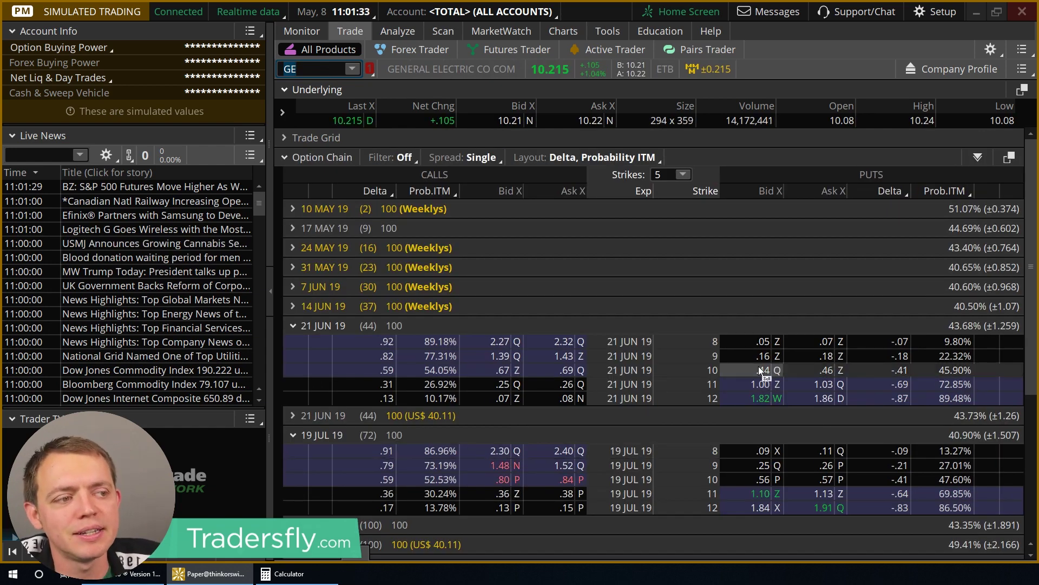
key("ctrl")
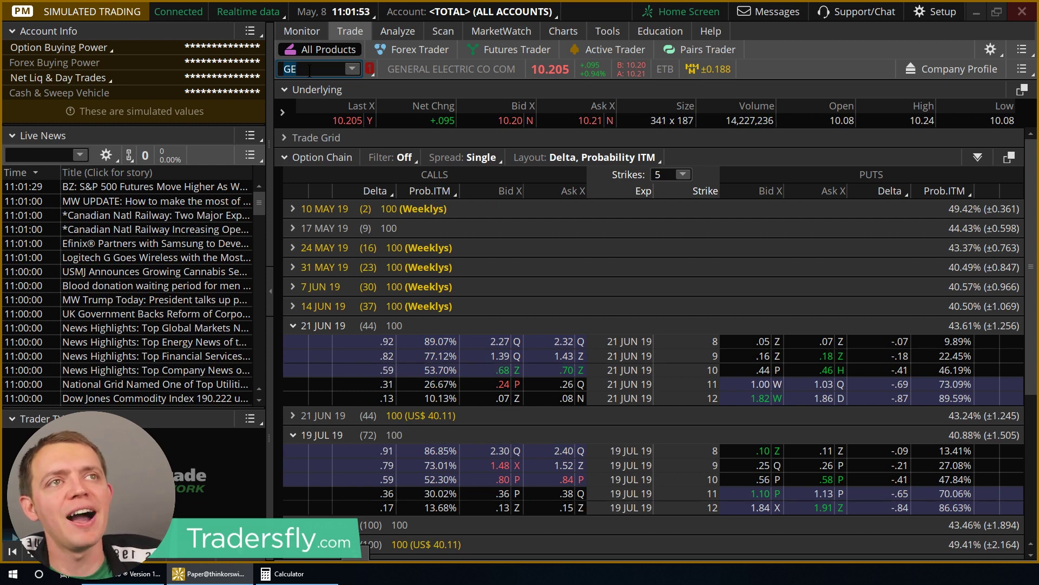
left_click(398, 31)
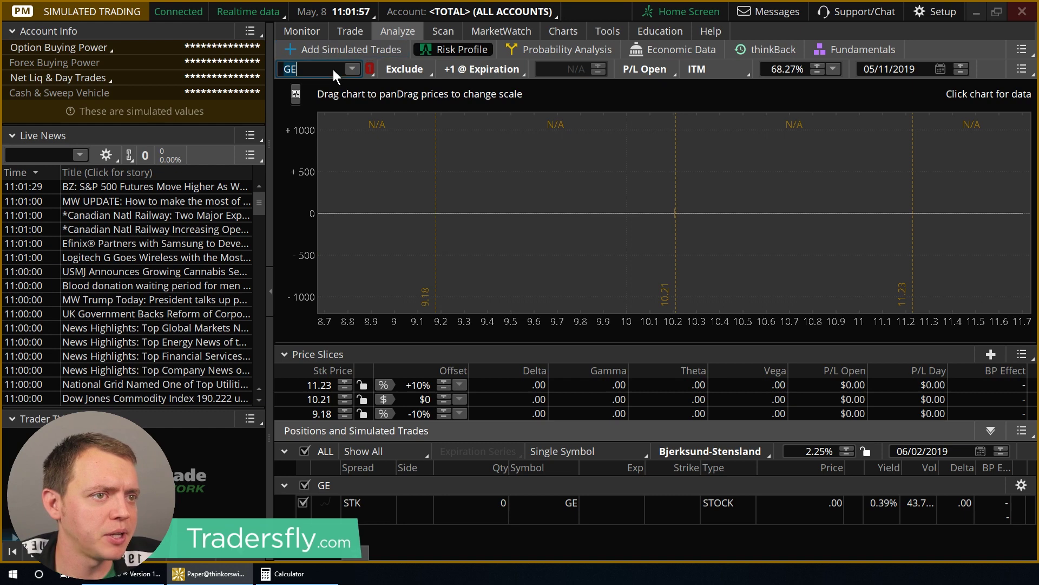
Load the AMZN put calendar, reset the analysis date to today (05/08/2019), and bring up Calculator.
type("AMZN")
key("Return")
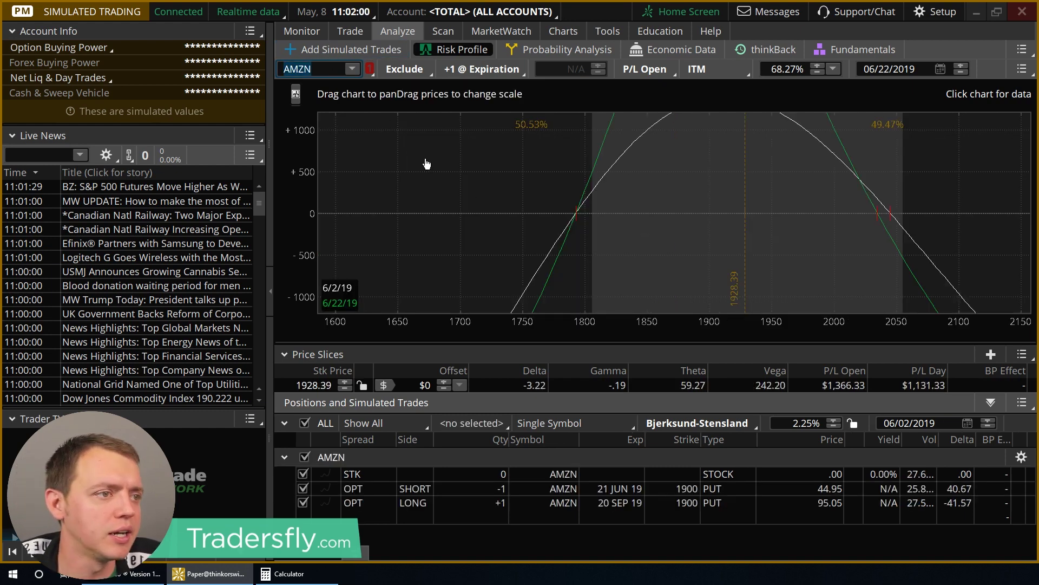
left_click(968, 423)
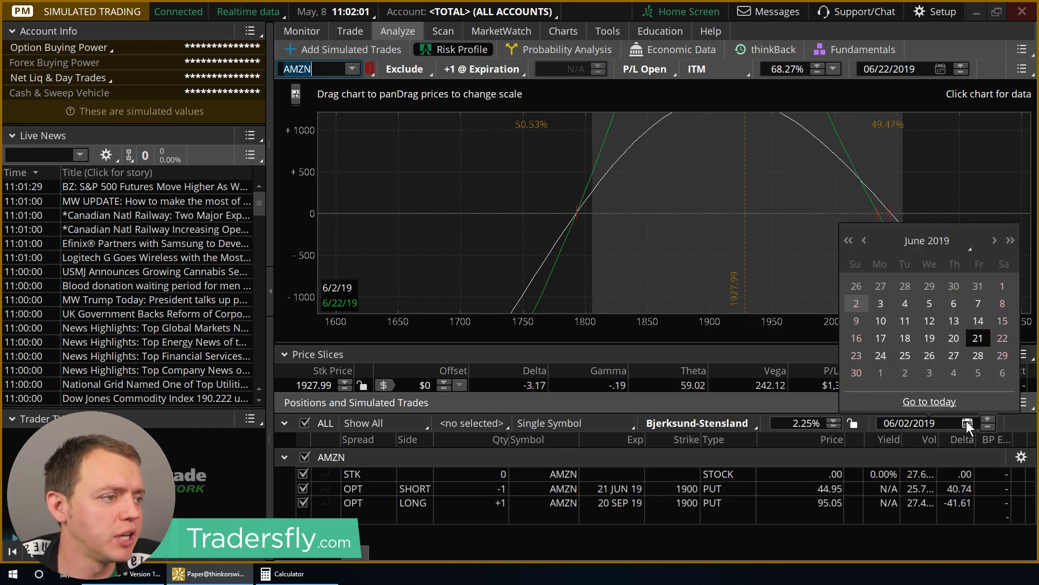
left_click(943, 406)
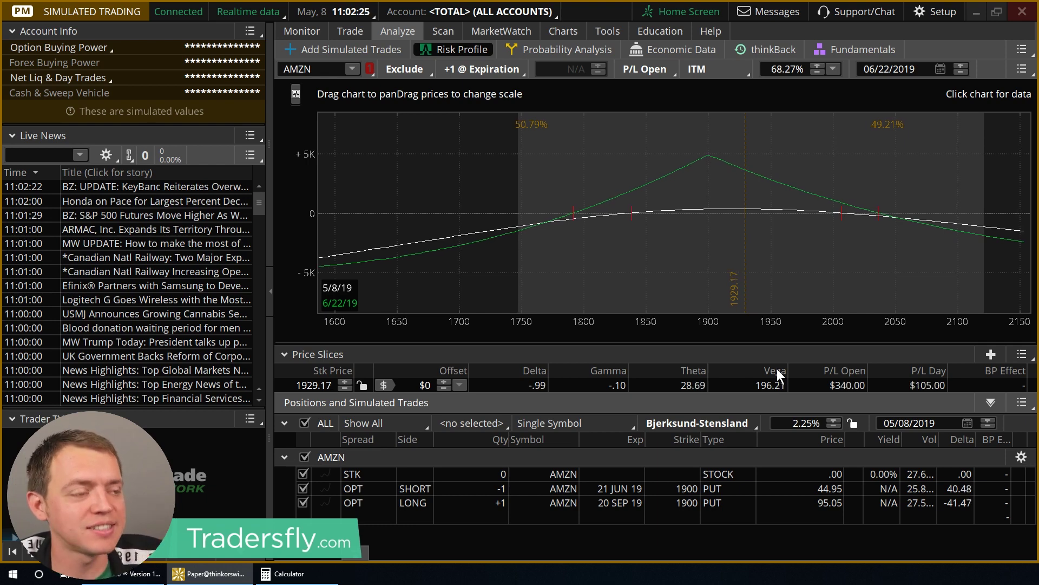
mouse_move(305, 576)
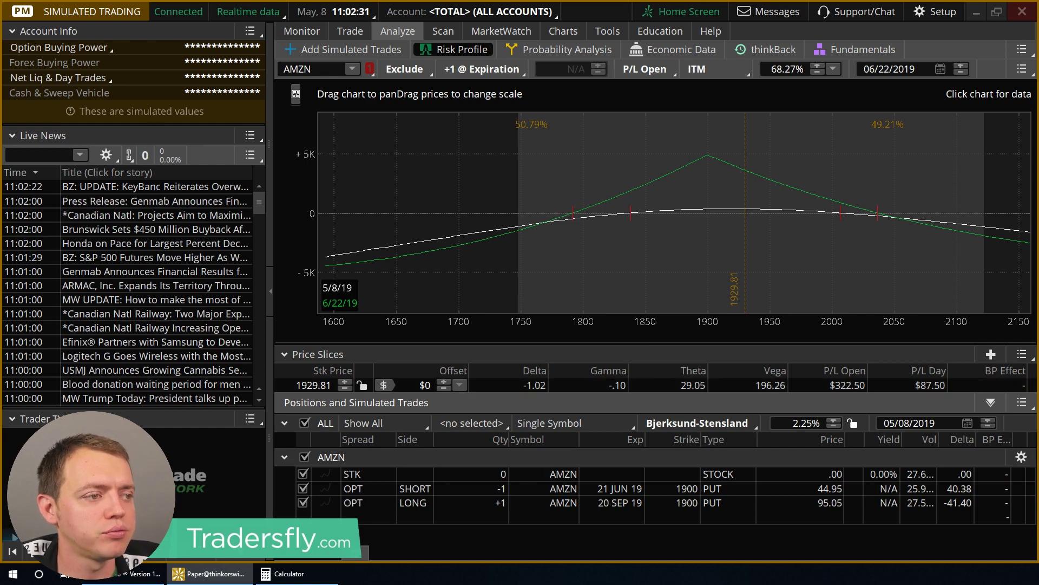
left_click(327, 578)
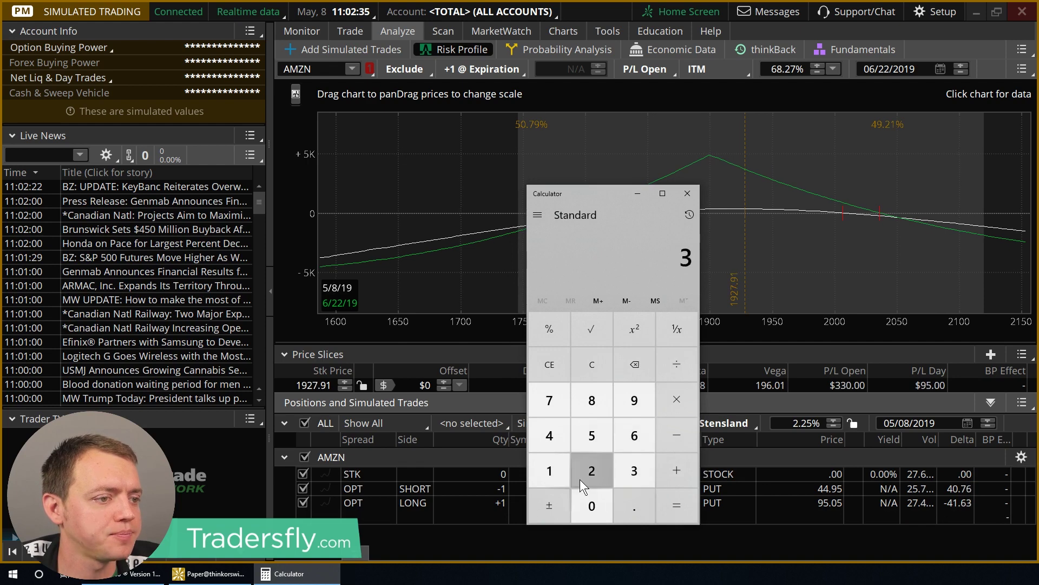
Compute 320 ÷ 5010 in Calculator (about 0.0639), then put it away to show the risk chart.
left_click(680, 361)
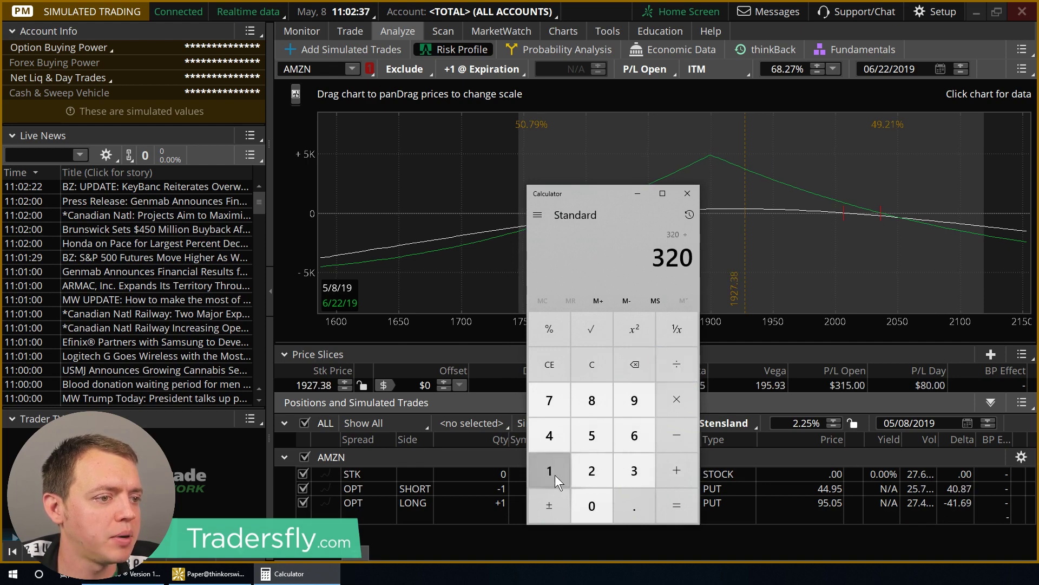
left_click(586, 438)
left_click(594, 492)
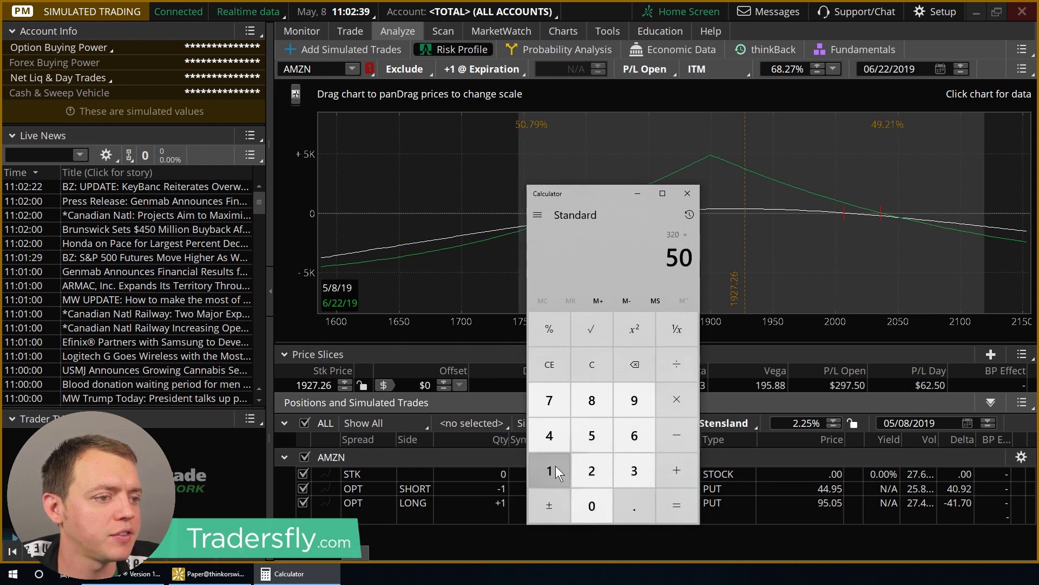
left_click(590, 504)
left_click(681, 499)
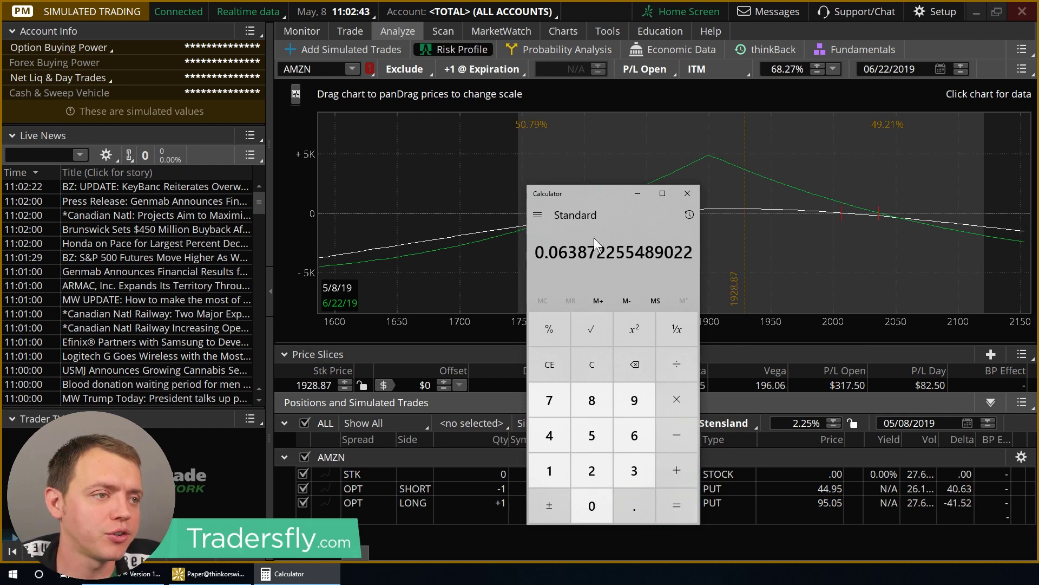
left_click(637, 194)
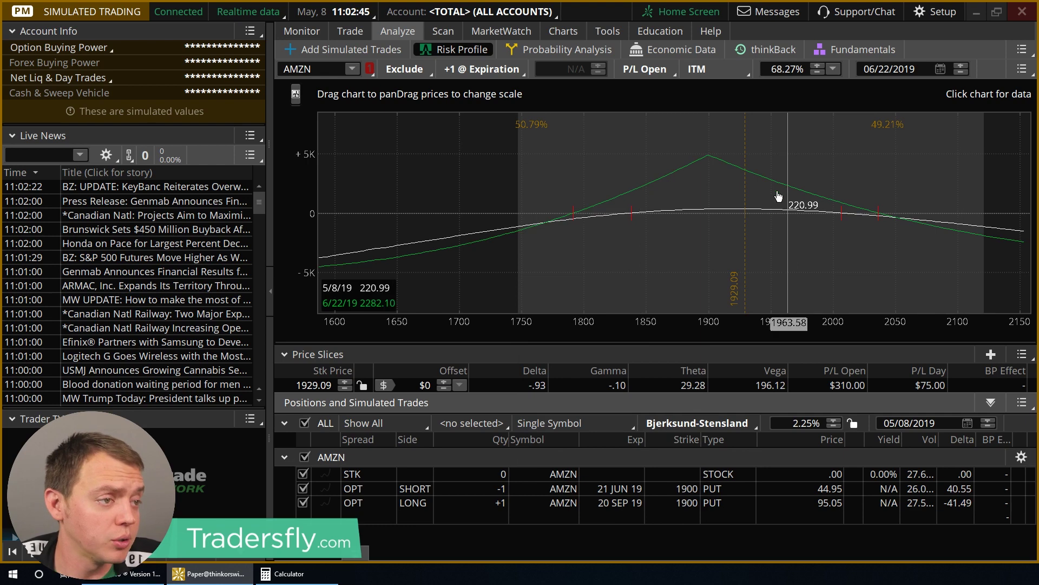
Stretch the P/L axis and advance the analysis date toward 05/15/2019.
left_click_drag(302, 163, 302, 150)
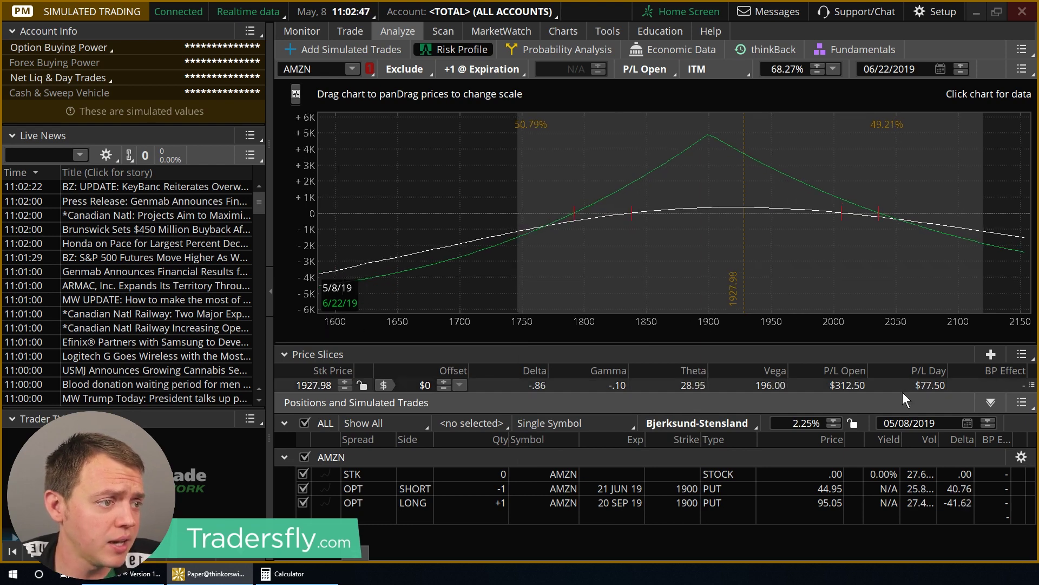
left_click(987, 420)
left_click(987, 420)
left_click(987, 420)
left_click(988, 420)
left_click(988, 420)
left_click(987, 421)
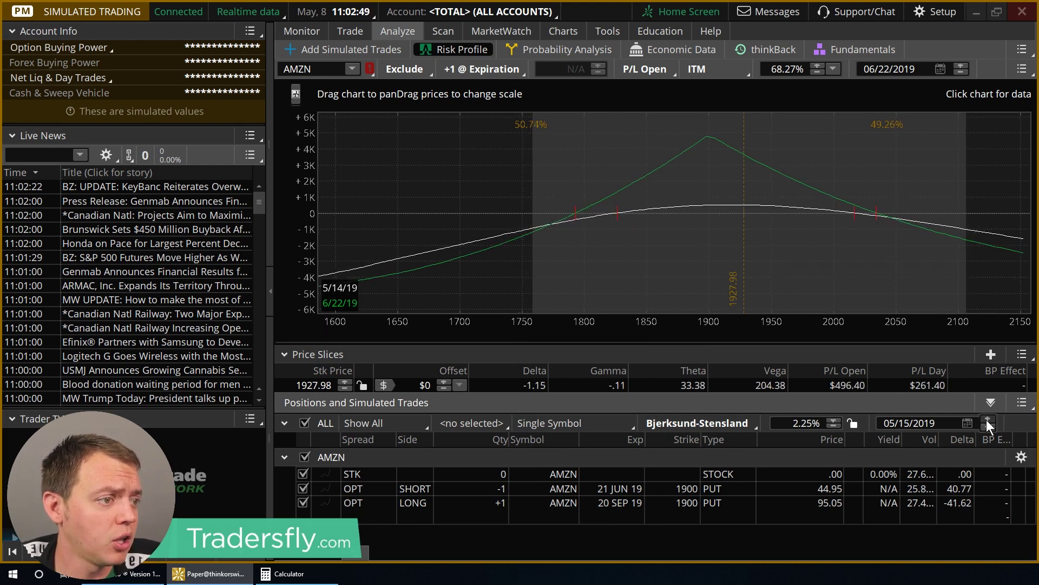
left_click(988, 420)
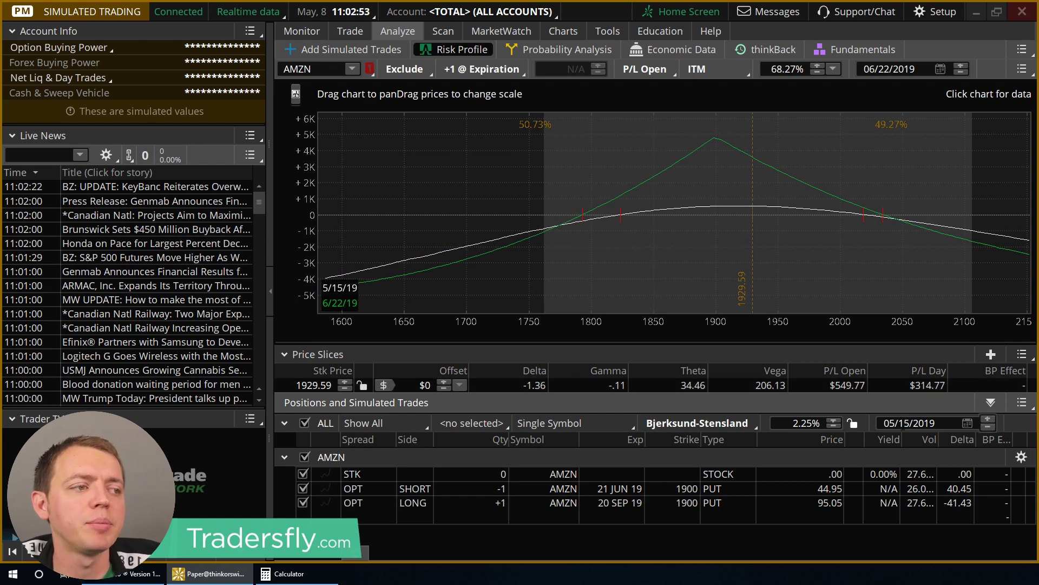
Pan the risk chart to see the maximum loss and profit peak, reset the date to today, and open the AMZN chart.
left_click_drag(796, 296, 906, 295)
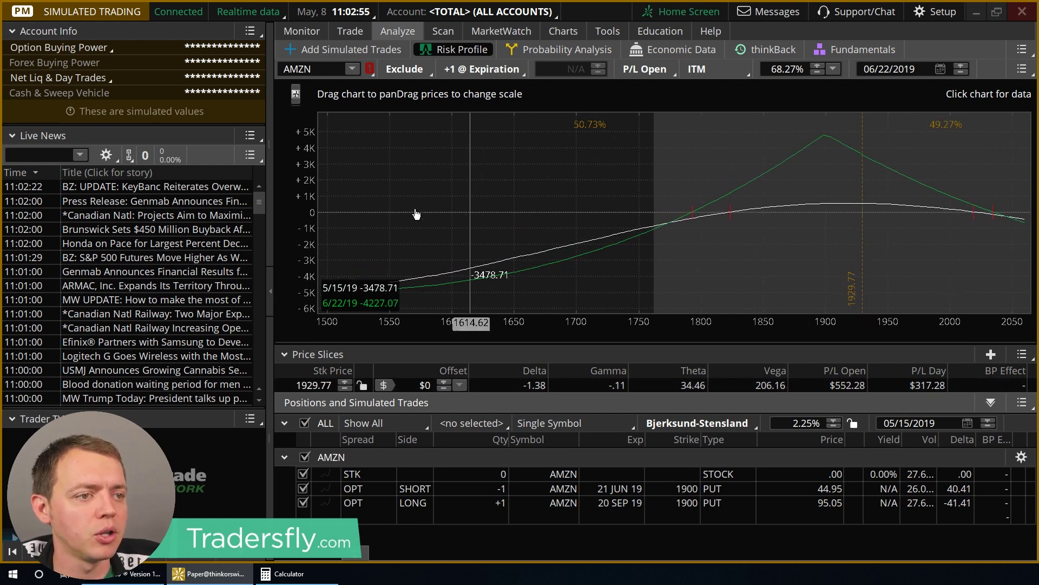
left_click_drag(416, 214, 812, 215)
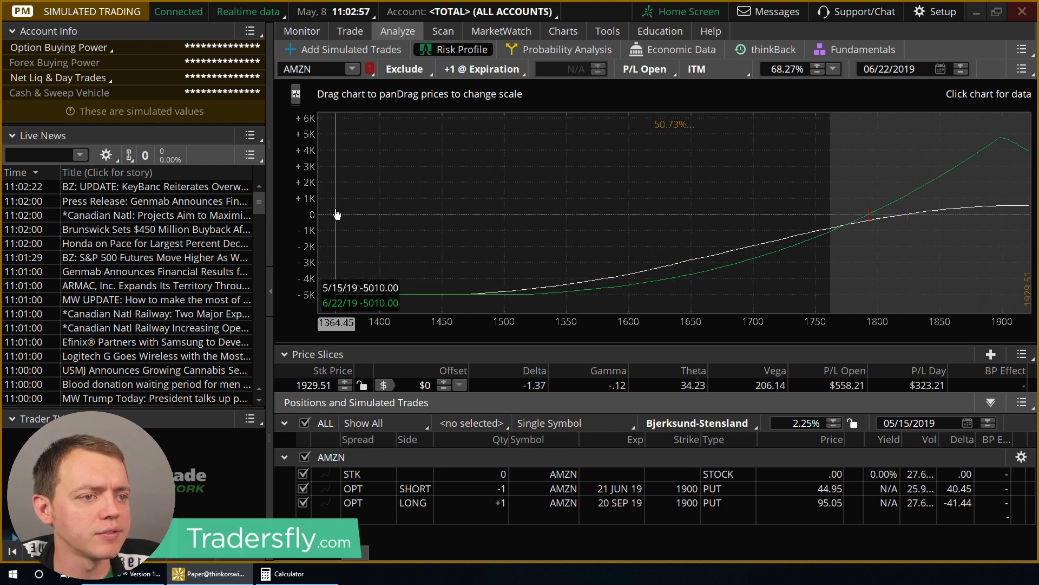
left_click_drag(742, 204, 431, 204)
left_click(967, 423)
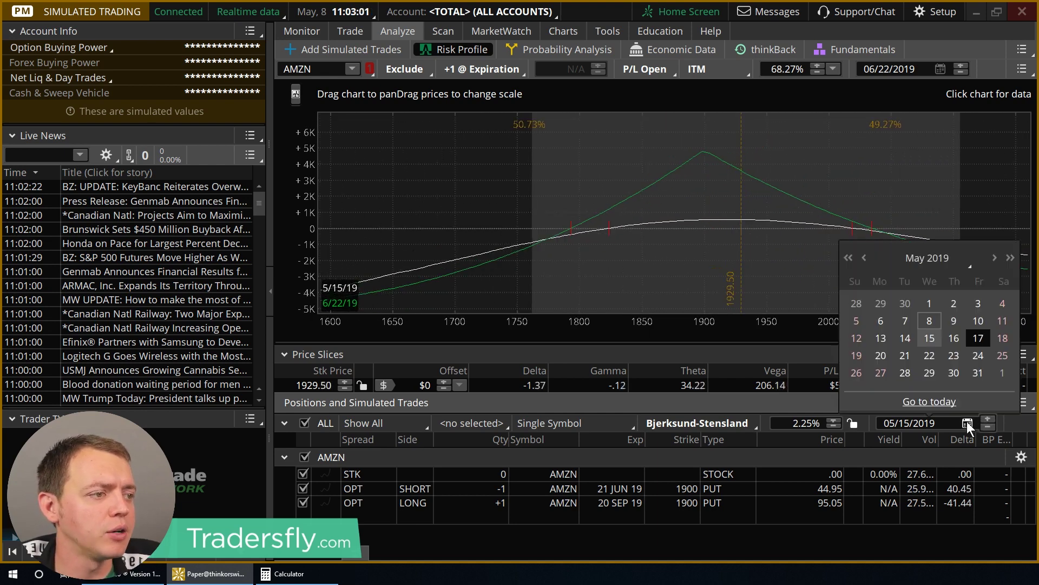
left_click(929, 402)
left_click(574, 27)
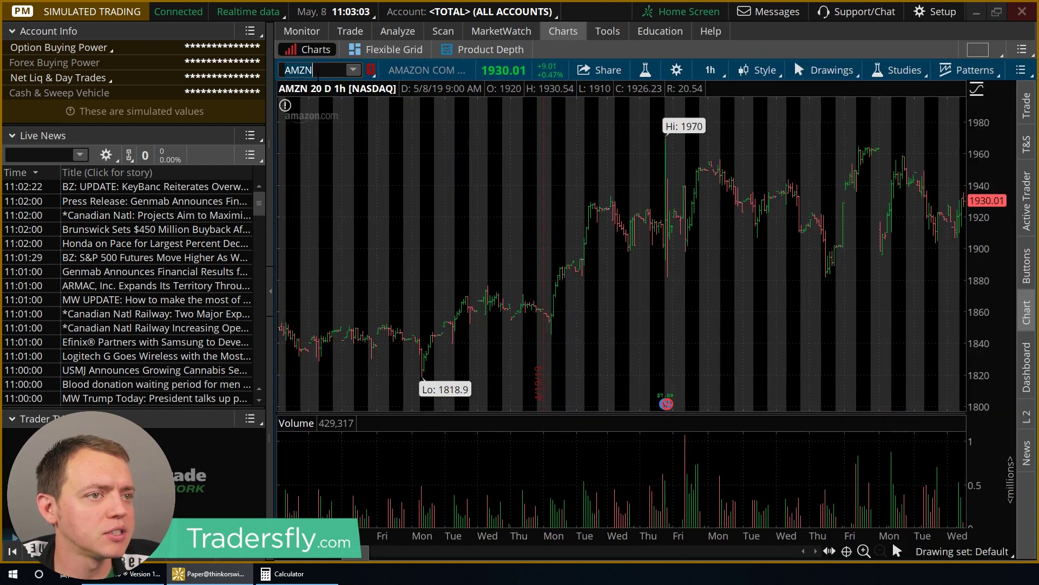
Load the SPX chart, then view TC2000's VIX chart and mark its spike.
left_click(318, 72)
type("SPX")
key("Return")
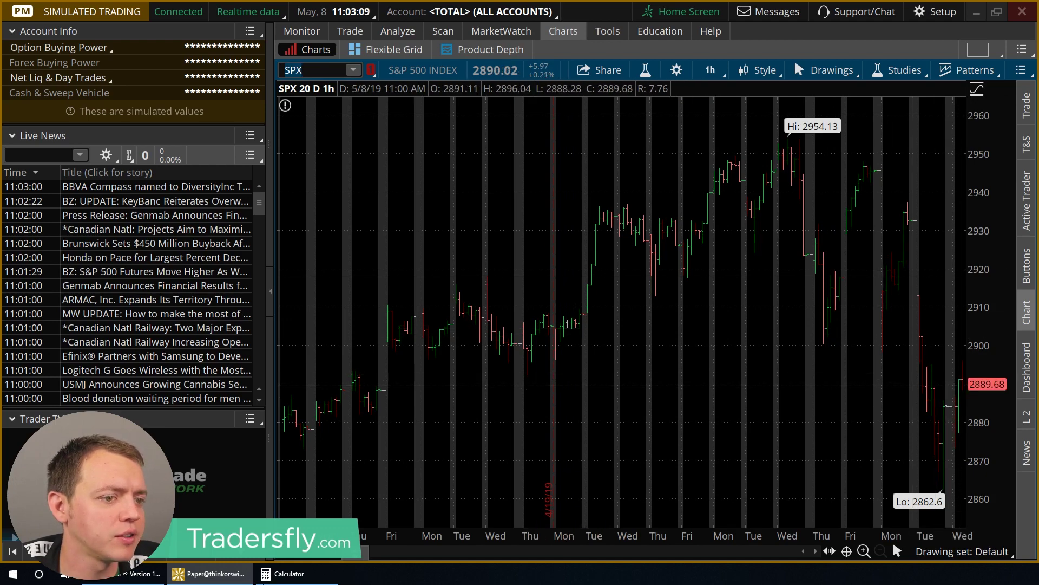
left_click(133, 576)
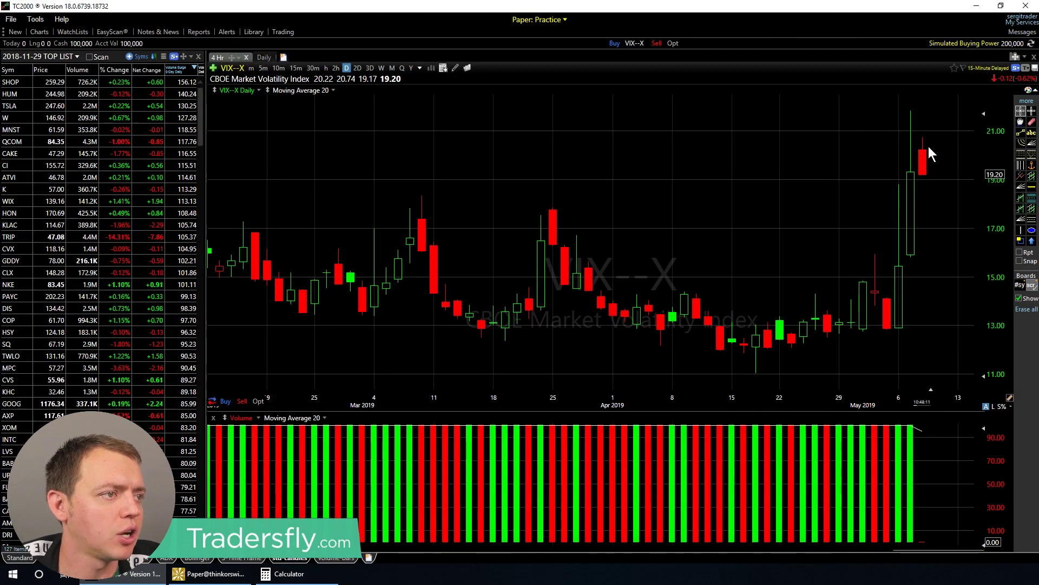
mouse_move(857, 287)
left_mouse_down()
mouse_move(902, 128)
mouse_move(978, 129)
mouse_move(944, 129)
left_mouse_up()
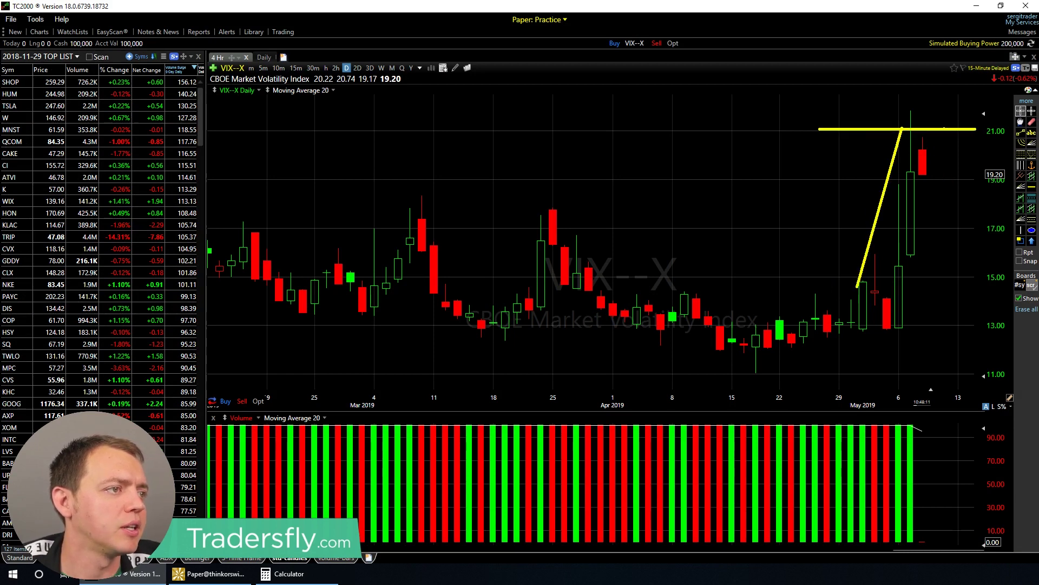
left_click(977, 7)
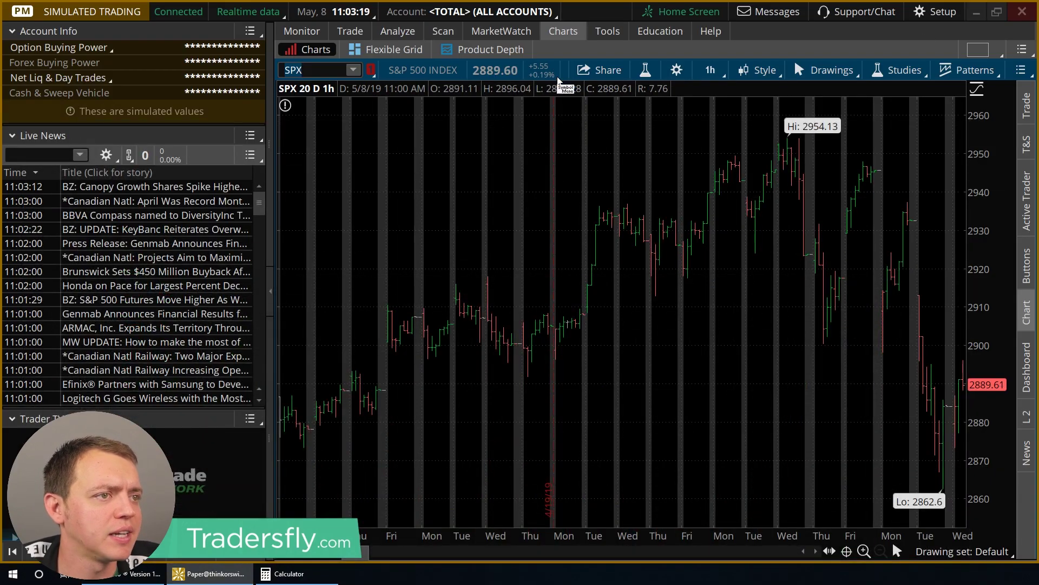
Circle the S&P 500 daily change, load SP-500 in TC2000, and sketch the expected further drop.
mouse_move(567, 65)
left_mouse_down()
mouse_move(519, 68)
mouse_move(563, 50)
left_mouse_up()
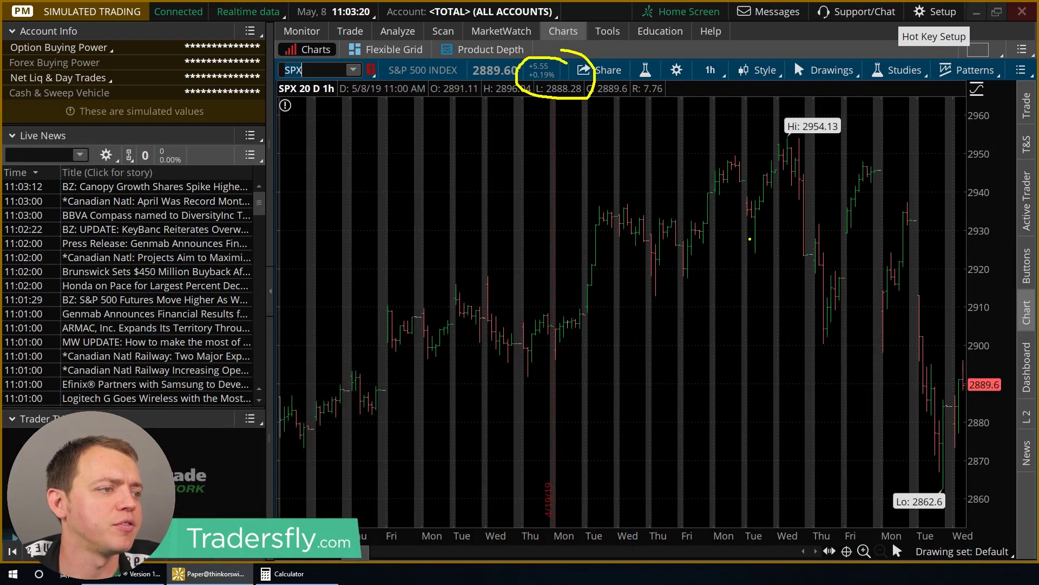
key("Escape")
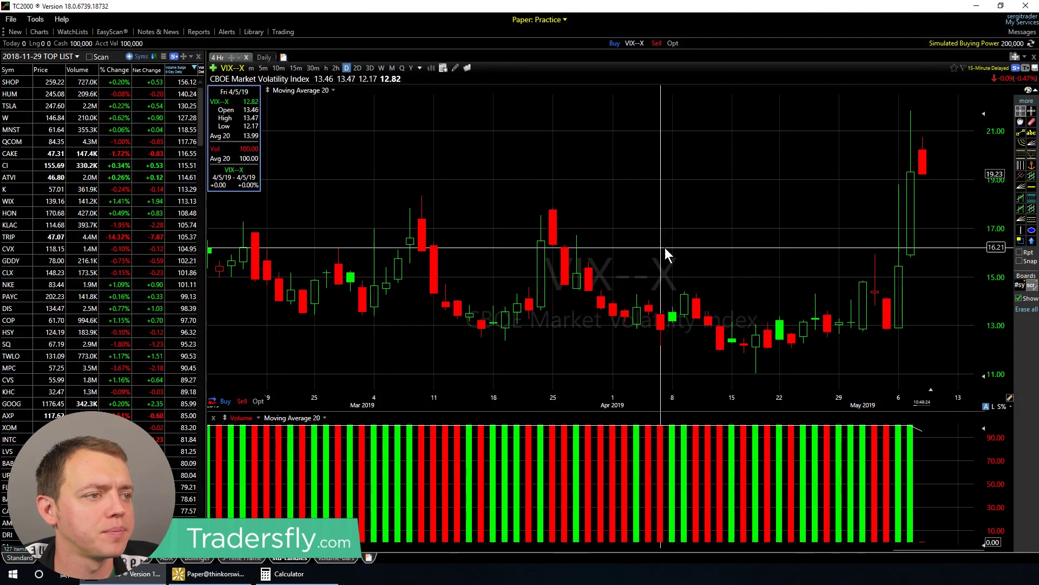
type("SP-500")
key("Return")
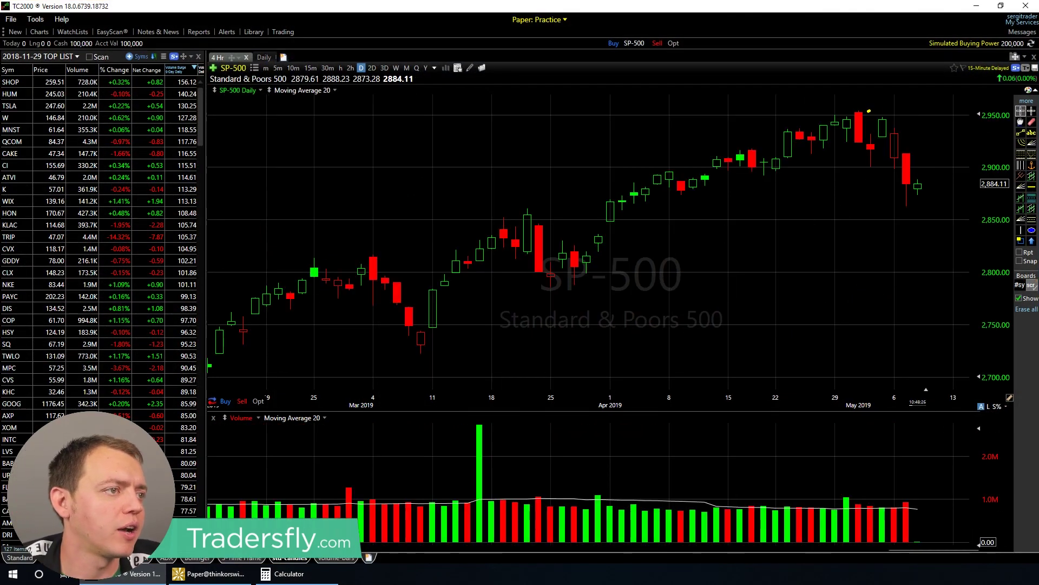
mouse_move(869, 111)
left_mouse_down()
mouse_move(935, 181)
mouse_move(910, 193)
mouse_move(977, 239)
left_mouse_up()
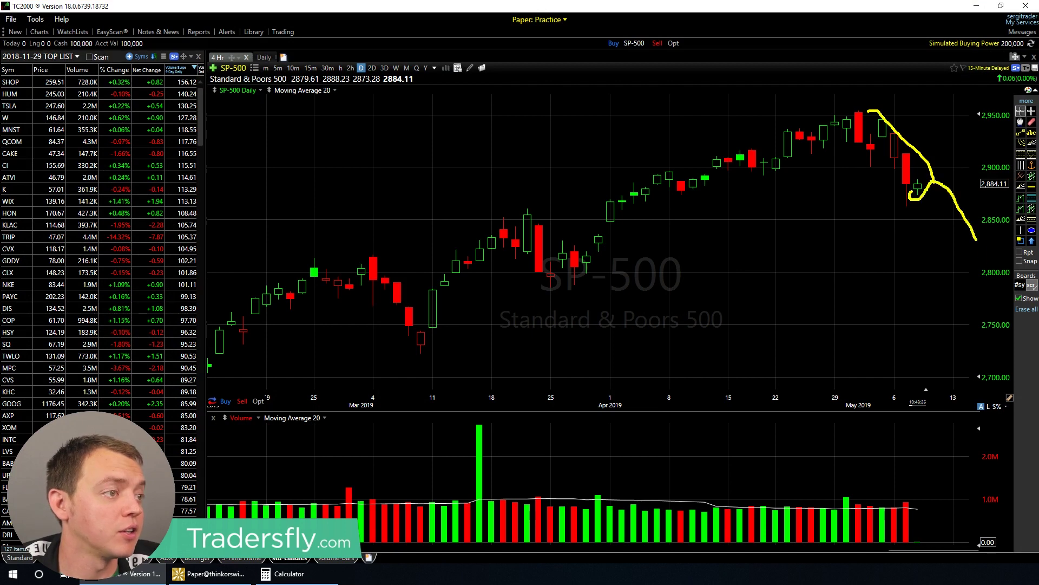
key("Escape")
key("alt+Tab")
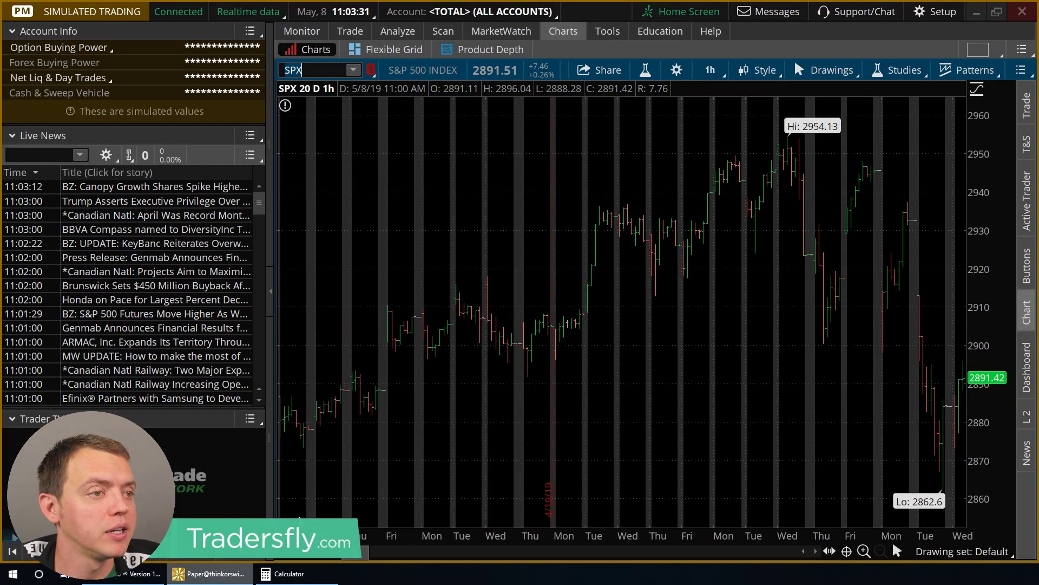
left_click(390, 32)
Load AMZN into the risk profile in place of SPX.
left_click(330, 69)
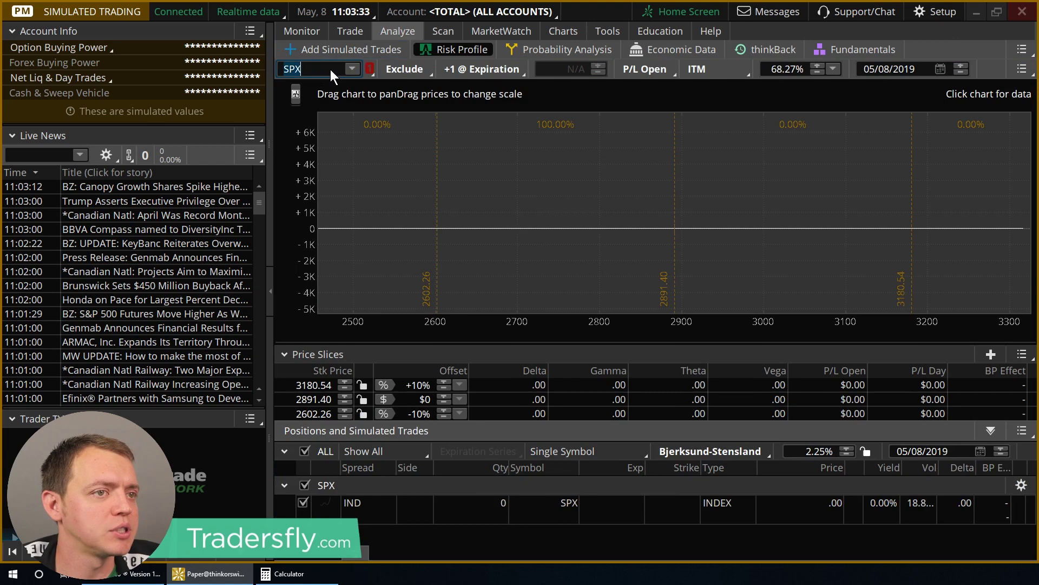
type("AMZN")
key("Return")
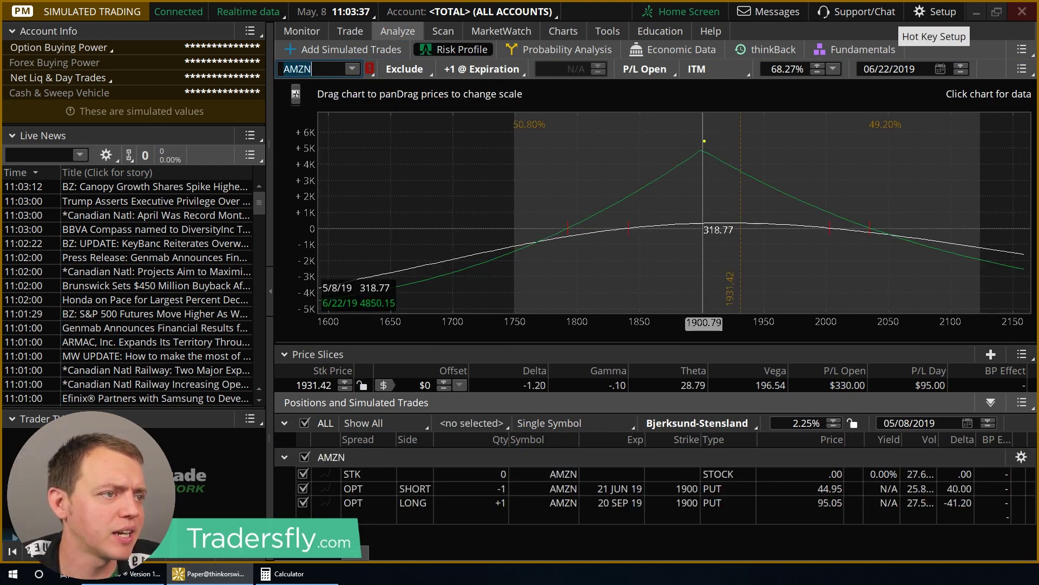
Mark the profit curve's 1900 peak and current P/L level, then bring up TC2000's S&P 500 chart.
left_click_drag(667, 155, 668, 362)
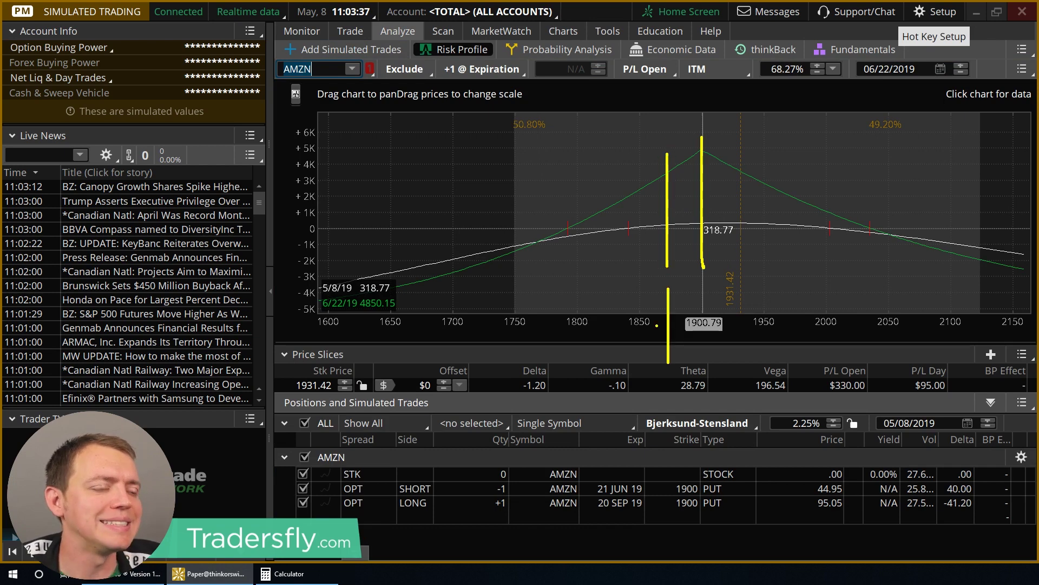
left_click_drag(666, 219, 739, 216)
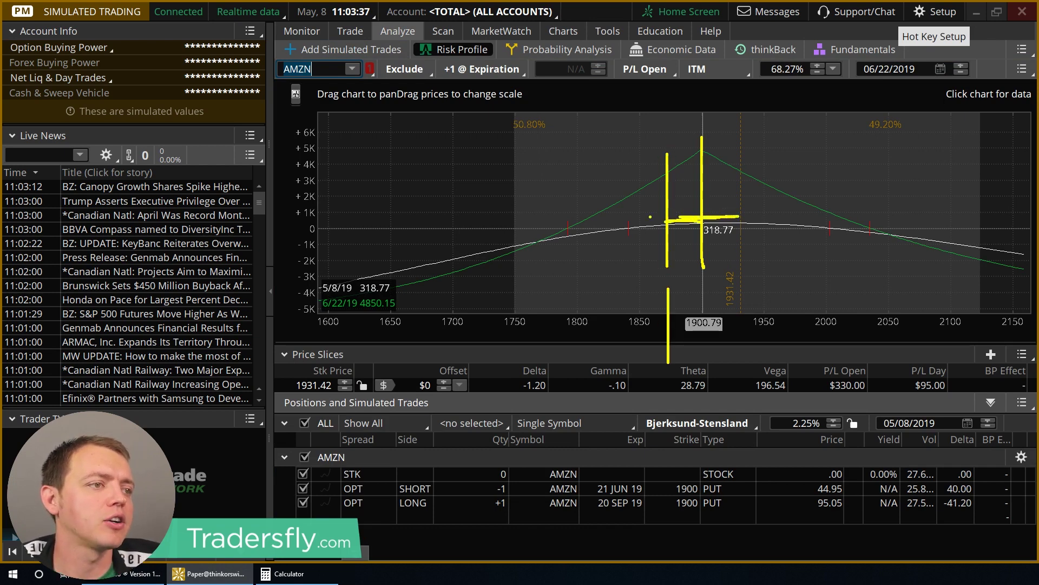
key("Escape")
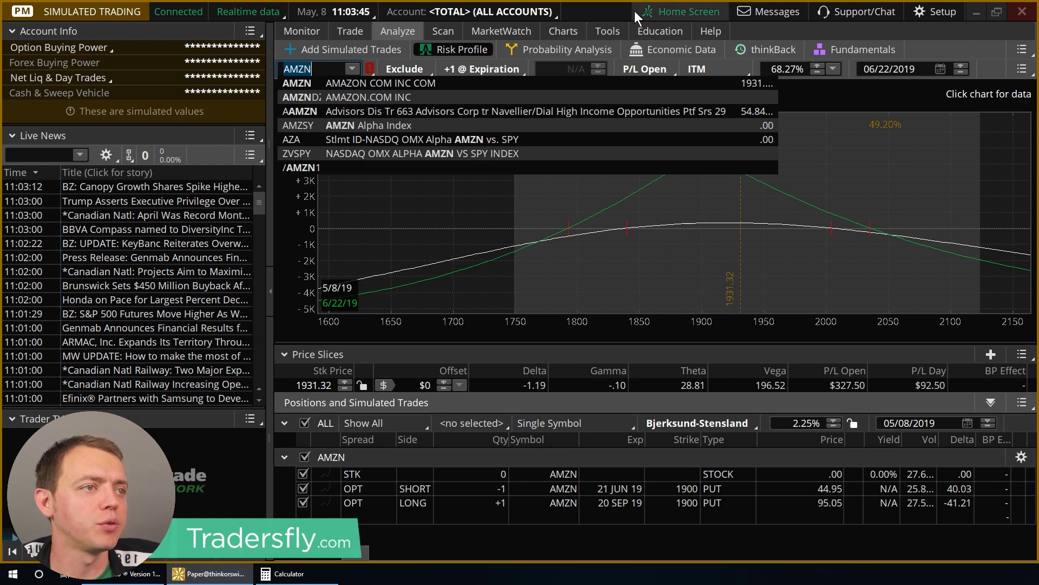
left_click(618, 16)
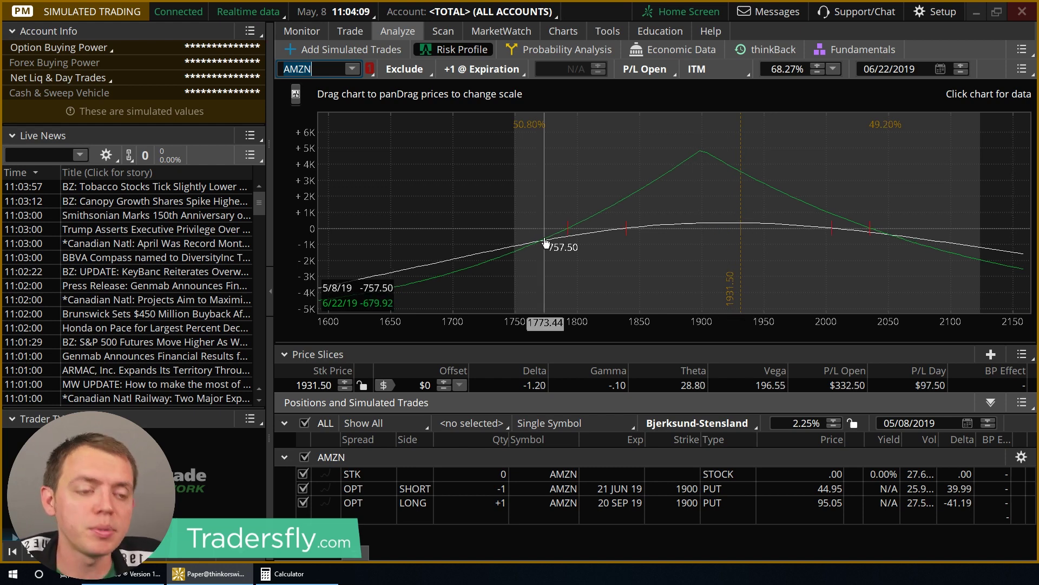
left_click(135, 573)
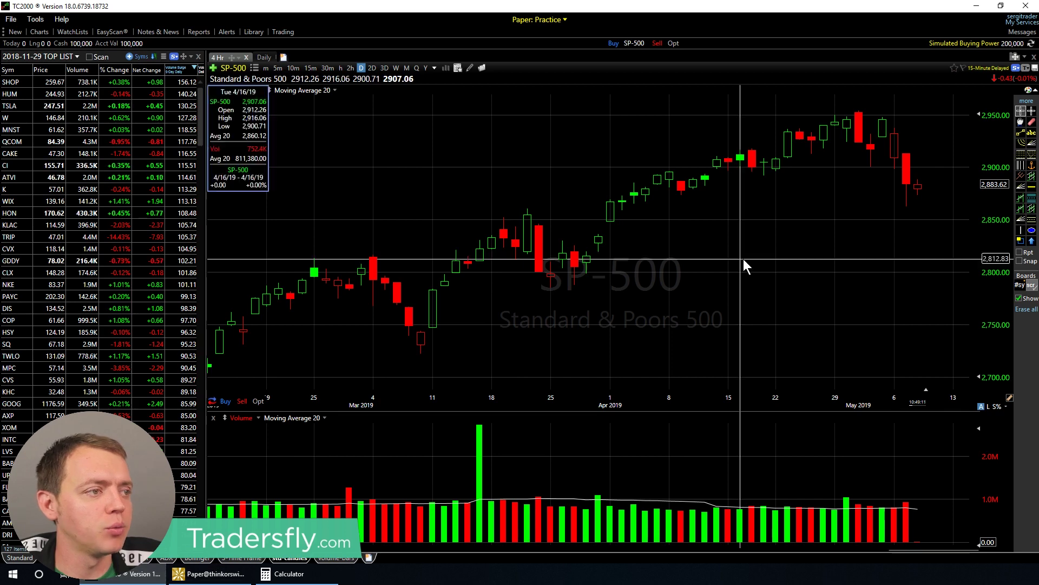
Load the VIX--X volatility chart, circle the late-April low stretch, and sketch the VIX rising further.
type("VIXM")
key("Return")
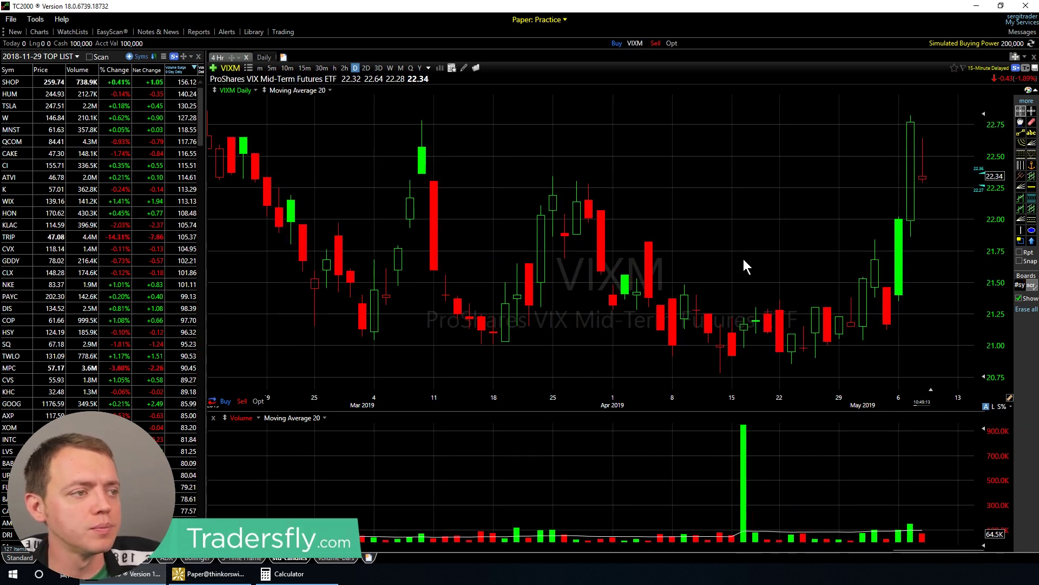
type("vix")
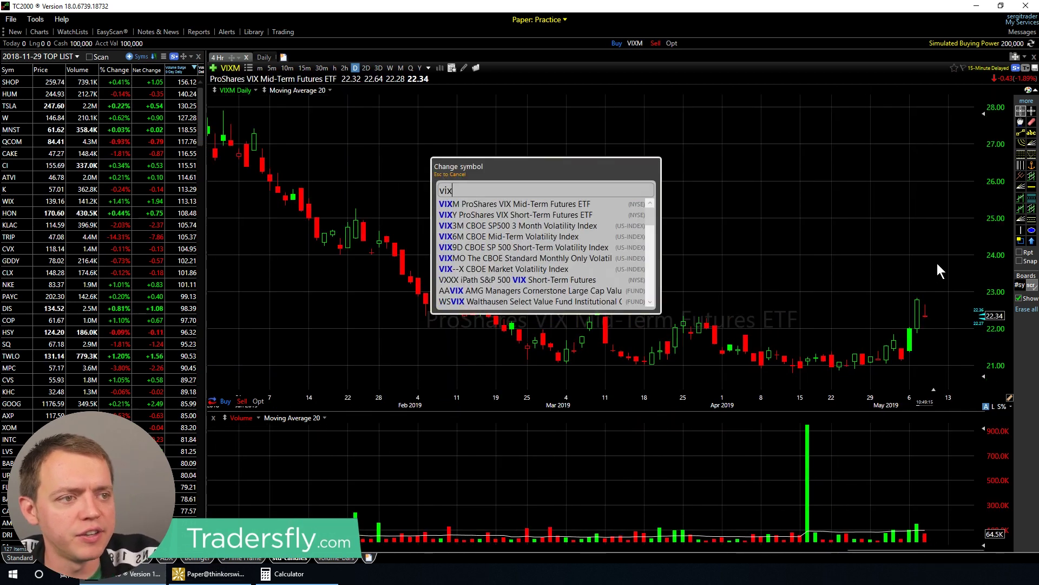
key("Down")
key("Down")
key("Down")
key("Down")
key("Down")
key("Down")
key("Return")
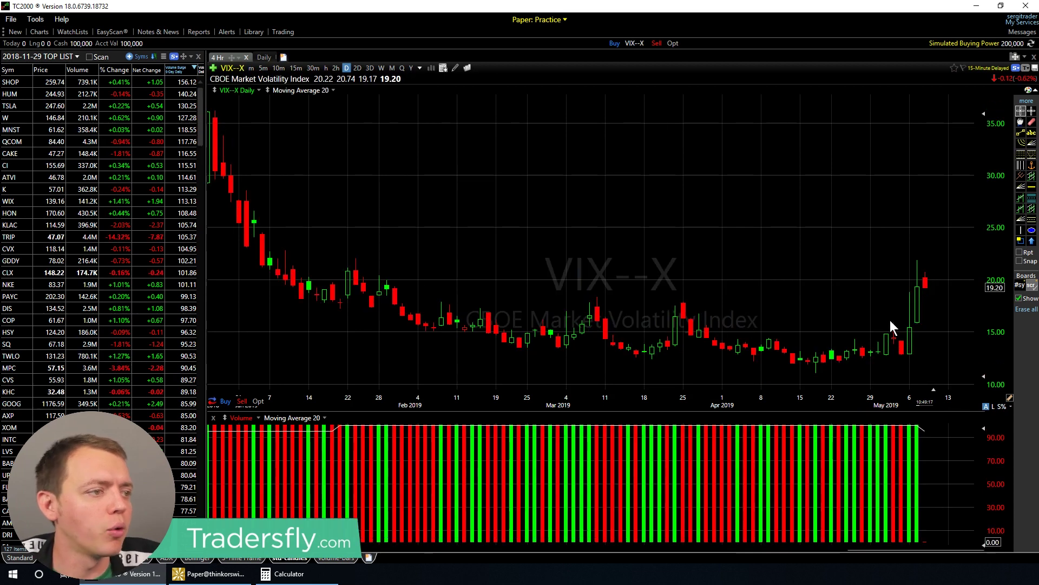
mouse_move(920, 344)
left_mouse_down()
mouse_move(860, 340)
mouse_move(926, 362)
mouse_move(821, 334)
left_mouse_up()
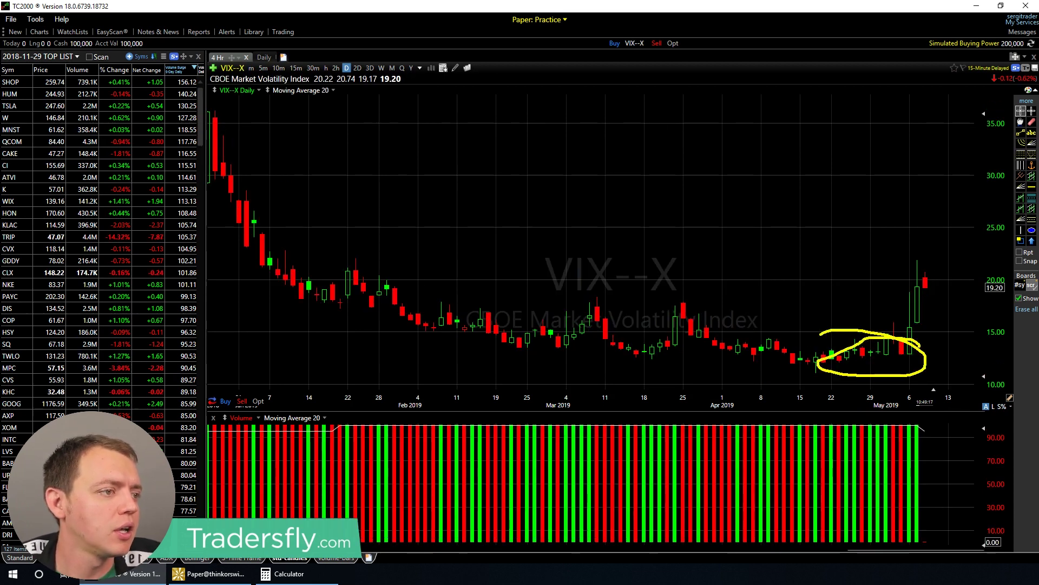
left_click_drag(876, 353, 971, 245)
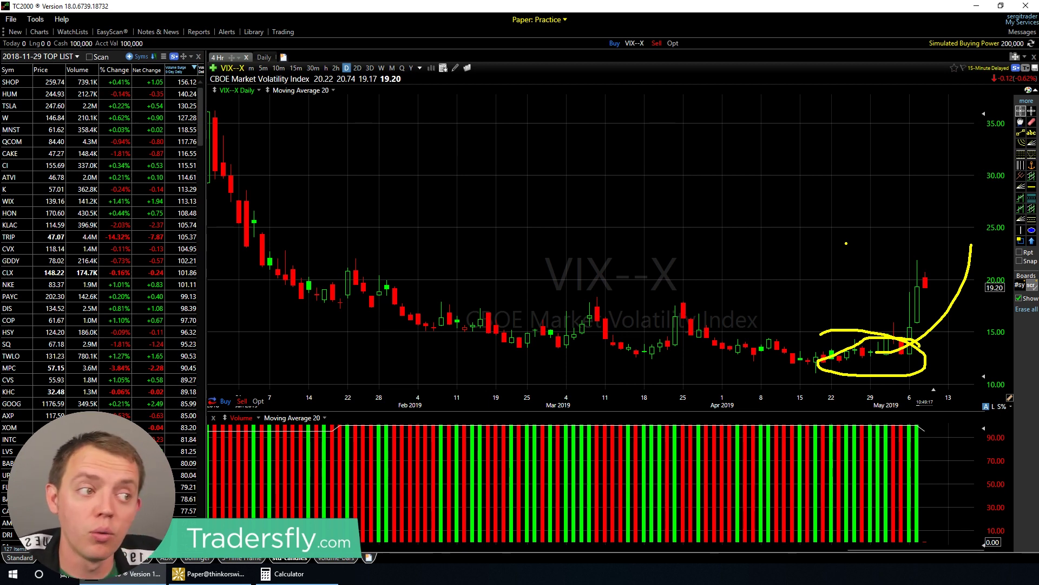
left_click(248, 577)
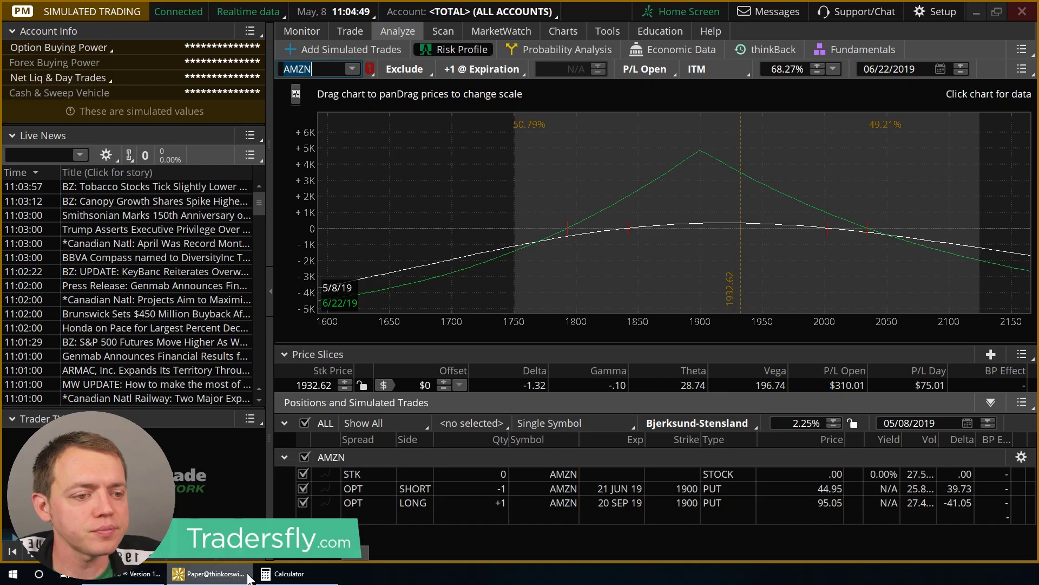